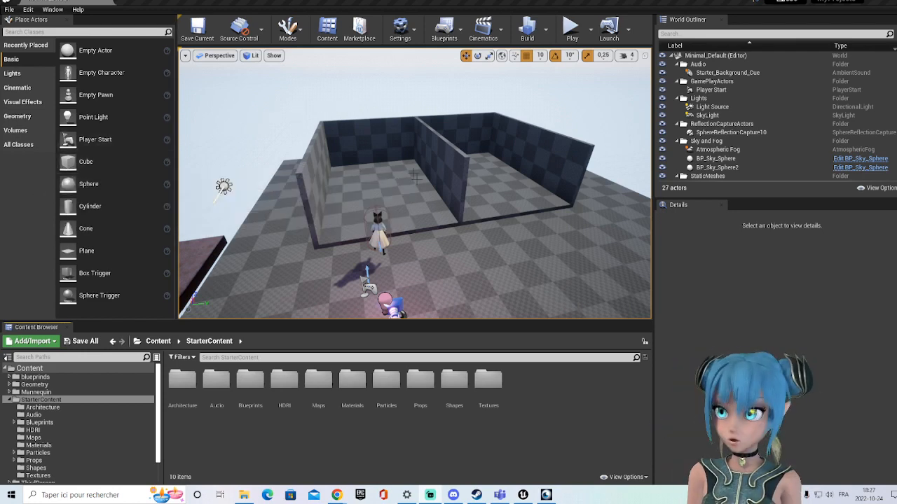
# - Examine the layout of the two open-front rooms and the surrounding floor from several distances and angles
pyautogui.moveTo(414, 183); pyautogui.dragTo(389, 188)
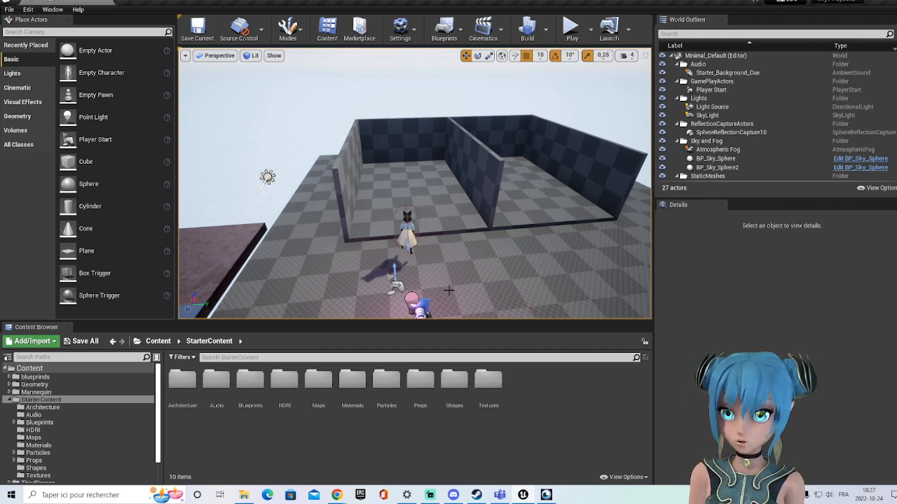
pyautogui.scroll(10, 467, 280)
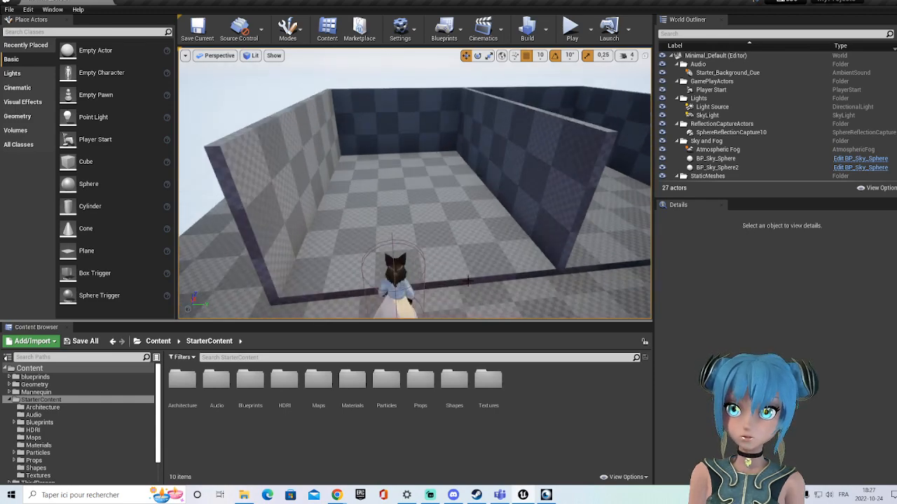
pyautogui.scroll(-8, 467, 281)
pyautogui.scroll(8, 467, 281)
pyautogui.scroll(-8, 467, 281)
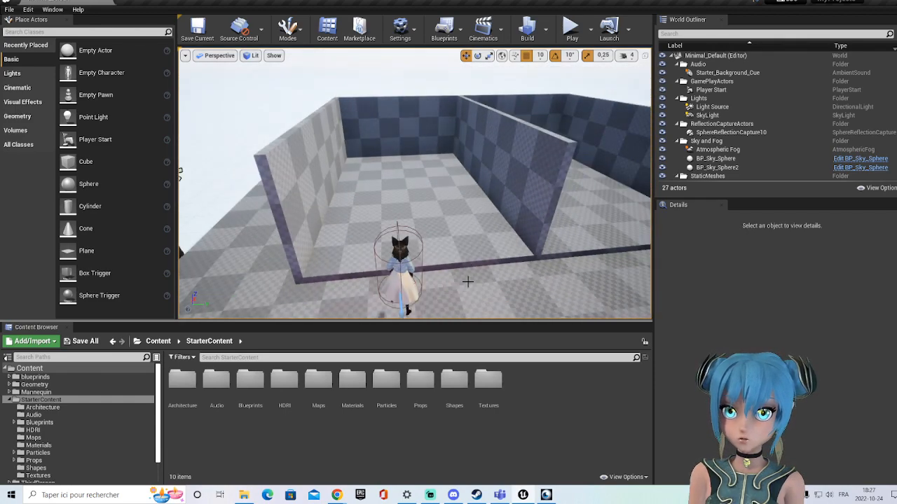
pyautogui.moveTo(450, 250)
pyautogui.mouseDown(button='right')
pyautogui.moveTo(381, 250)
pyautogui.moveTo(451, 247)
pyautogui.mouseUp(button='right')
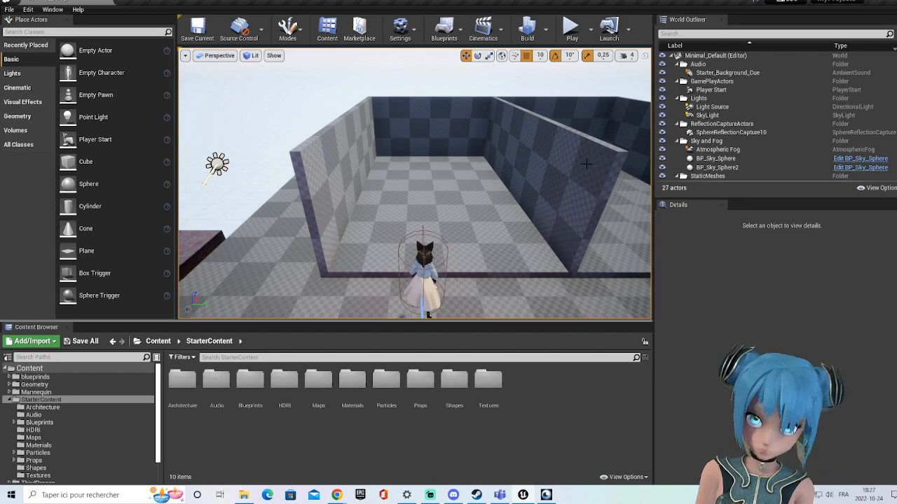
pyautogui.scroll(3, 502, 198)
pyautogui.moveTo(519, 198); pyautogui.dragTo(319, 214, button='right')
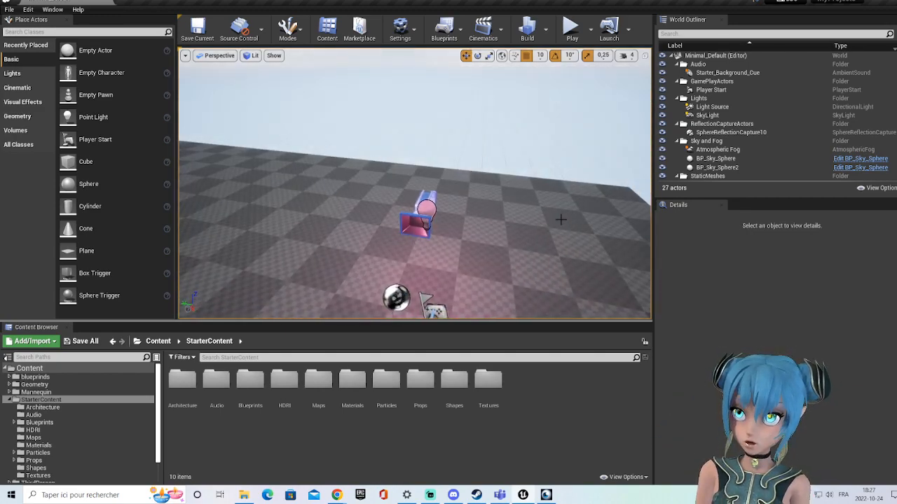
pyautogui.scroll(-6, 563, 223)
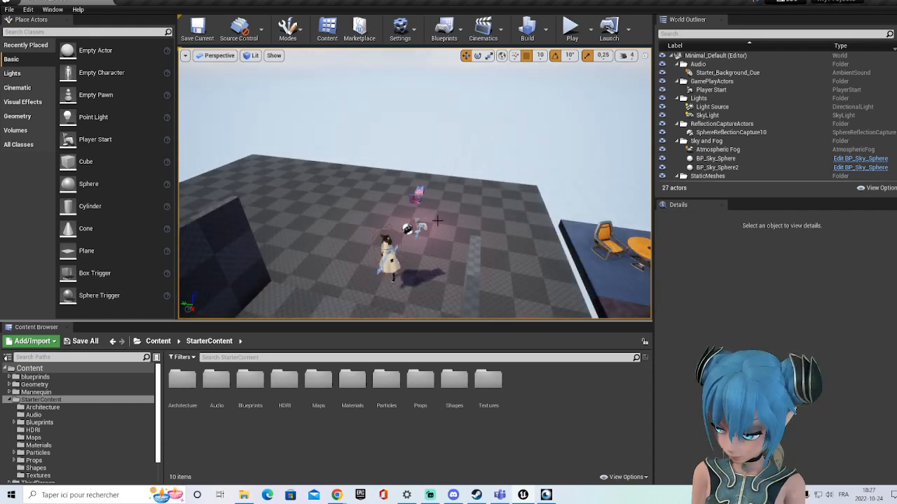
pyautogui.moveTo(399, 256)
pyautogui.mouseDown()
pyautogui.moveTo(385, 298)
pyautogui.moveTo(393, 270)
pyautogui.mouseUp()
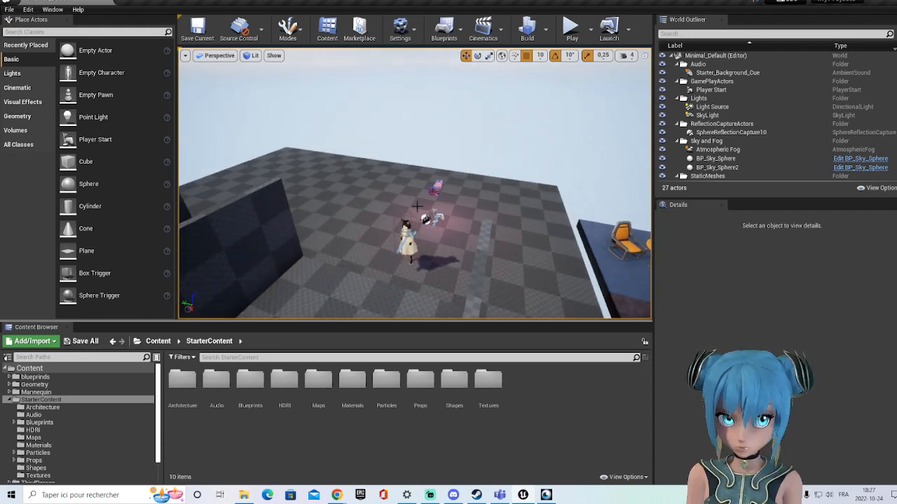
# - Inspect the cat-eared character from the front and from behind, facing the first room
pyautogui.moveTo(424, 185); pyautogui.dragTo(452, 196, button='right')
pyautogui.press('w')
pyautogui.press('w')
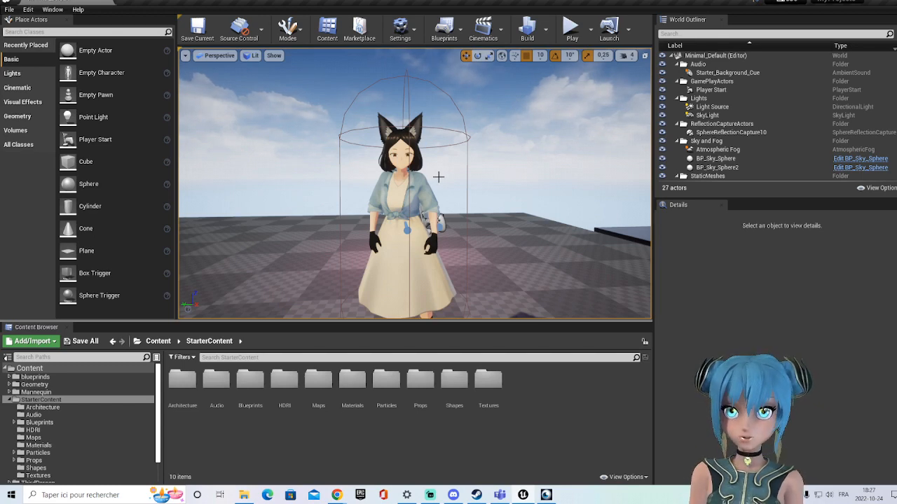
pyautogui.moveTo(449, 185); pyautogui.dragTo(483, 166, button='right')
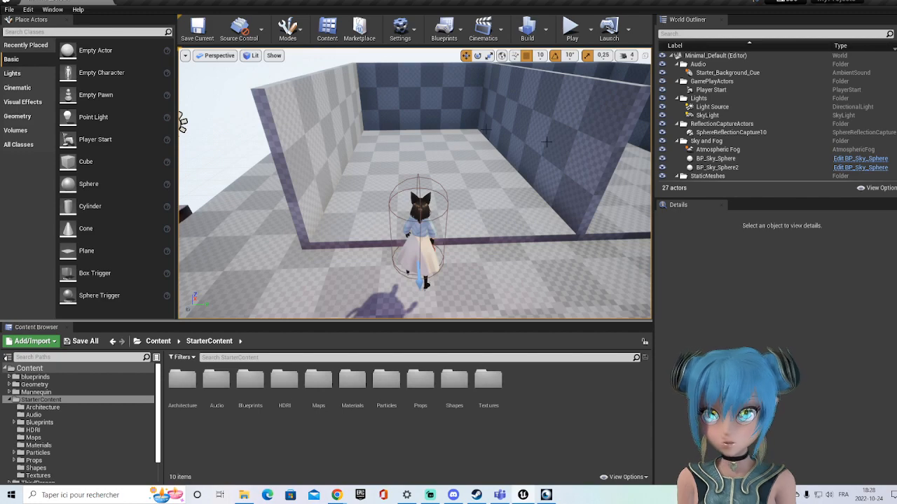
pyautogui.moveTo(354, 272); pyautogui.dragTo(347, 221, button='right')
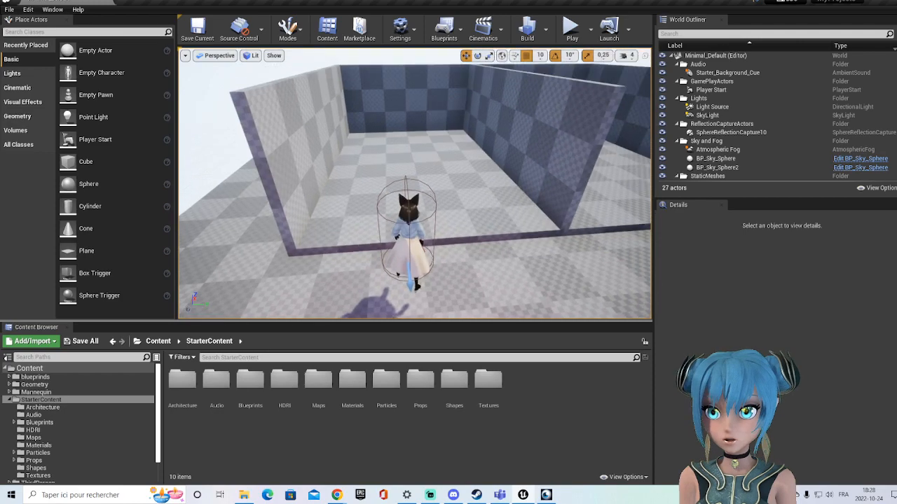
pyautogui.moveTo(401, 259); pyautogui.dragTo(398, 280, button='right')
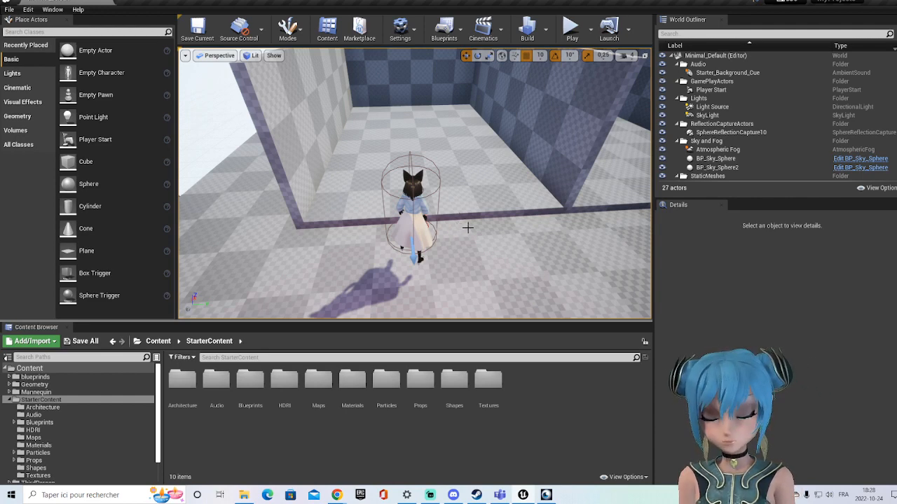
pyautogui.moveTo(473, 236); pyautogui.dragTo(476, 262)
pyautogui.moveTo(484, 146); pyautogui.dragTo(448, 133, button='right')
pyautogui.moveTo(448, 182); pyautogui.dragTo(231, 94, button='right')
pyautogui.moveTo(490, 217); pyautogui.dragTo(497, 176, button='right')
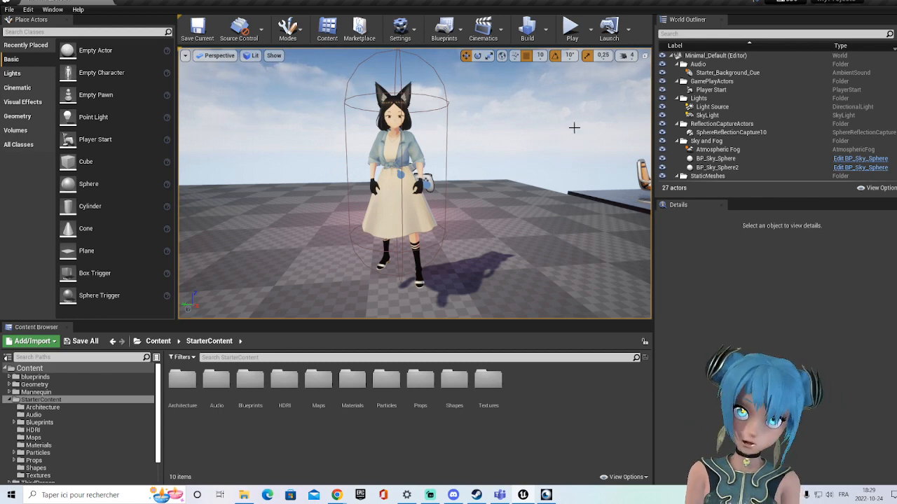
# - Play-test the level in the editor, walk the character around near the walls, and end the play session
pyautogui.click(571, 29)
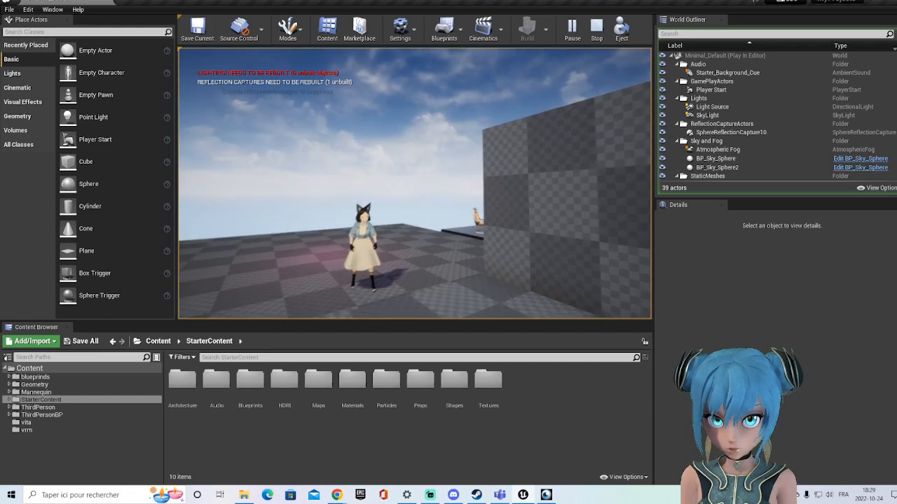
pyautogui.press('w')
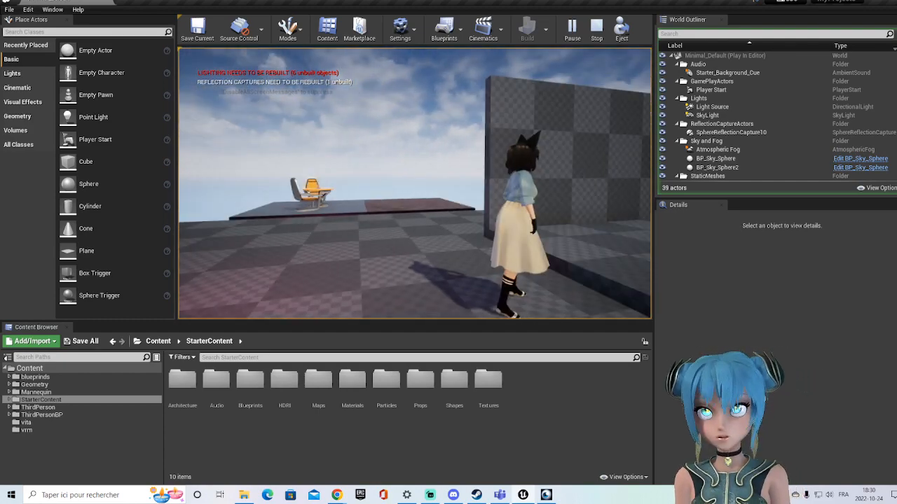
pyautogui.press('w')
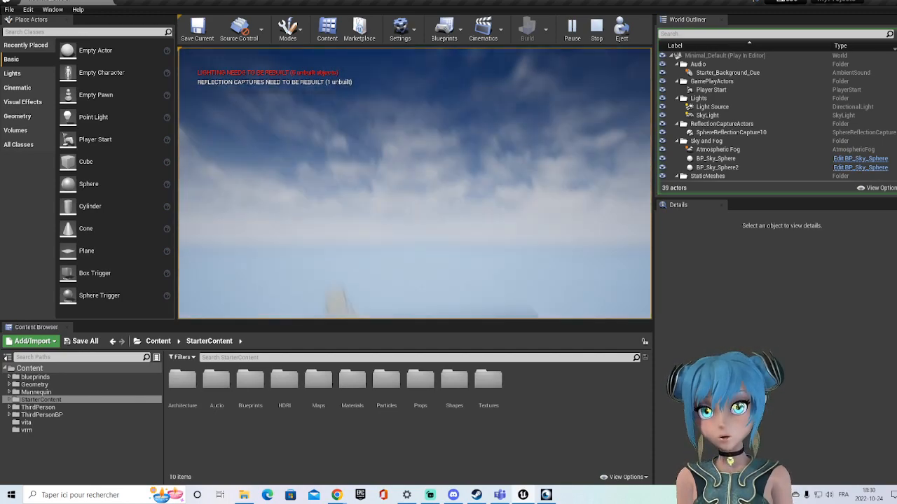
pyautogui.press('w')
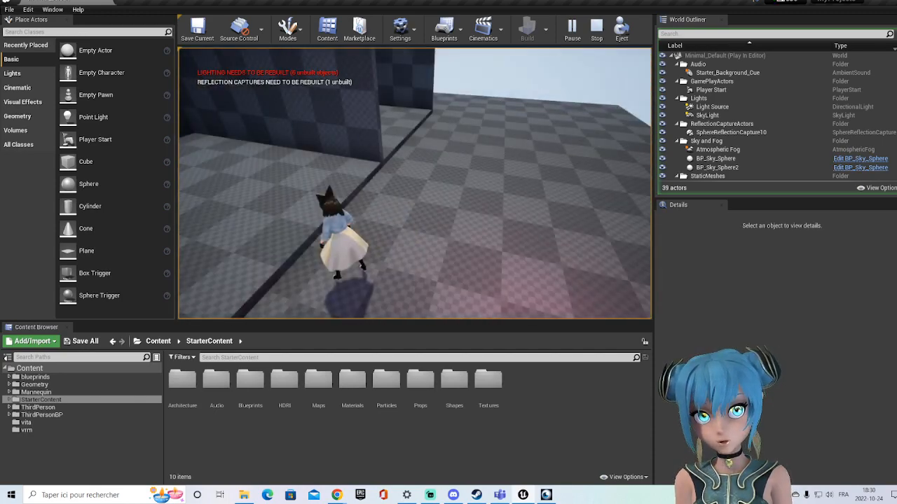
pyautogui.press('w')
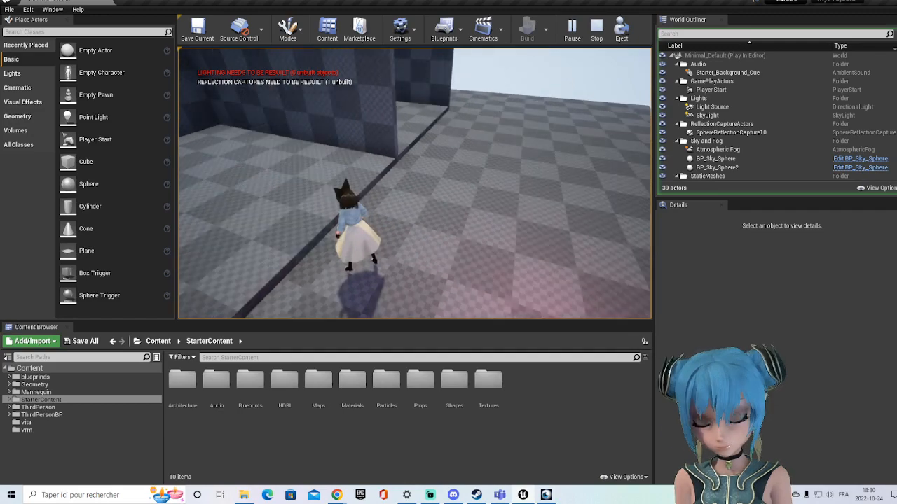
pyautogui.press('Escape')
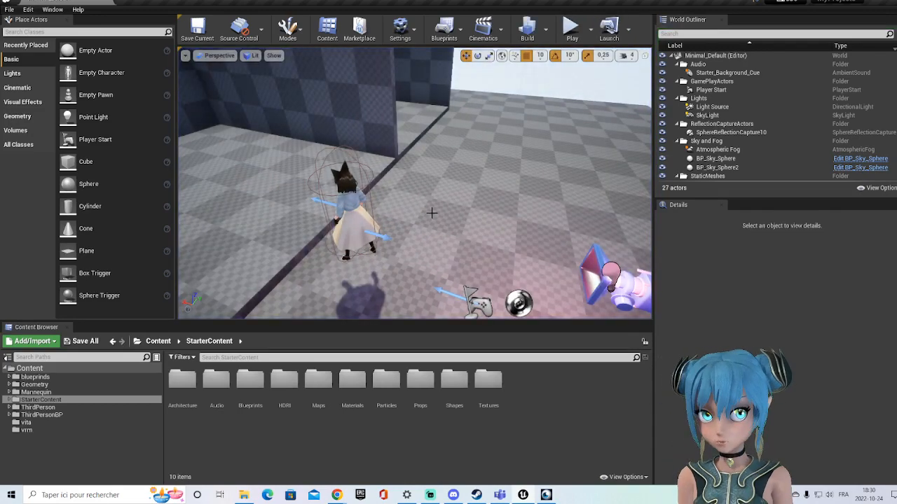
# - Look over the empty room, open the StarterContent Architecture folder, and select the Pillar_50x500 mesh
pyautogui.moveTo(473, 297); pyautogui.dragTo(473, 112, button='right')
pyautogui.moveTo(457, 403); pyautogui.dragTo(463, 435, button='right')
pyautogui.moveTo(426, 293); pyautogui.dragTo(414, 276, button='right')
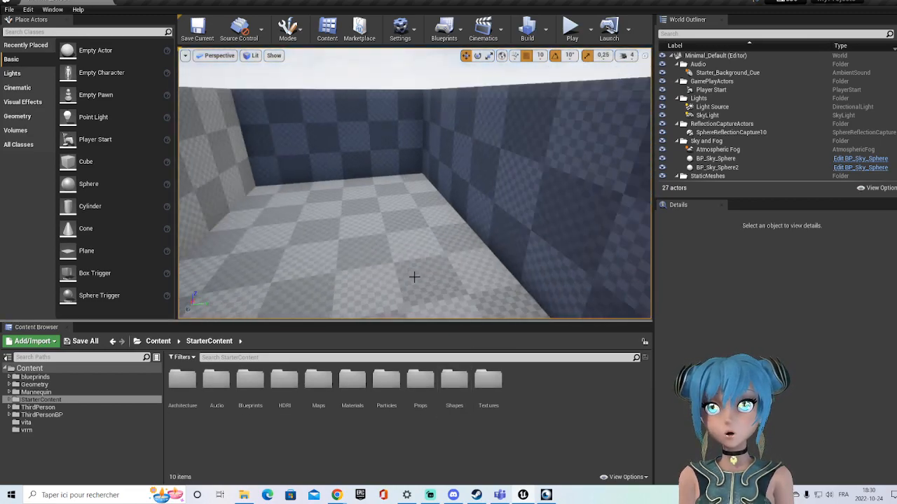
pyautogui.scroll(-5, 414, 276)
pyautogui.scroll(-3, 409, 246)
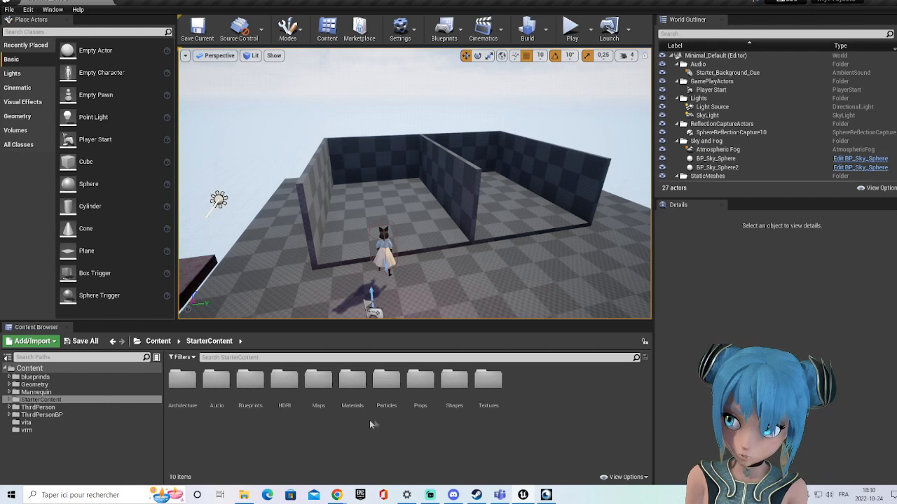
pyautogui.doubleClick(182, 382)
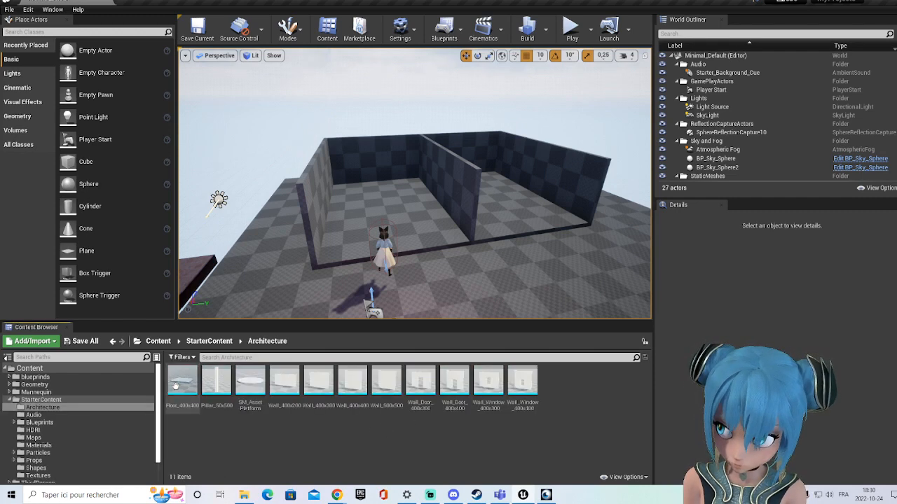
pyautogui.click(214, 381)
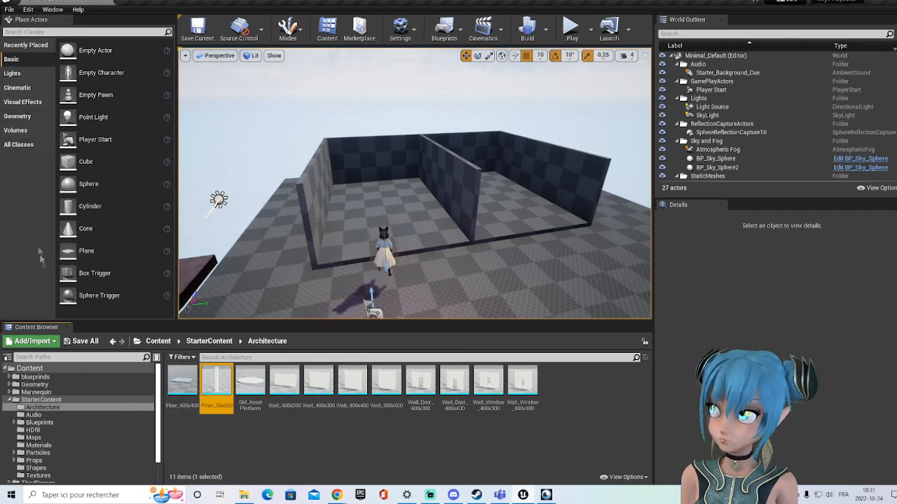
# - Browse the placeable volumes and geometry brushes, and pick up the Box brush
pyautogui.click(46, 130)
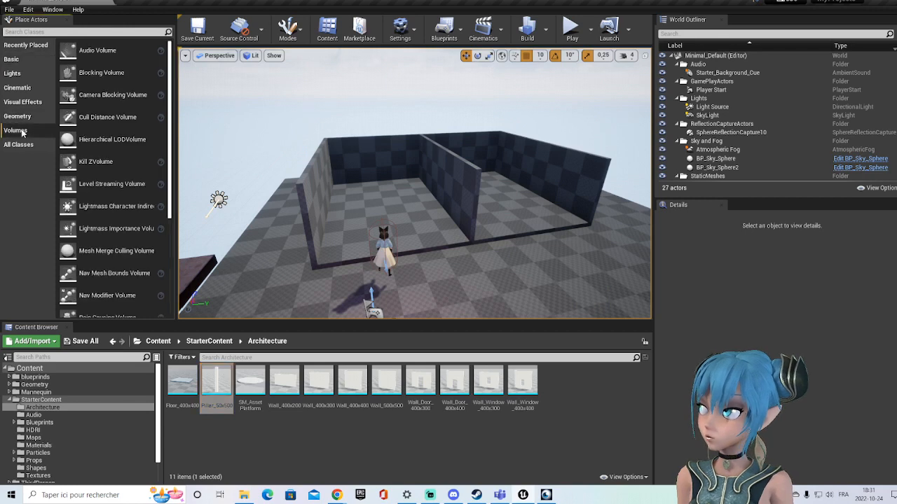
pyautogui.click(15, 117)
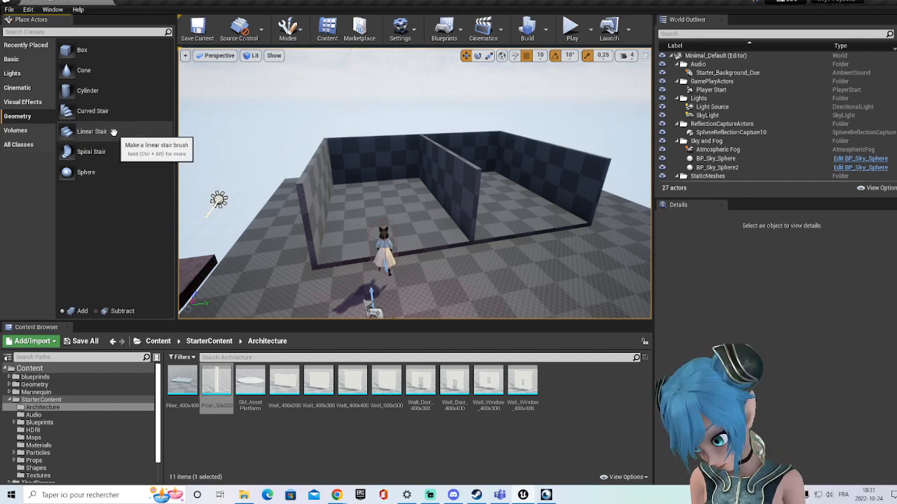
pyautogui.click(69, 53)
pyautogui.moveTo(68, 53)
pyautogui.mouseDown()
pyautogui.moveTo(250, 122)
pyautogui.moveTo(248, 132)
pyautogui.moveTo(133, 105)
pyautogui.mouseUp()
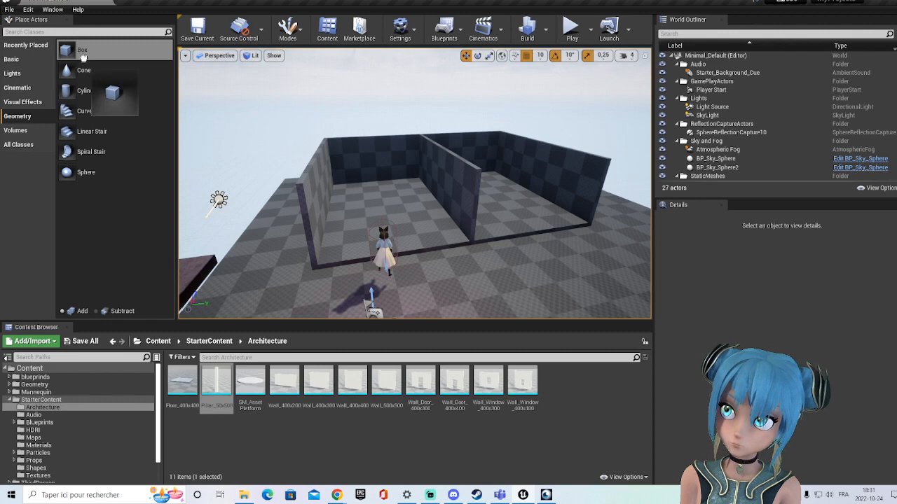
# - Duplicate the back wall brush of the first room
pyautogui.click(384, 150)
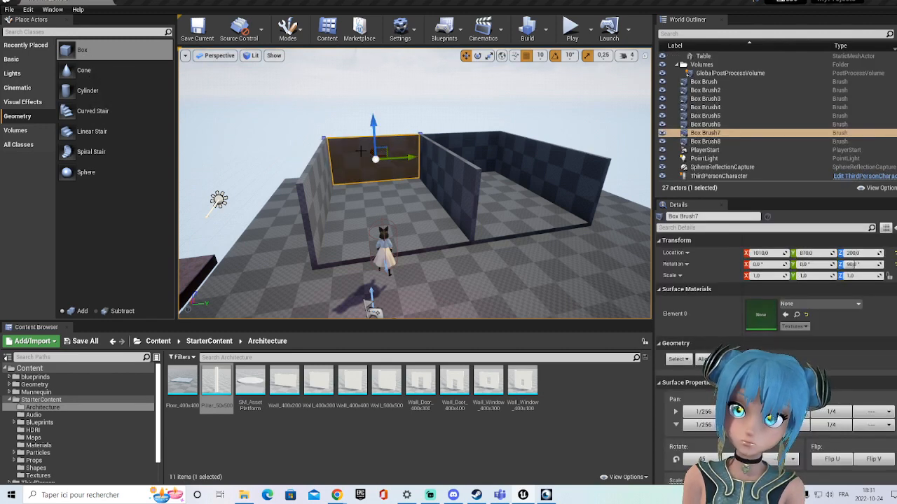
pyautogui.rightClick(363, 151)
pyautogui.moveTo(403, 273)
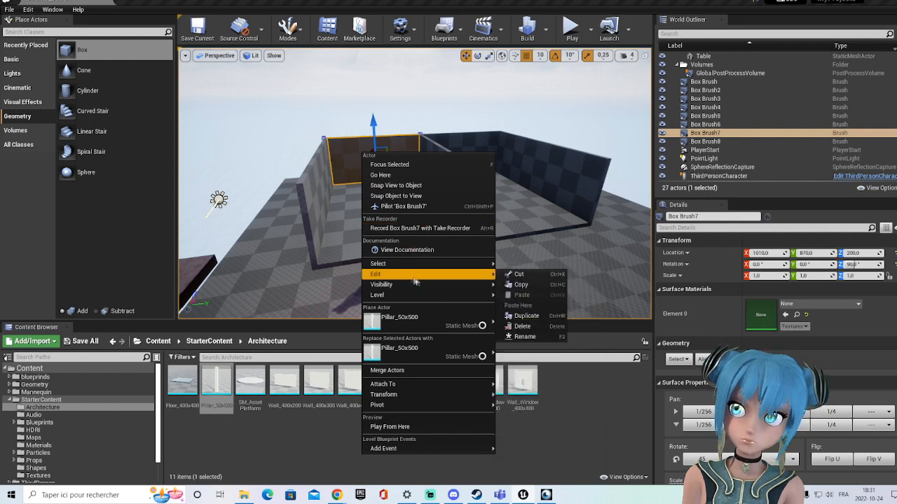
pyautogui.moveTo(449, 274)
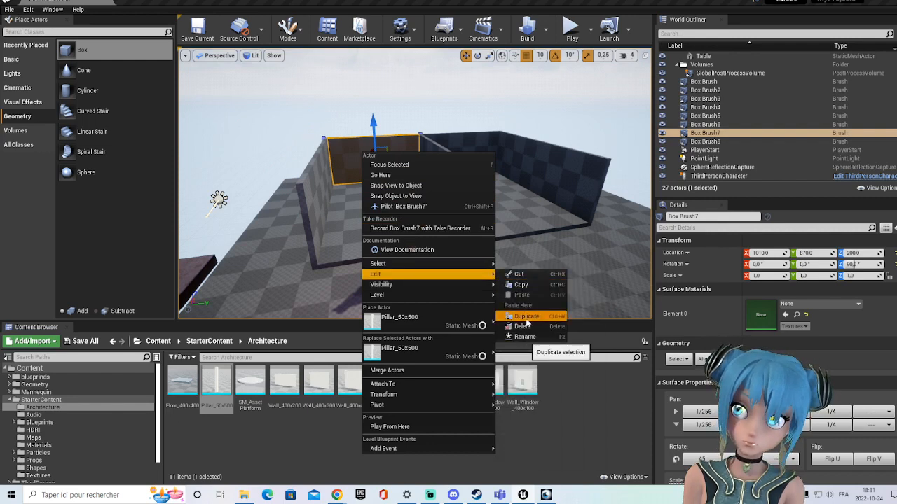
pyautogui.click(527, 318)
# - Move the duplicated wall along the X axis to 230 so it closes the first room's open front
pyautogui.moveTo(367, 196); pyautogui.dragTo(346, 197, button='right')
pyautogui.press('a')
pyautogui.moveTo(434, 152)
pyautogui.mouseDown()
pyautogui.moveTo(445, 155)
pyautogui.moveTo(461, 199)
pyautogui.mouseUp()
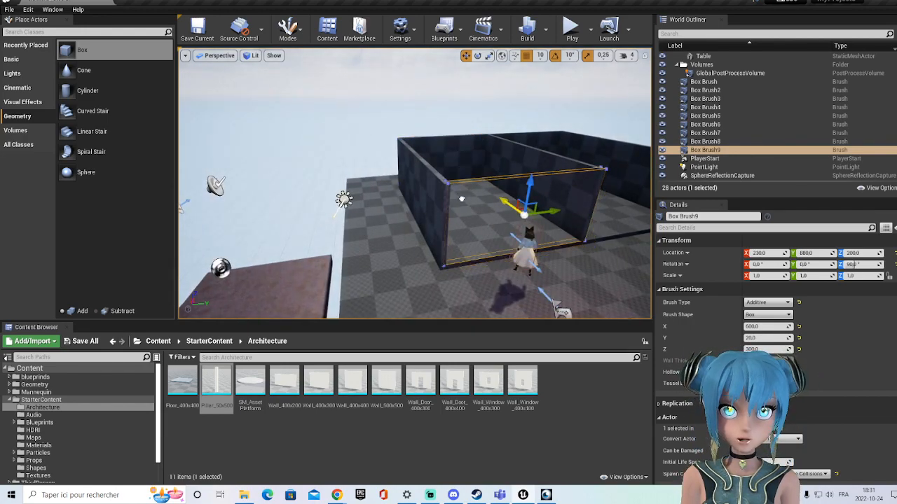
pyautogui.press('d')
pyautogui.moveTo(461, 199)
pyautogui.mouseDown(button='right')
pyautogui.moveTo(456, 205)
pyautogui.moveTo(465, 205)
pyautogui.mouseUp(button='right')
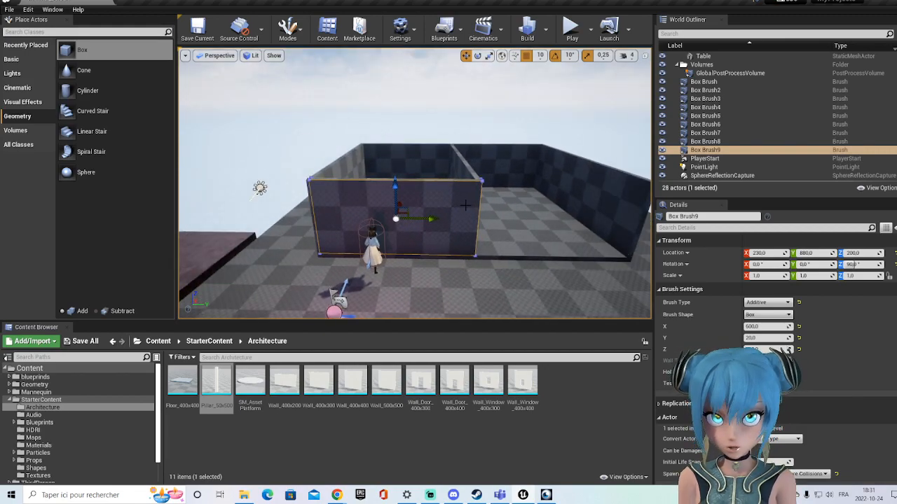
# - Shorten the duplicated front wall by reducing its brush X size to 580 and further to 570
pyautogui.moveTo(475, 154); pyautogui.dragTo(444, 210, button='right')
pyautogui.moveTo(442, 144); pyautogui.dragTo(442, 231, button='right')
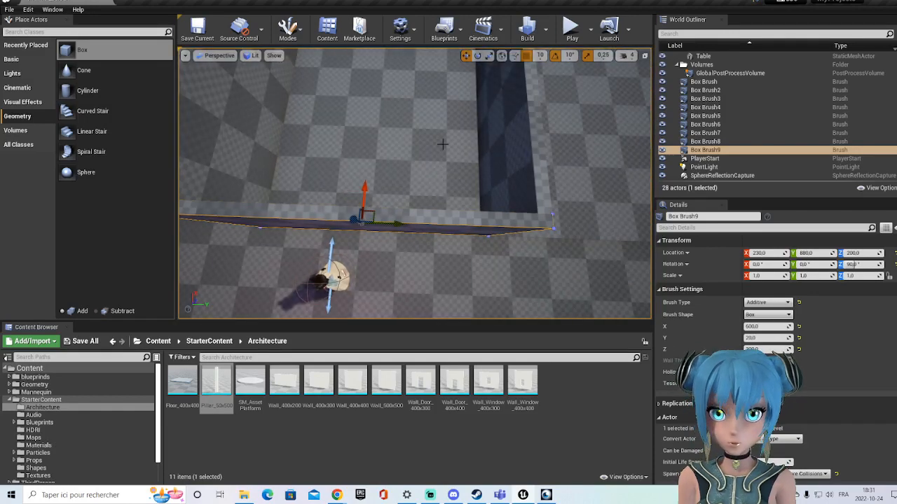
pyautogui.scroll(-3, 442, 144)
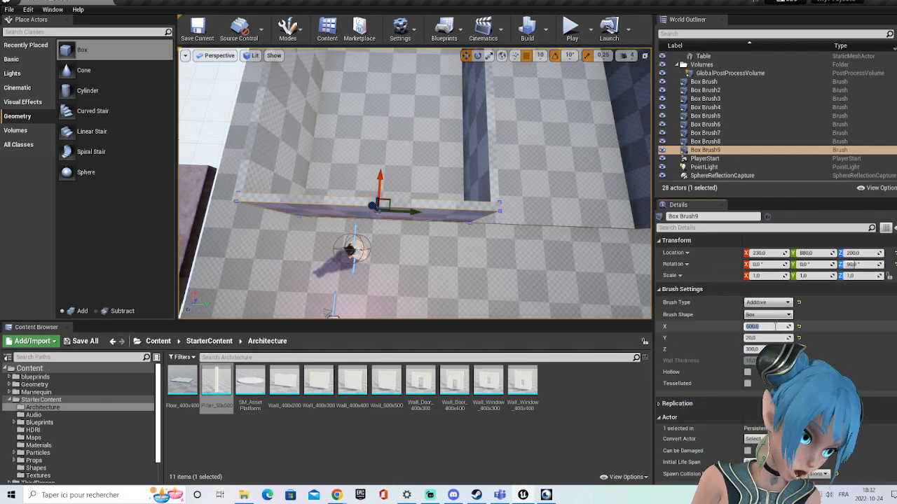
pyautogui.click(753, 326)
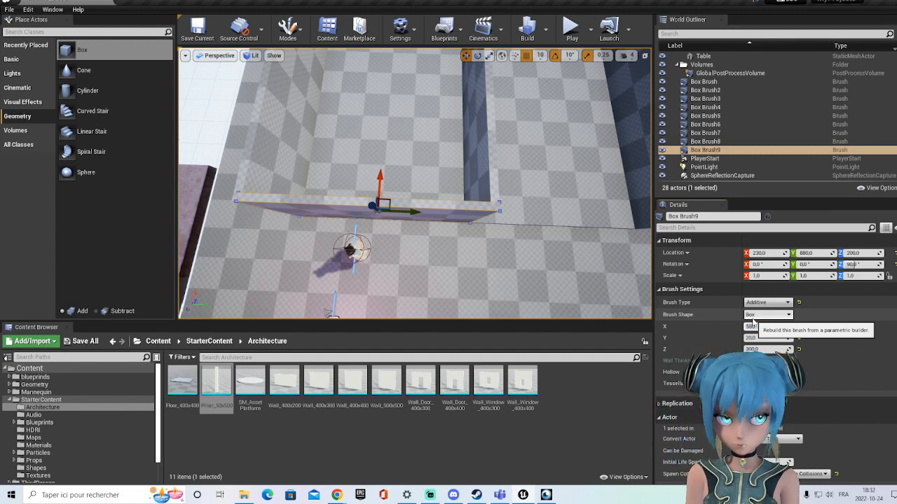
pyautogui.press('Return')
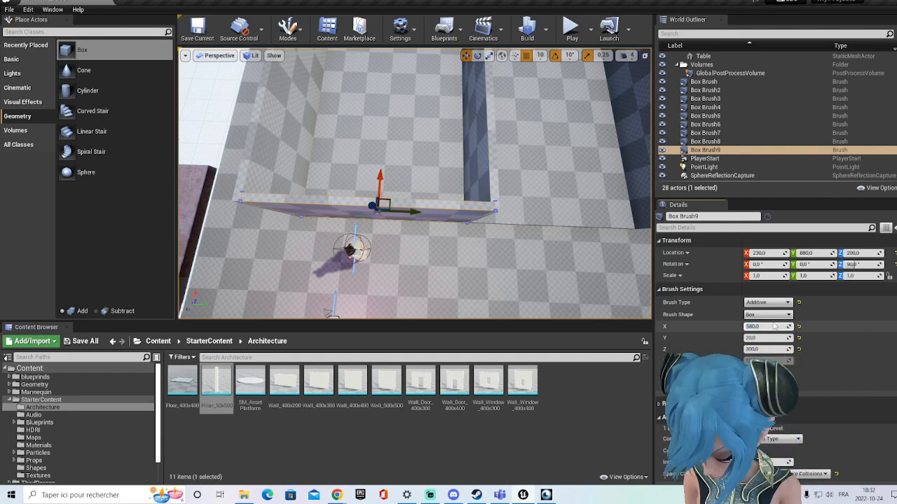
pyautogui.write('57007')
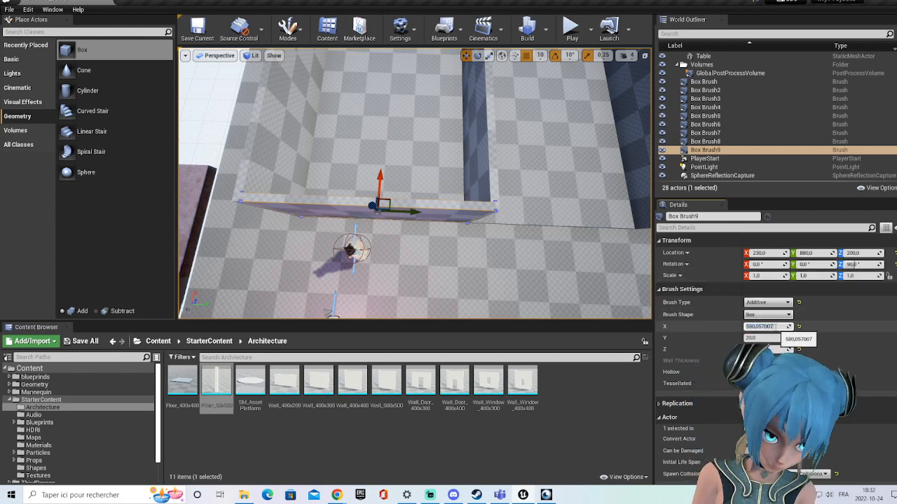
pyautogui.write('0')
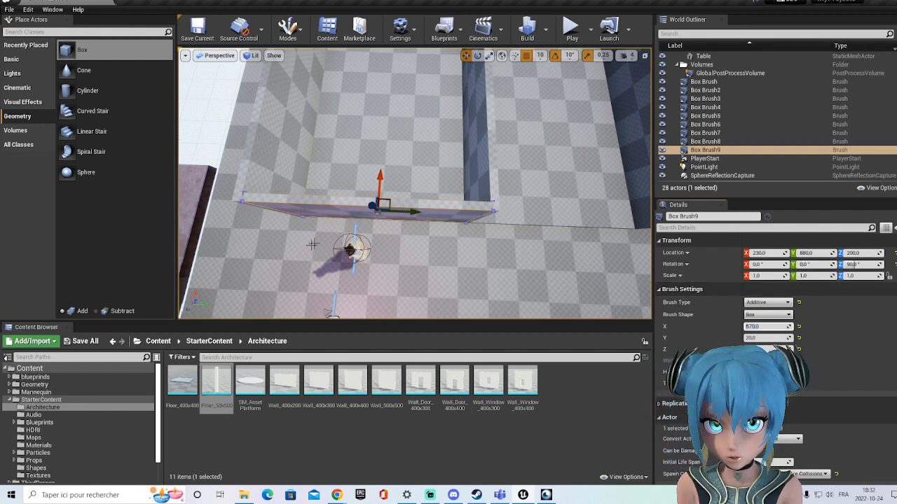
pyautogui.click(203, 130)
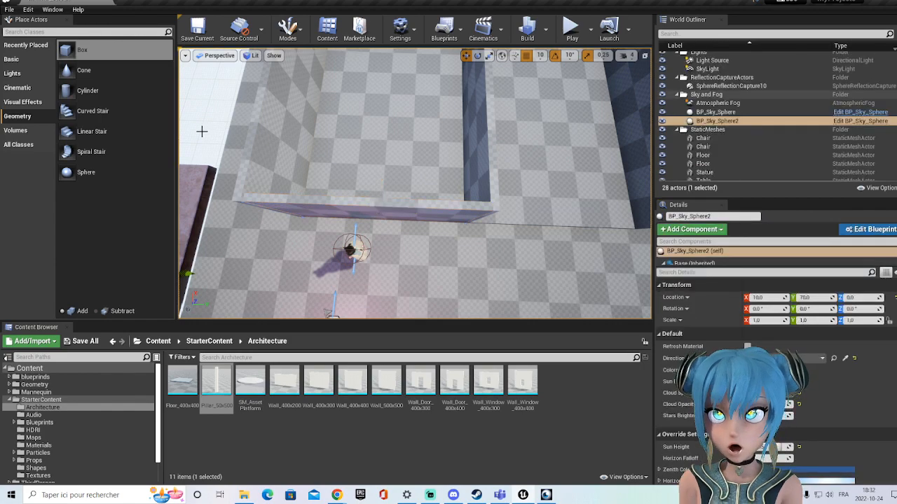
# - Set the front wall's brush X size to 560 and deselect it to check the corners
pyautogui.click(299, 202)
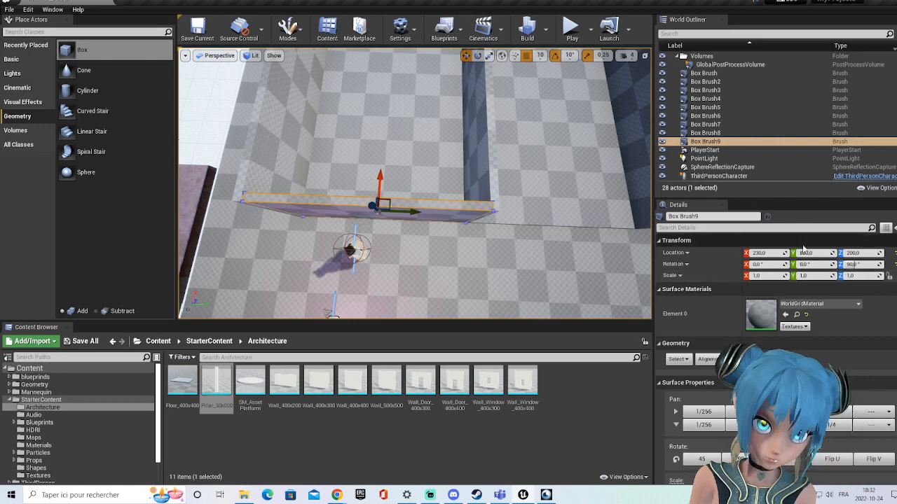
pyautogui.scroll(-8, 774, 350)
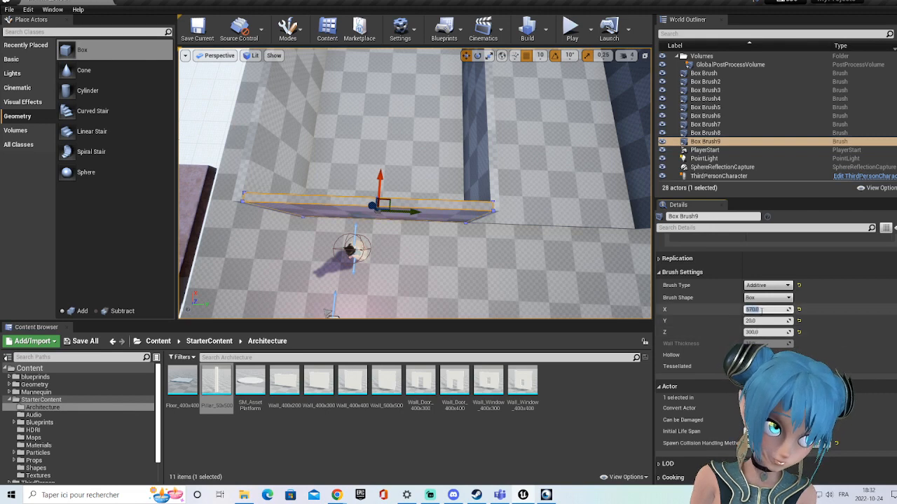
pyautogui.write('560')
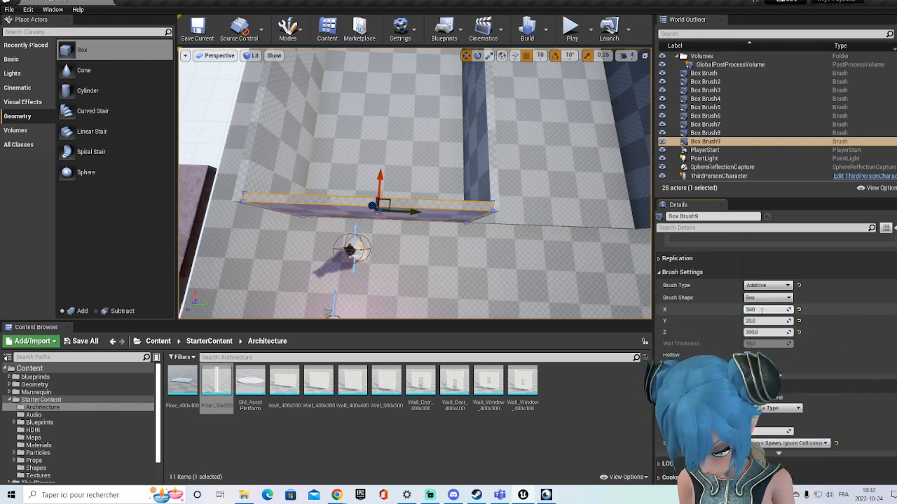
pyautogui.press('Return')
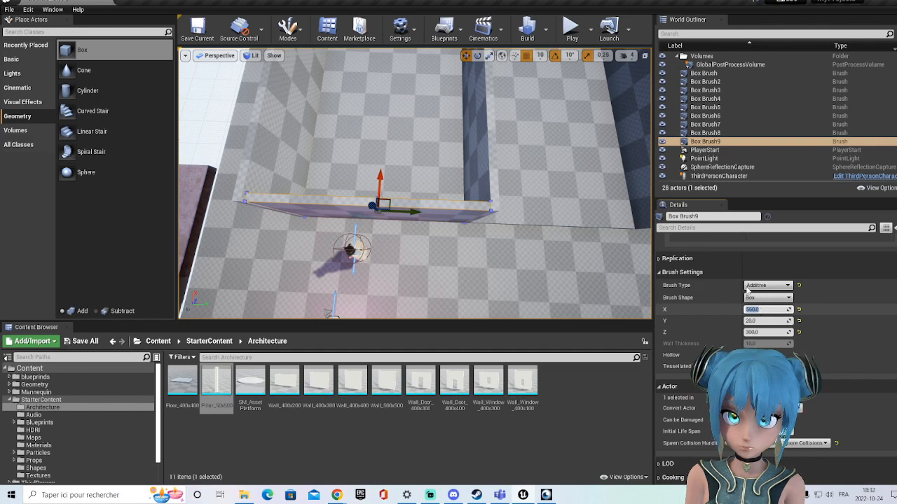
pyautogui.click(213, 113)
pyautogui.press('Left')
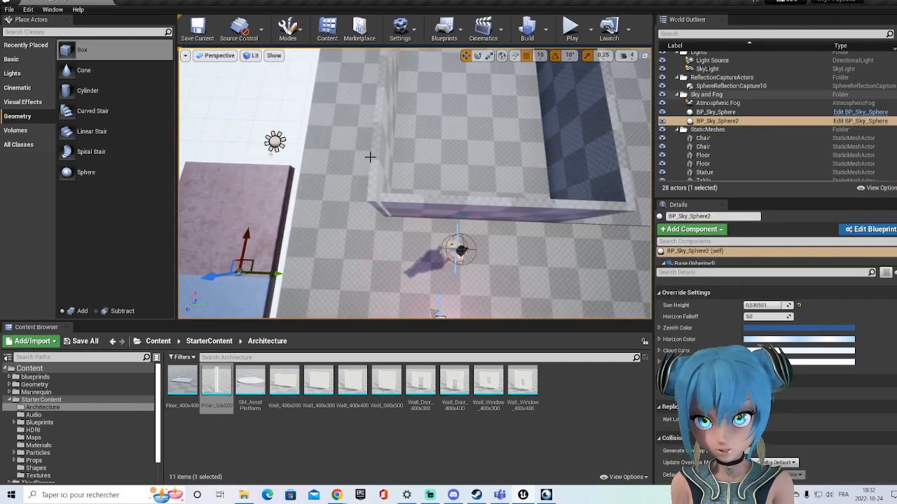
# - Reselect the front wall brush and set its X size to 570
pyautogui.press('Right')
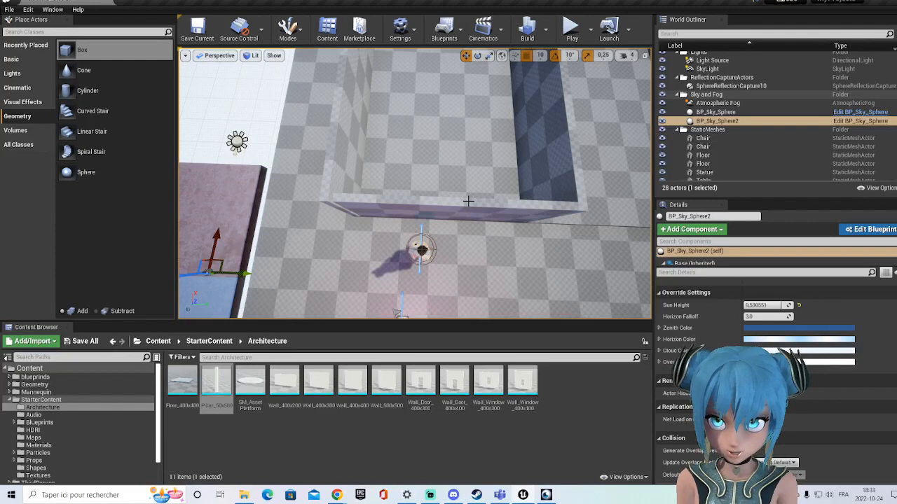
pyautogui.click(472, 204)
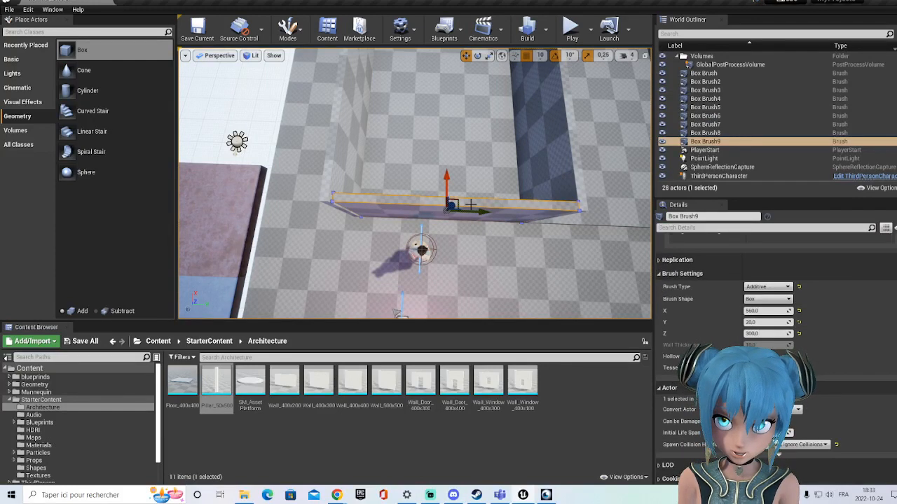
pyautogui.click(768, 311)
pyautogui.click(769, 311)
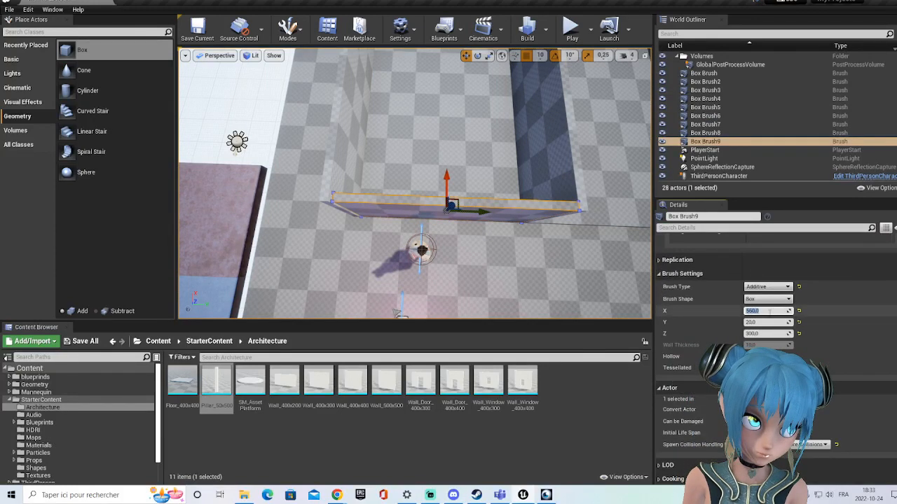
pyautogui.write('5')
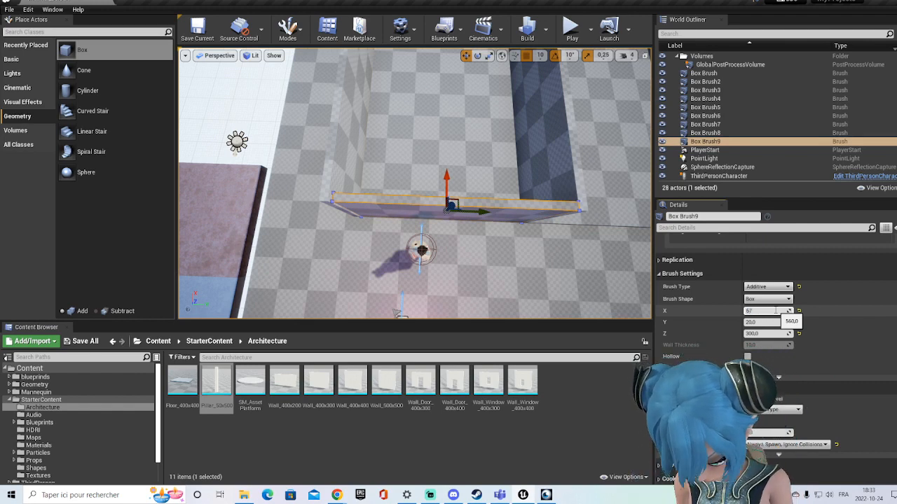
pyautogui.write('70')
pyautogui.press('Return')
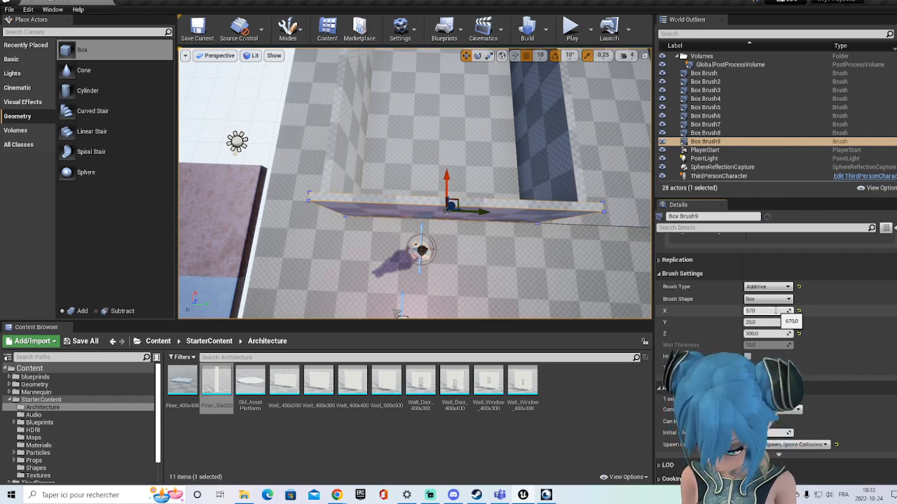
pyautogui.write('570')
pyautogui.press('Return')
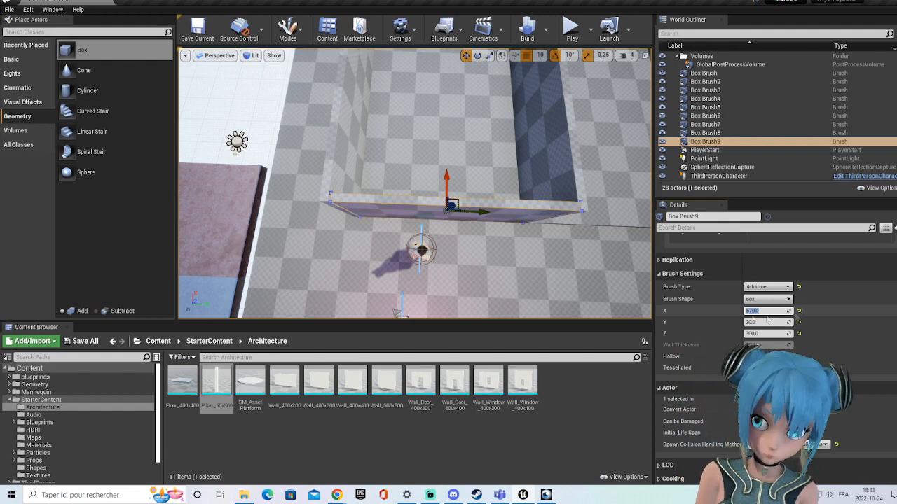
# - Try sliding the front wall along the Y axis and return it to the room's open front
pyautogui.moveTo(520, 205); pyautogui.dragTo(514, 205, button='right')
pyautogui.moveTo(469, 212)
pyautogui.mouseDown()
pyautogui.moveTo(305, 210)
pyautogui.moveTo(233, 188)
pyautogui.mouseUp()
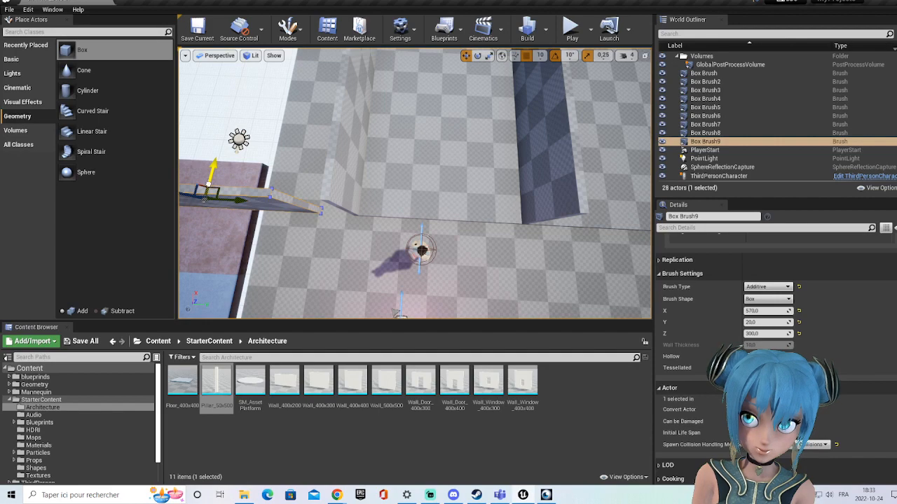
pyautogui.moveTo(220, 197); pyautogui.dragTo(454, 199)
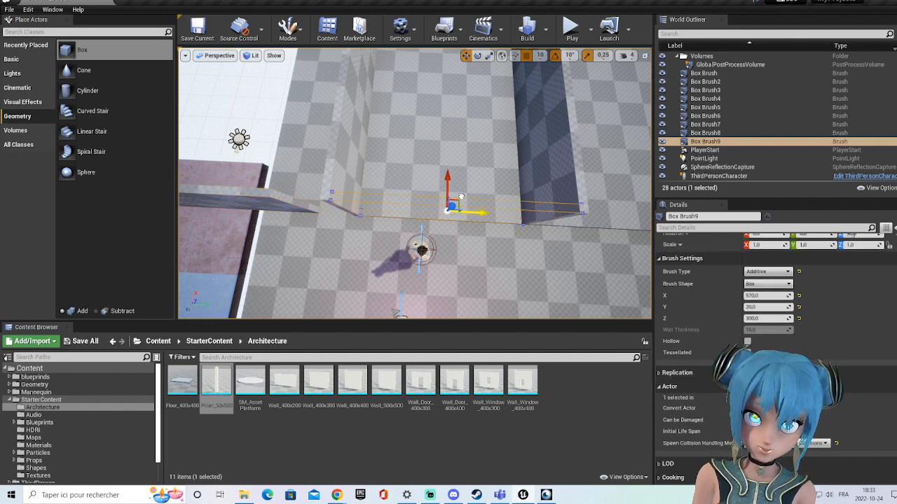
pyautogui.moveTo(461, 195); pyautogui.dragTo(455, 200)
pyautogui.moveTo(452, 213)
pyautogui.mouseDown(button='middle')
pyautogui.moveTo(375, 213)
pyautogui.moveTo(624, 217)
pyautogui.mouseUp(button='middle')
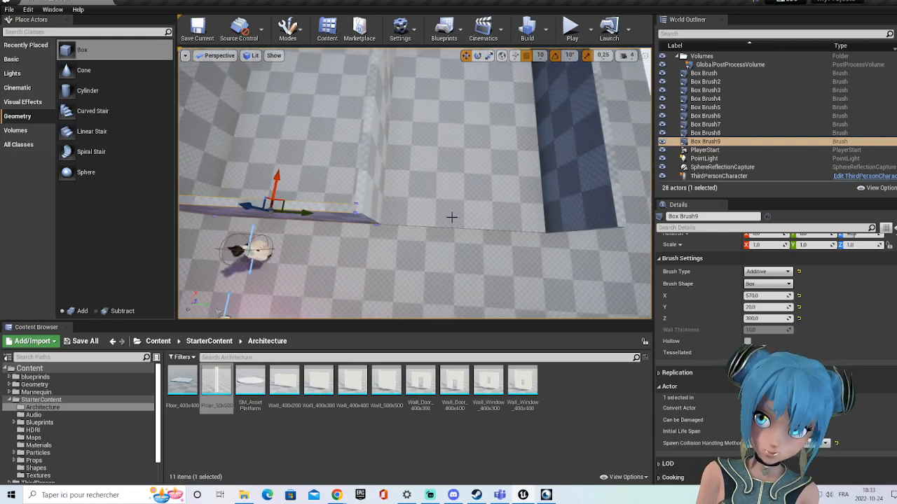
pyautogui.moveTo(452, 218); pyautogui.dragTo(245, 217, button='middle')
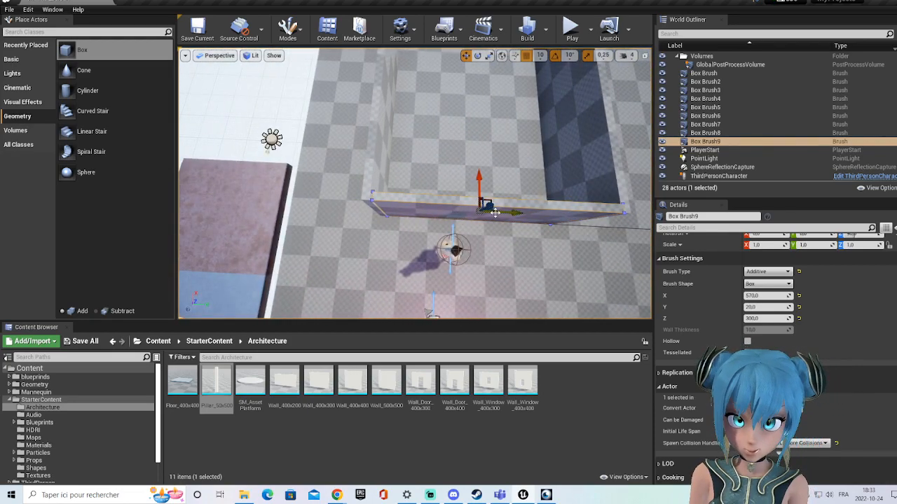
# - Nudge the front wall along the Y axis away from the dividing wall, and compare how both ends meet the side walls
pyautogui.moveTo(491, 211); pyautogui.dragTo(493, 211)
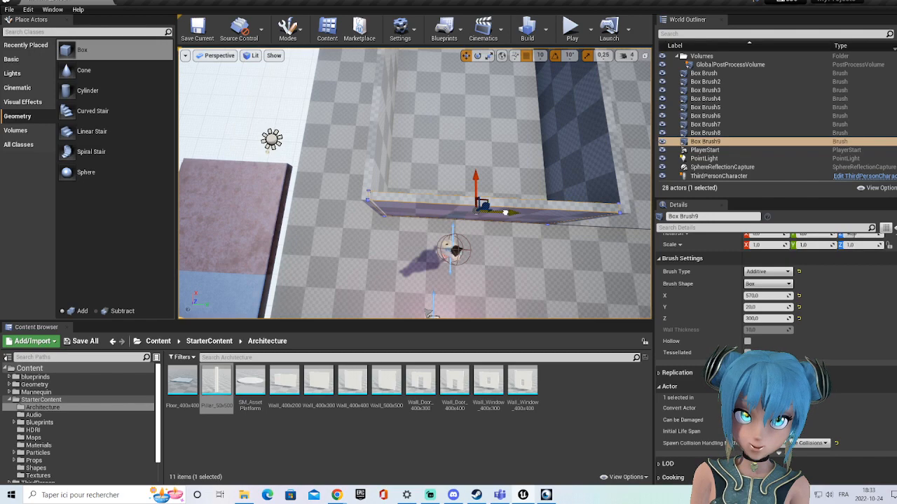
pyautogui.moveTo(506, 213); pyautogui.dragTo(506, 212)
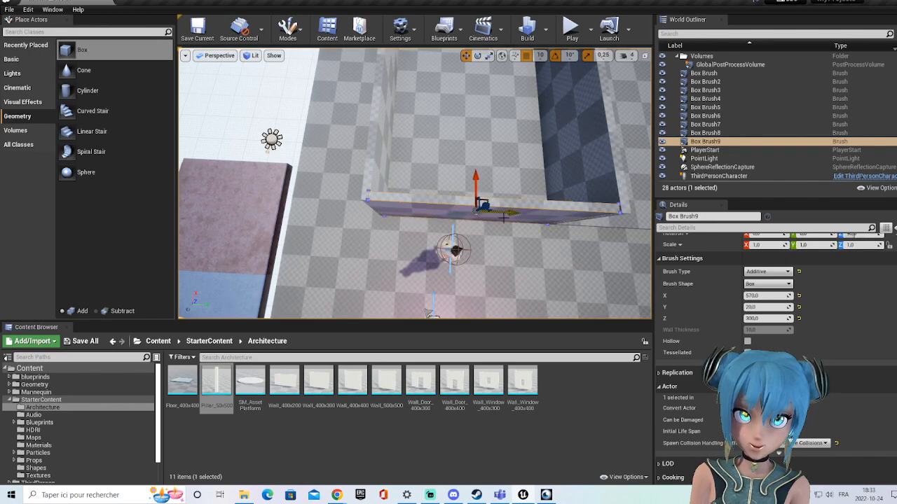
pyautogui.moveTo(505, 238); pyautogui.dragTo(393, 238, button='middle')
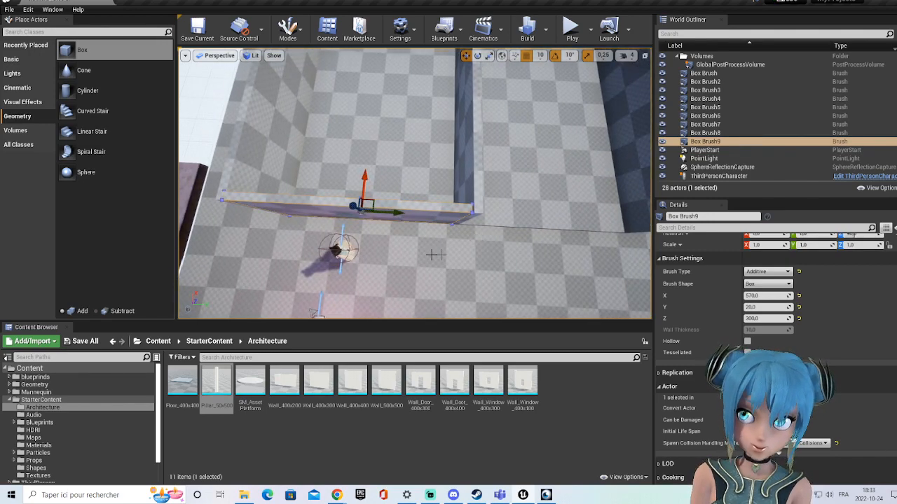
pyautogui.press('Left')
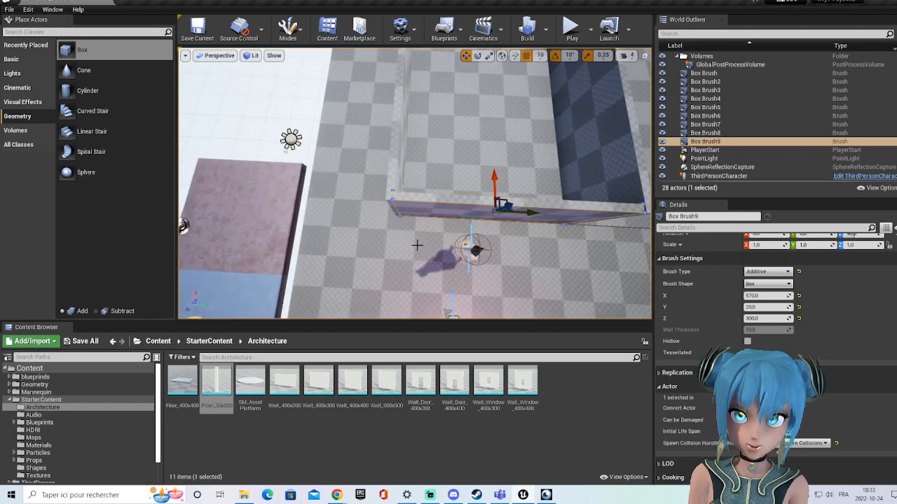
pyautogui.scroll(3, 417, 245)
pyautogui.scroll(5, 417, 245)
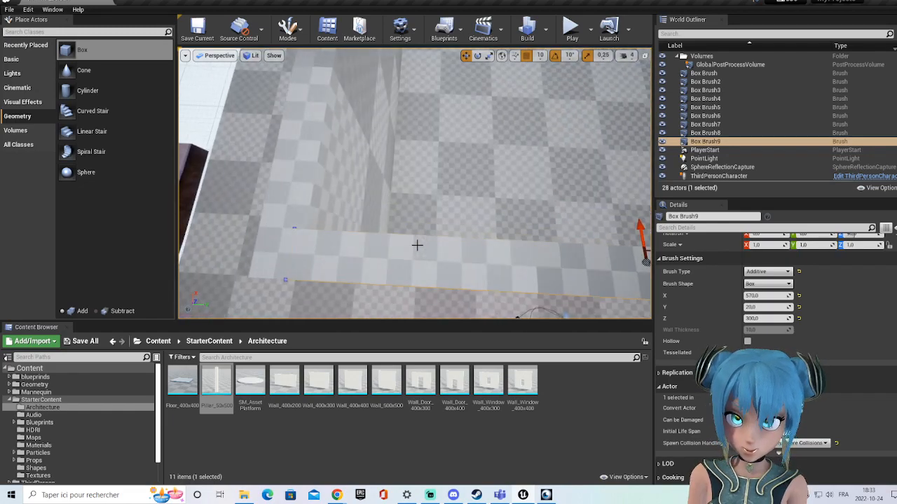
pyautogui.scroll(-6, 417, 245)
pyautogui.press('Right')
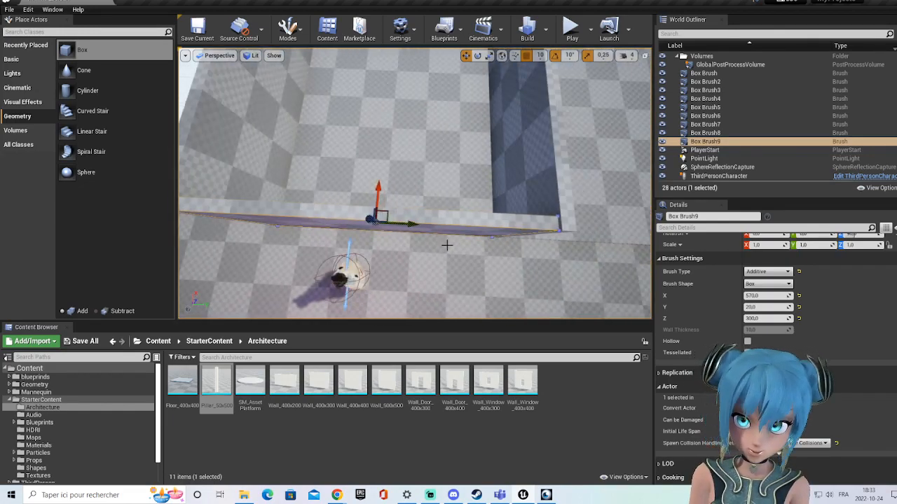
# - Fine-tune the front wall's position between the side walls by setting its Y location to 870, and finally to 875
pyautogui.moveTo(376, 223); pyautogui.dragTo(379, 223)
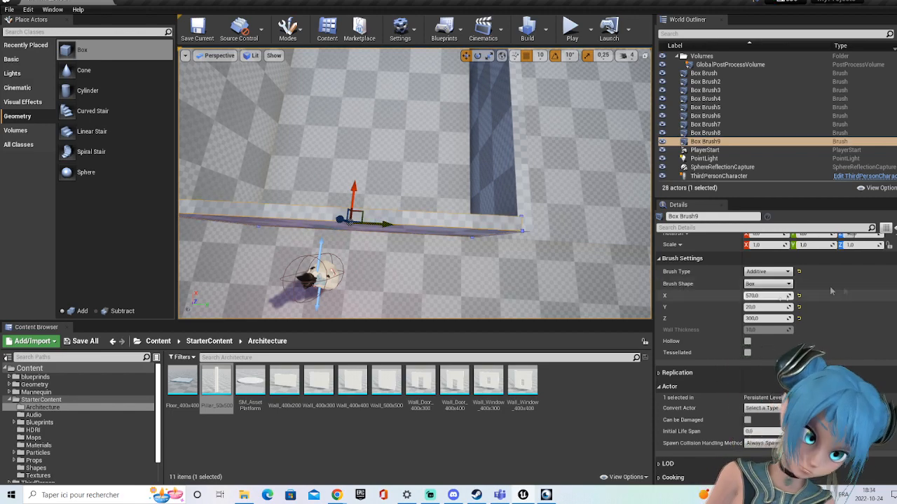
pyautogui.scroll(2, 894, 244)
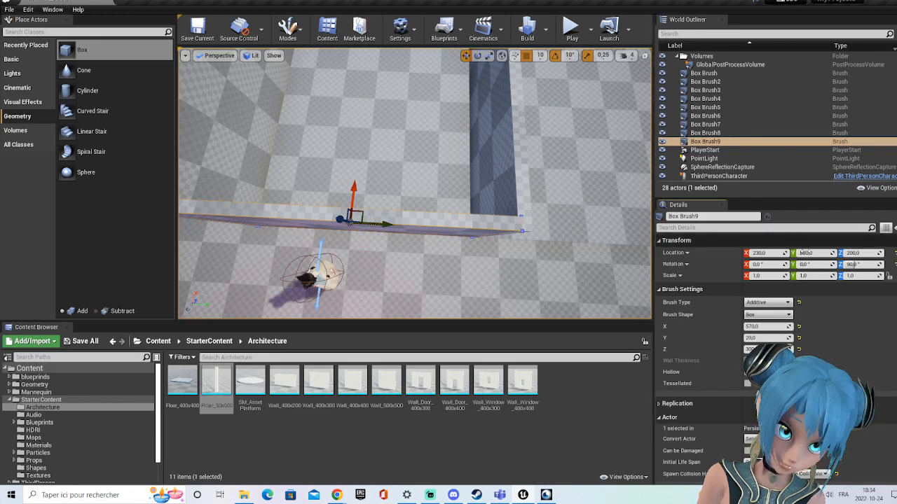
pyautogui.click(820, 251)
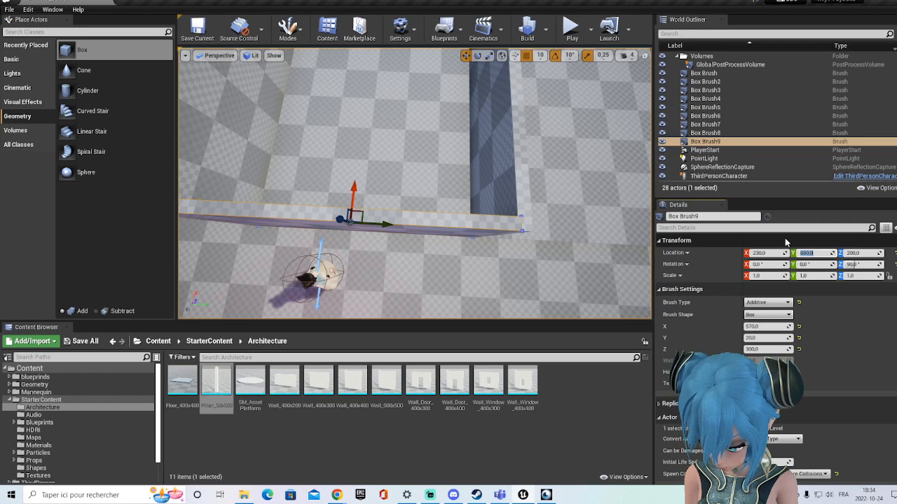
pyautogui.write('870')
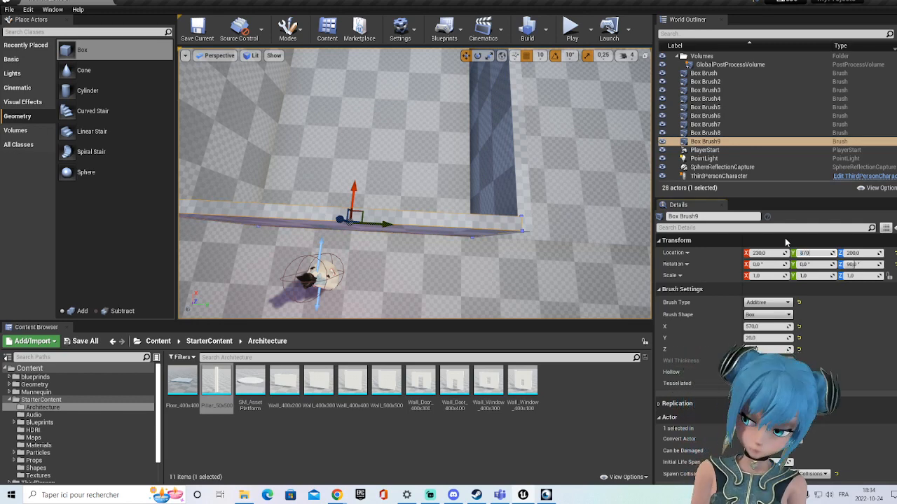
pyautogui.press('Return')
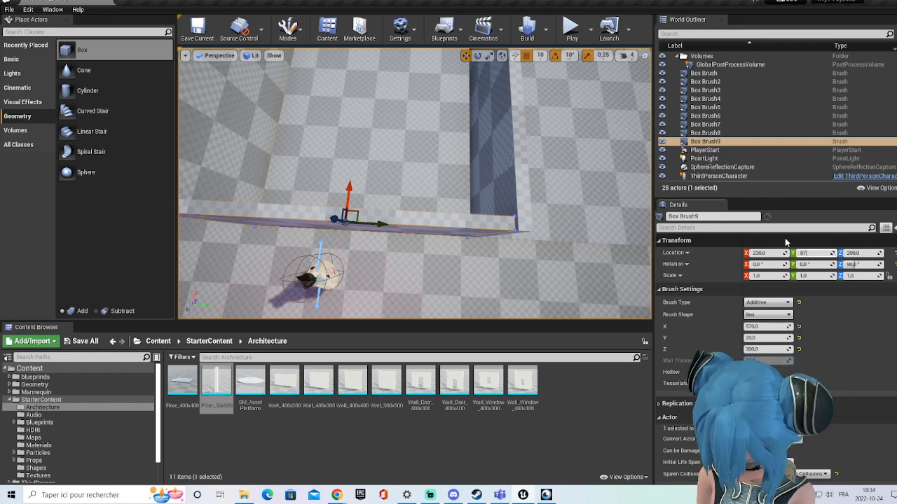
pyautogui.write('875')
pyautogui.press('Return')
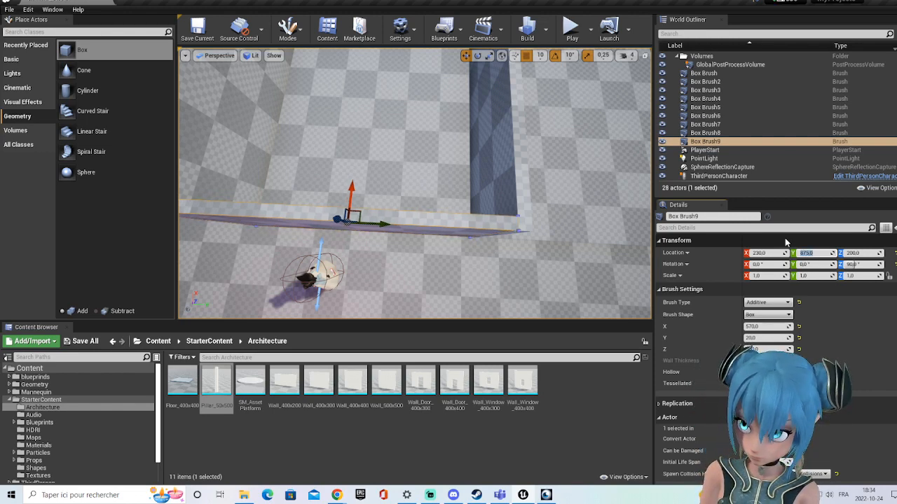
pyautogui.scroll(-3, 418, 162)
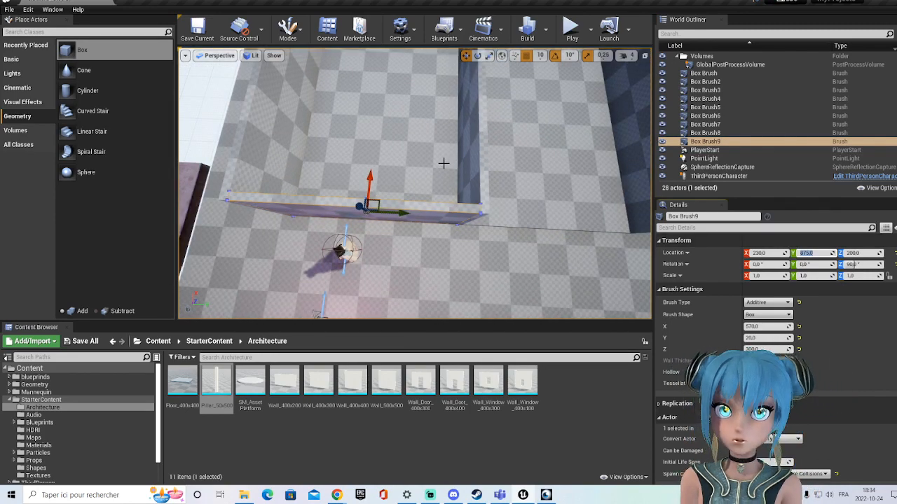
# - Duplicate the box brush that forms the second room's back wall
pyautogui.click(201, 103)
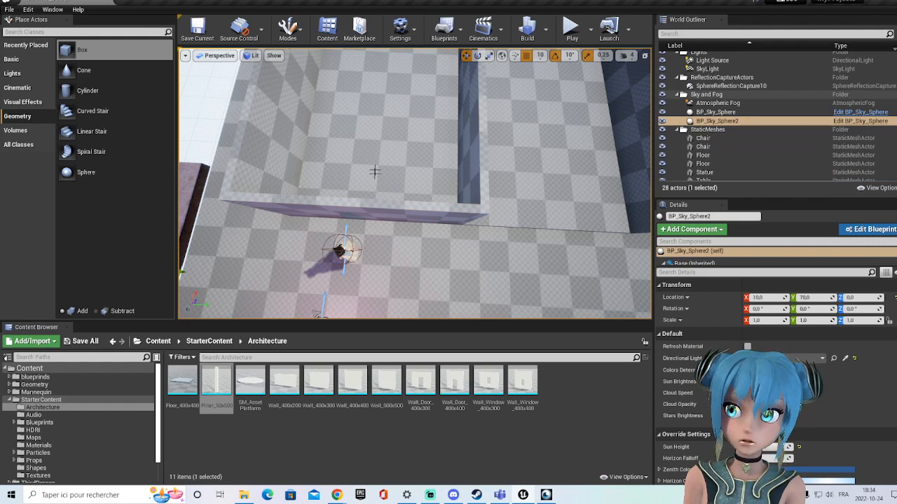
pyautogui.scroll(-5, 375, 172)
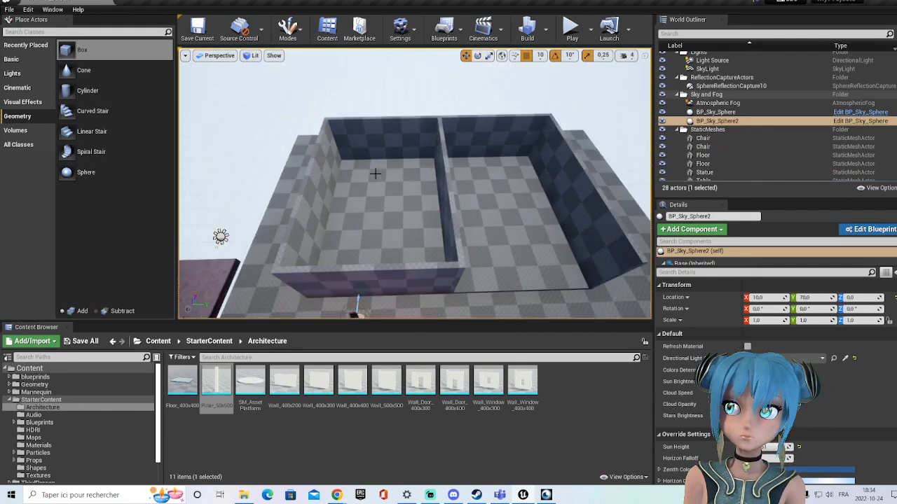
pyautogui.scroll(-3, 375, 174)
pyautogui.moveTo(376, 174); pyautogui.dragTo(417, 140, button='middle')
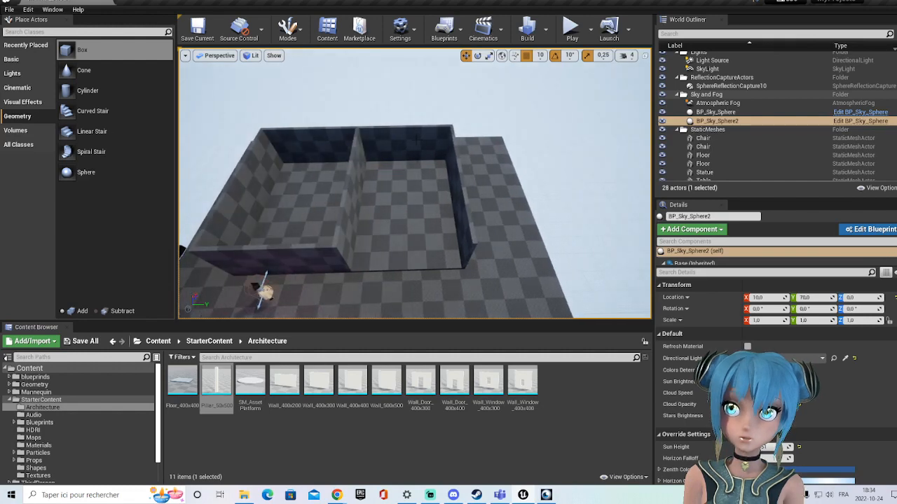
pyautogui.click(417, 140)
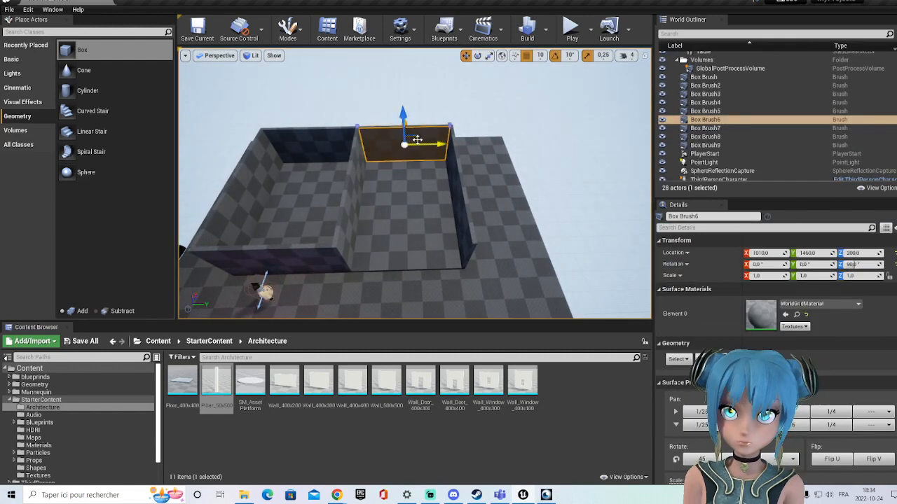
pyautogui.rightClick(423, 136)
pyautogui.moveTo(546, 306)
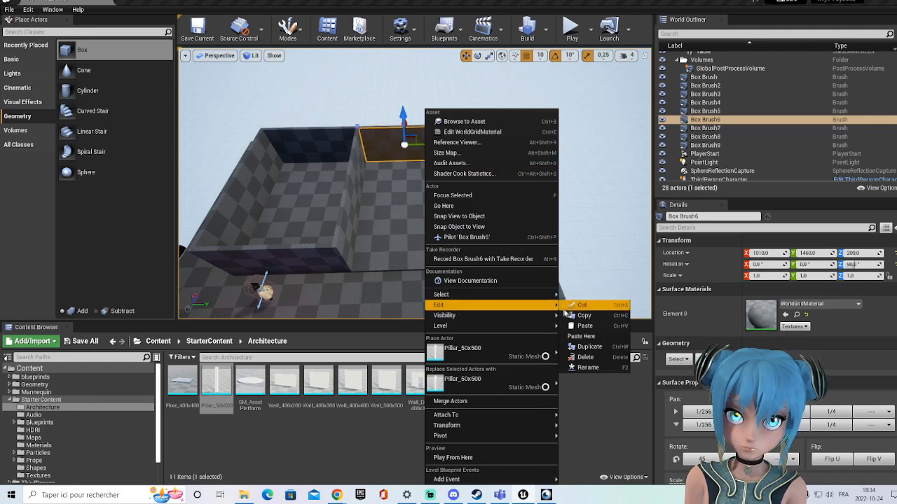
pyautogui.click(584, 346)
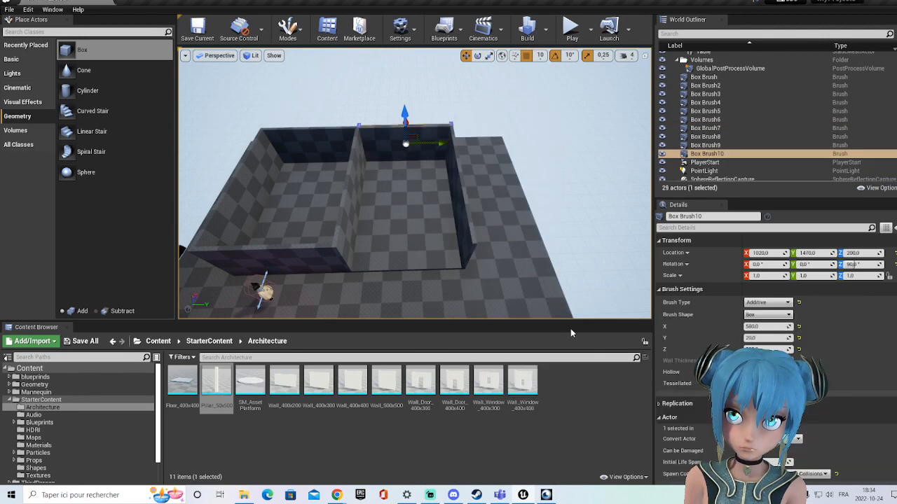
# - Move the duplicated wall along the X axis to the second room's open front, at X location 230
pyautogui.moveTo(408, 123); pyautogui.dragTo(372, 122, button='middle')
pyautogui.moveTo(371, 122); pyautogui.dragTo(358, 214)
pyautogui.moveTo(358, 214)
pyautogui.mouseDown(button='middle')
pyautogui.moveTo(402, 204)
pyautogui.moveTo(478, 246)
pyautogui.mouseUp(button='middle')
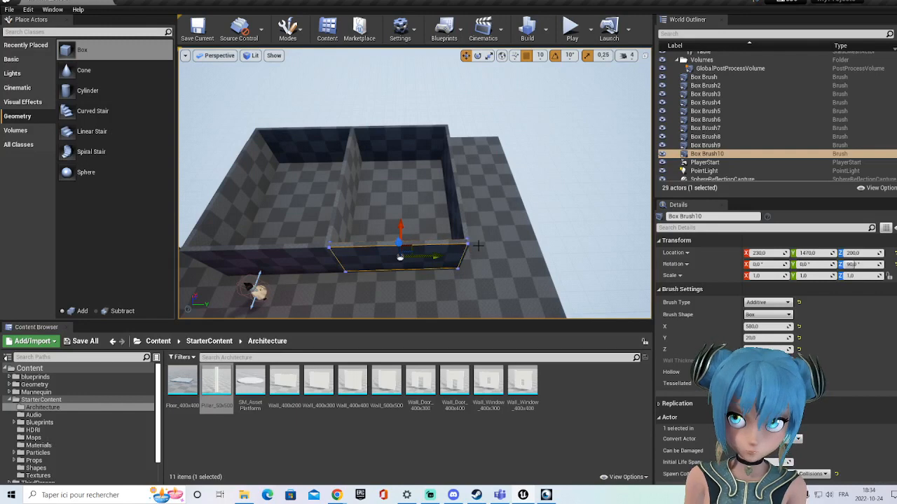
# - Check the first room's front wall brush settings, shorten the second room's front wall through its X size, and inspect its ends
pyautogui.click(280, 257)
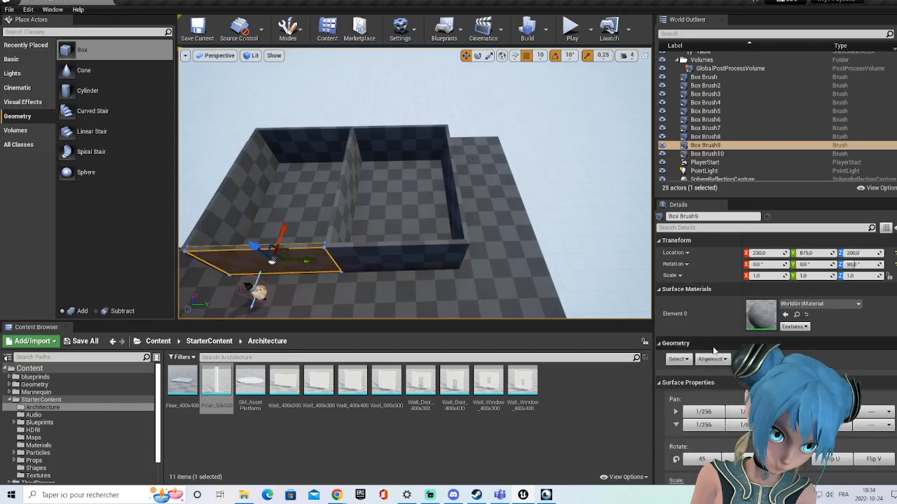
pyautogui.scroll(-8, 715, 349)
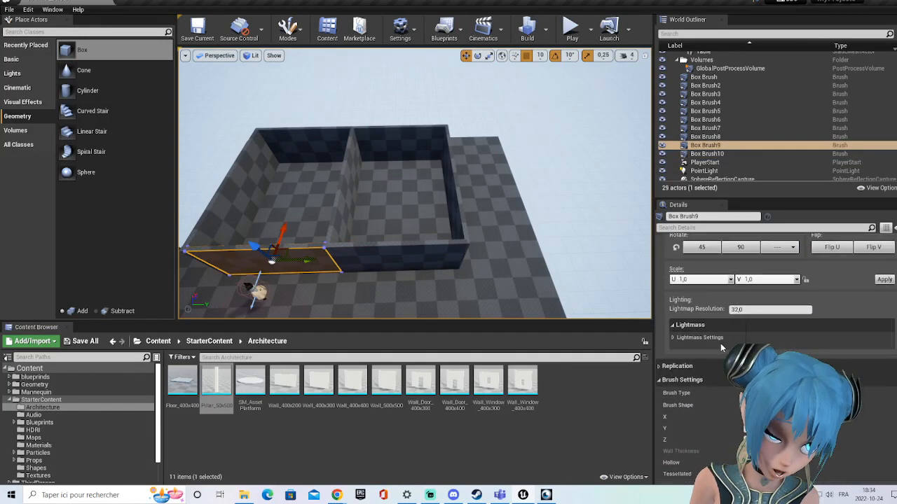
pyautogui.click(410, 254)
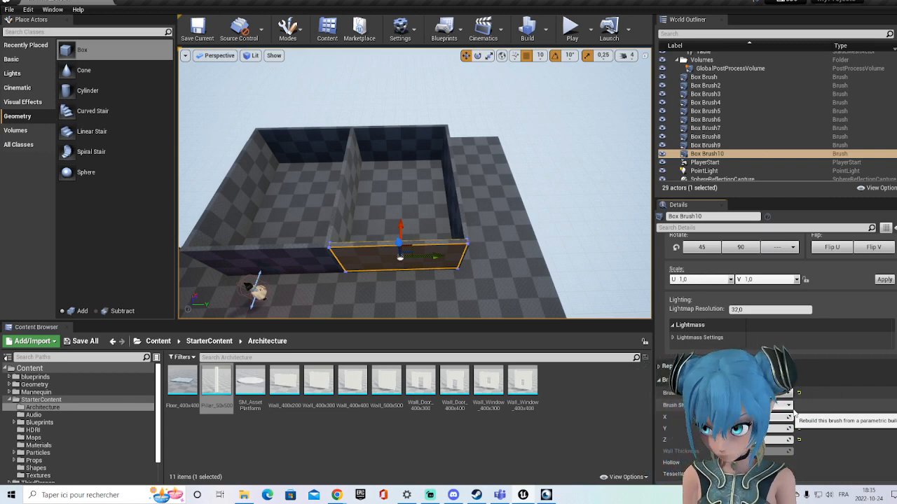
pyautogui.press('Return')
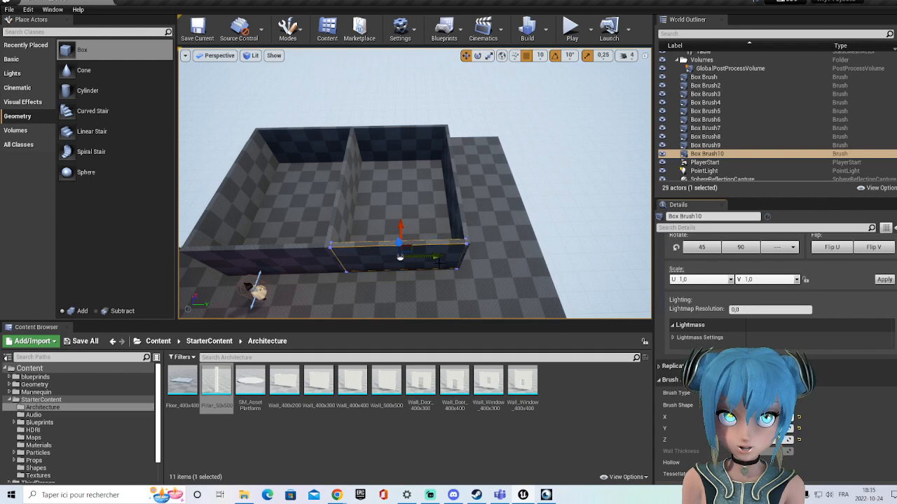
pyautogui.scroll(2, 440, 267)
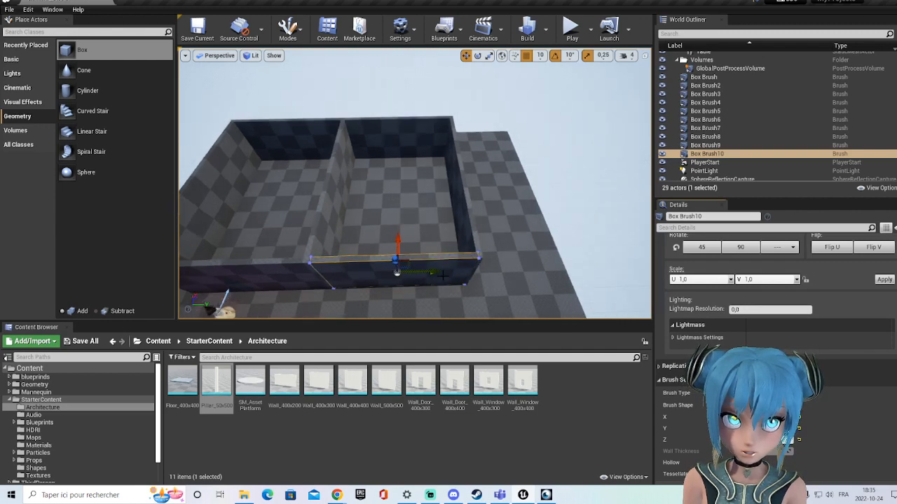
pyautogui.scroll(1, 442, 275)
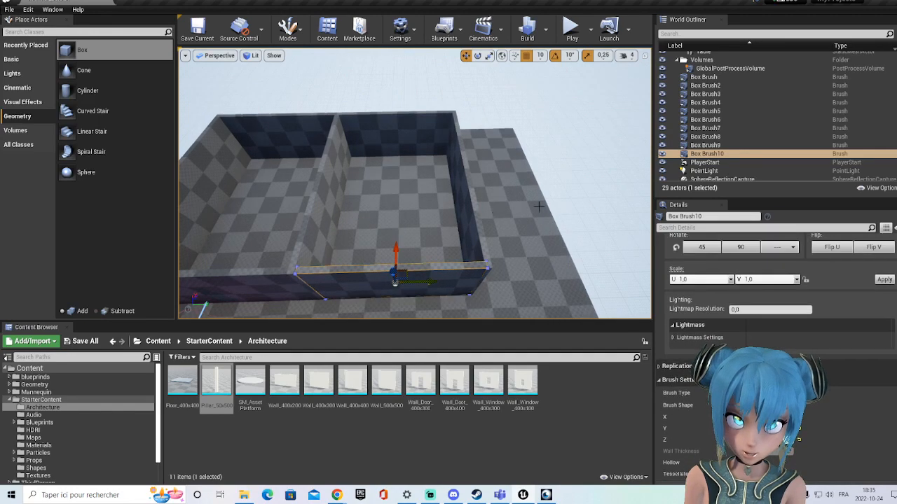
pyautogui.click(589, 200)
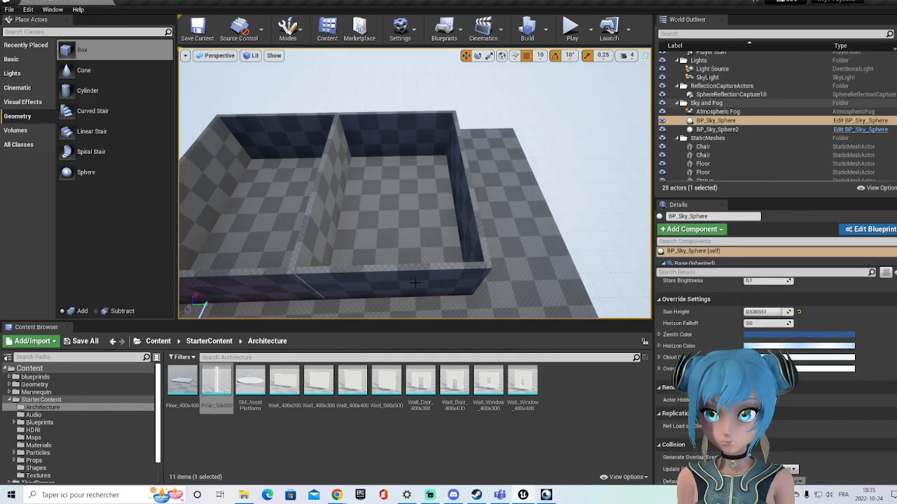
# - Try shifting the second room's front wall slightly along the Y axis towards the dividing wall and lengthening its X size
pyautogui.click(414, 283)
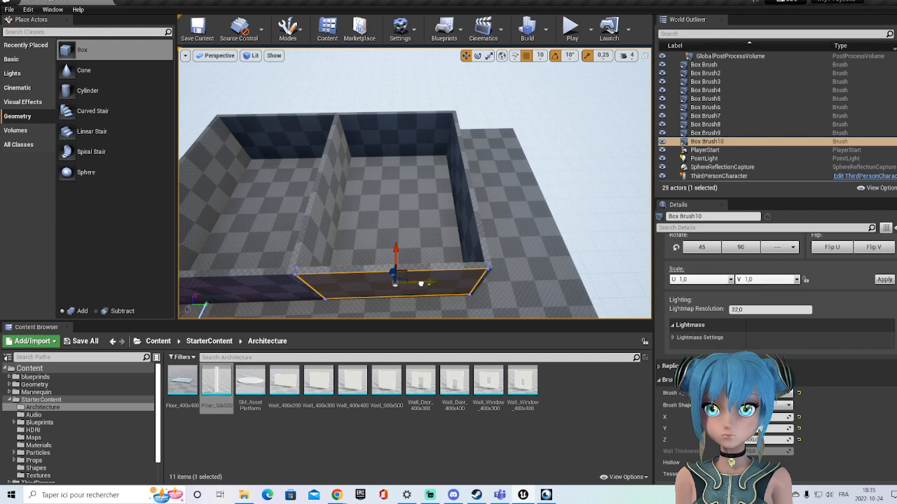
pyautogui.moveTo(419, 284); pyautogui.dragTo(417, 283)
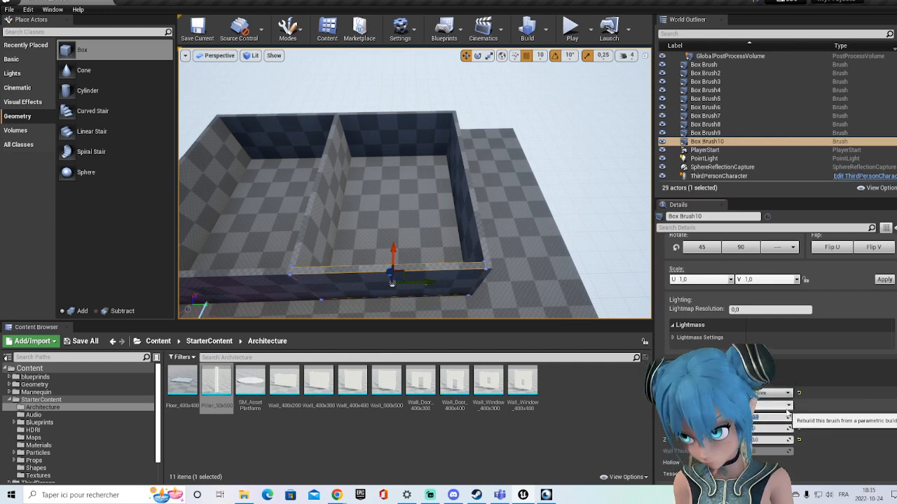
pyautogui.click(594, 240)
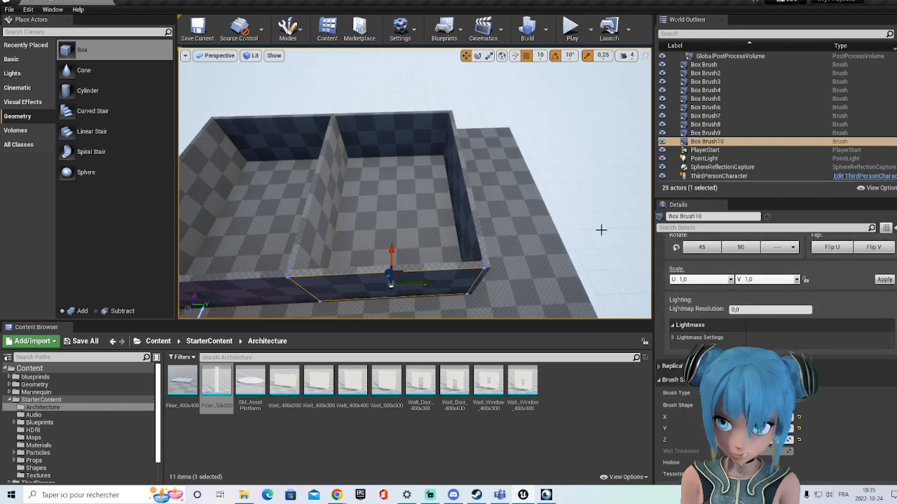
# - Reselect the second room's front wall and reduce its X size slightly, checking where it meets the dividing wall
pyautogui.click(386, 279)
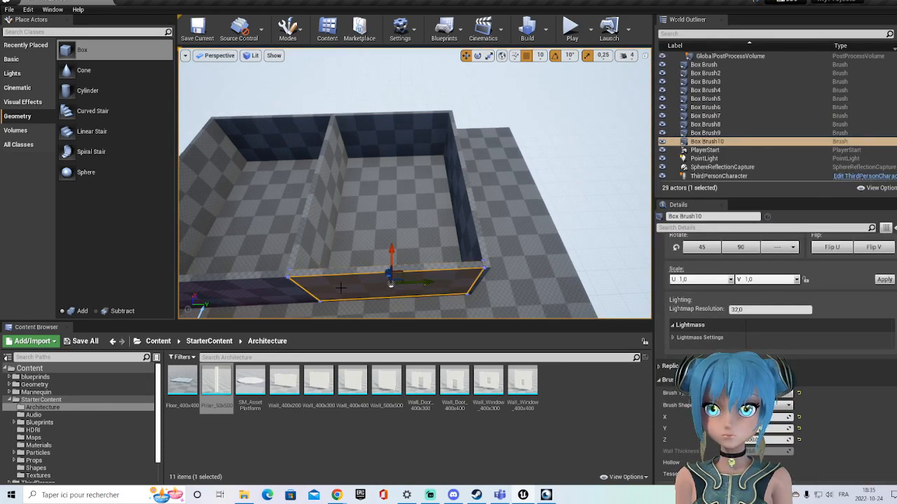
pyautogui.scroll(2, 259, 290)
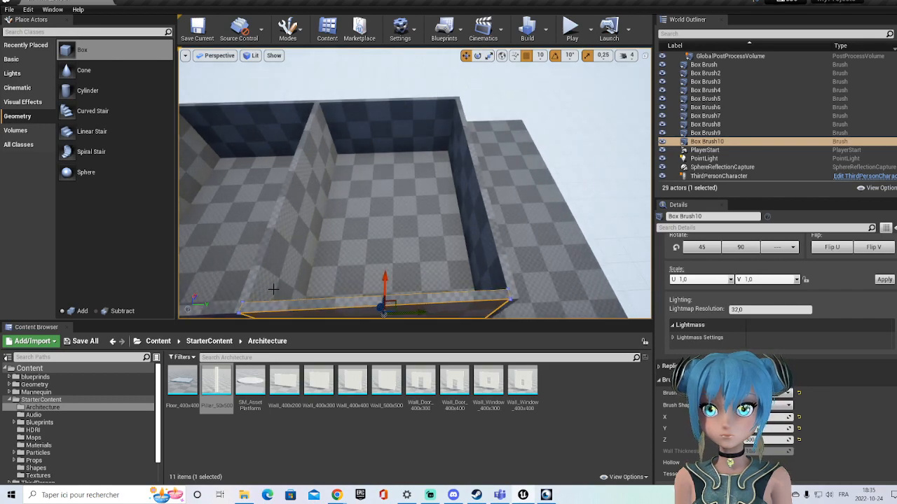
pyautogui.press('Left')
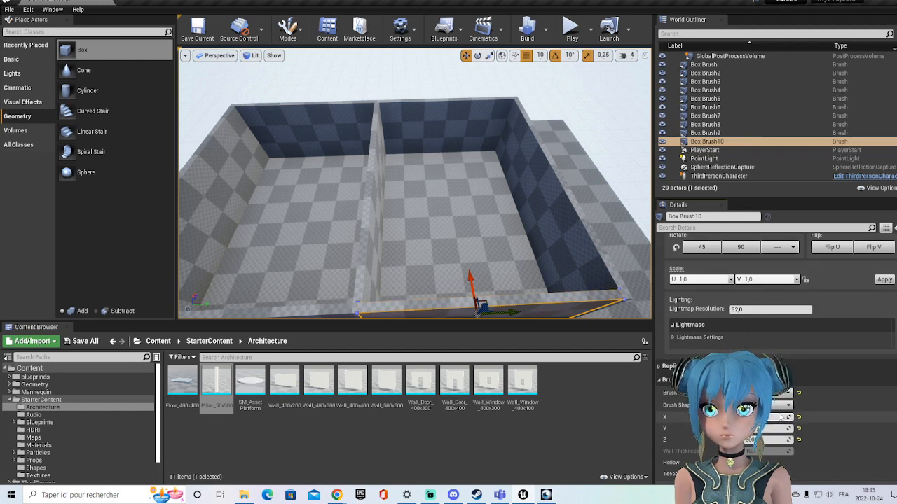
pyautogui.press('Return')
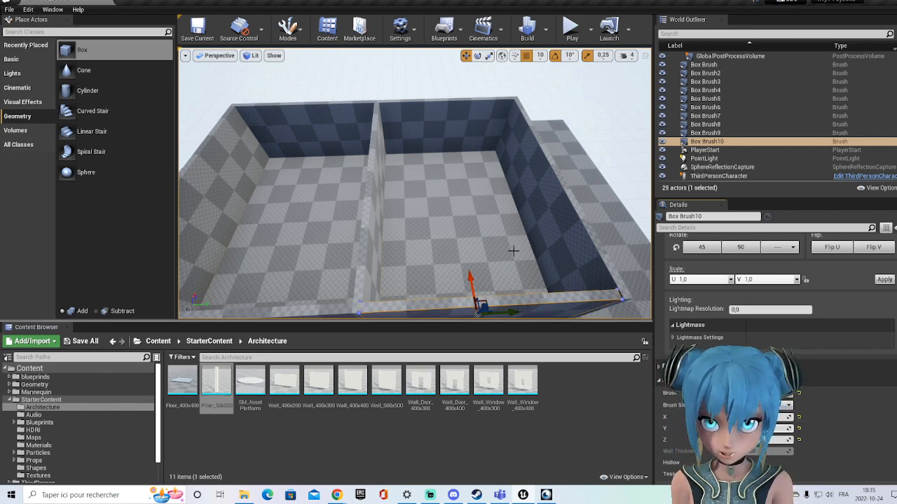
# - Try sliding the second room's front wall along the Y axis between Y locations 1460 and 1470, comparing both ends
pyautogui.click(641, 204)
pyautogui.click(515, 298)
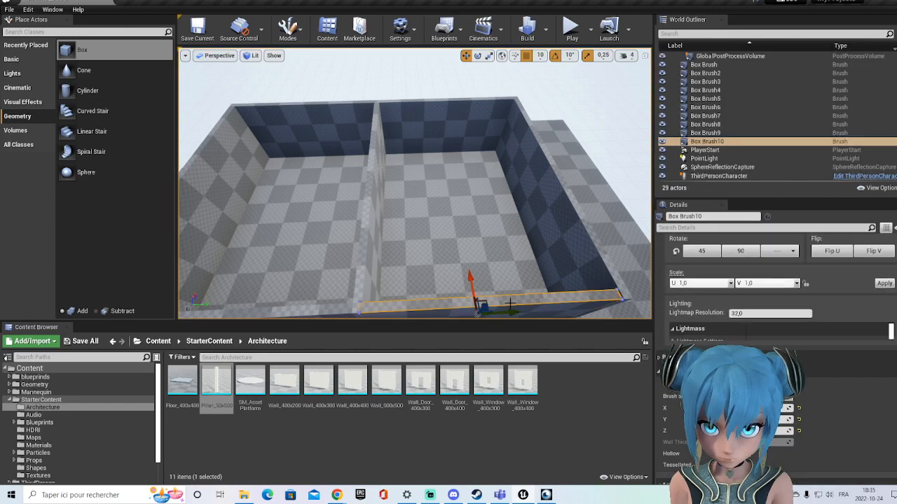
pyautogui.moveTo(501, 312); pyautogui.dragTo(510, 312)
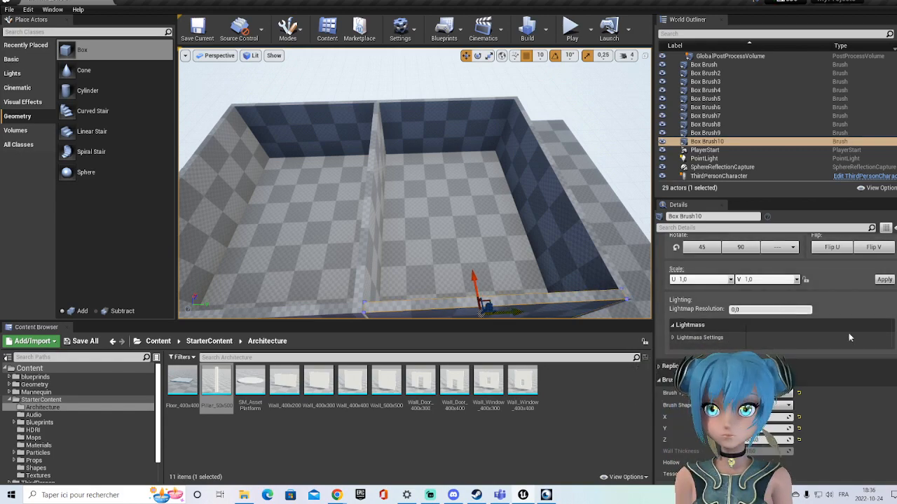
pyautogui.scroll(5, 876, 328)
pyautogui.scroll(2, 880, 326)
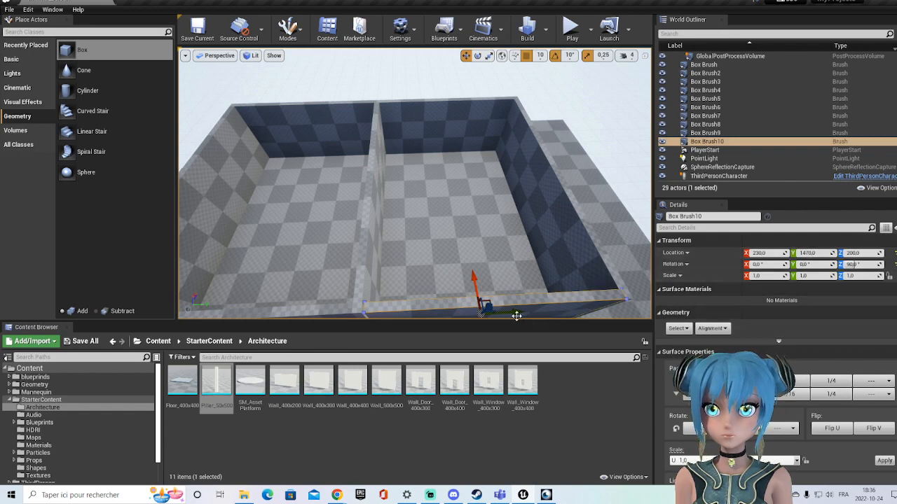
pyautogui.moveTo(515, 314); pyautogui.dragTo(508, 314)
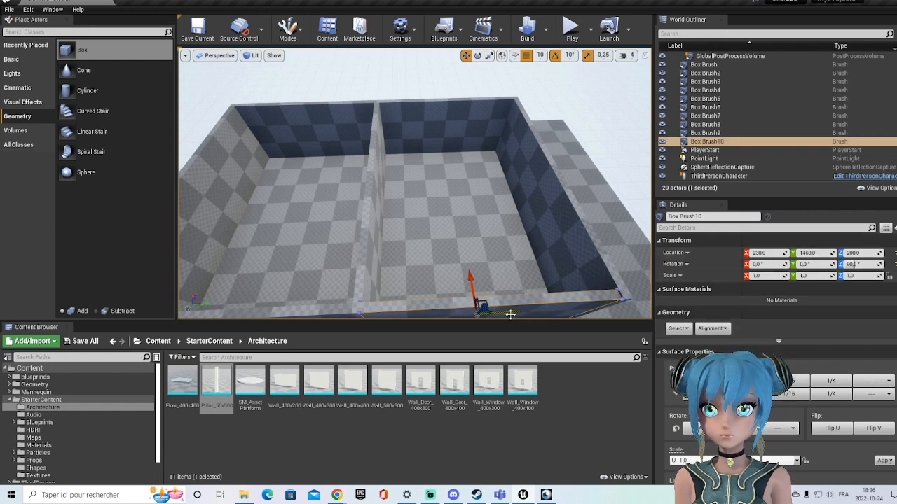
pyautogui.moveTo(508, 313); pyautogui.dragTo(510, 313)
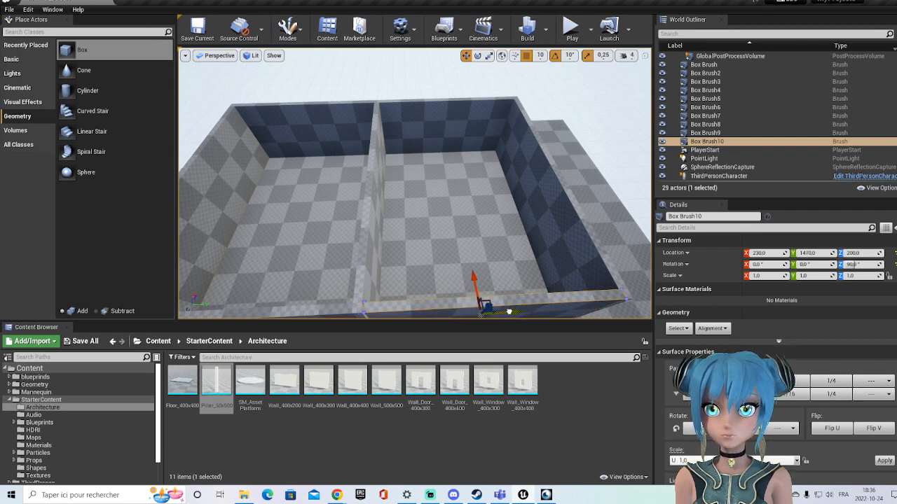
pyautogui.moveTo(509, 311); pyautogui.dragTo(506, 311)
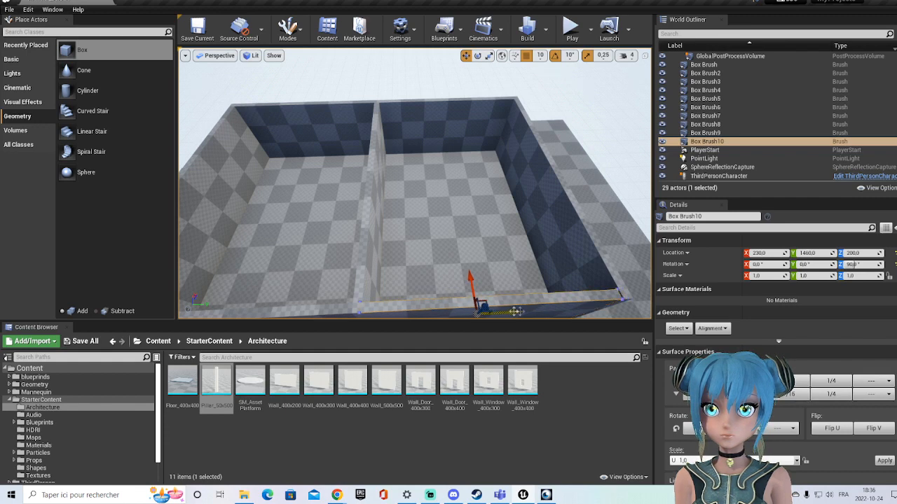
# - Set the second room's front wall to Y location 1465 and deselect it
pyautogui.click(817, 253)
pyautogui.write('1')
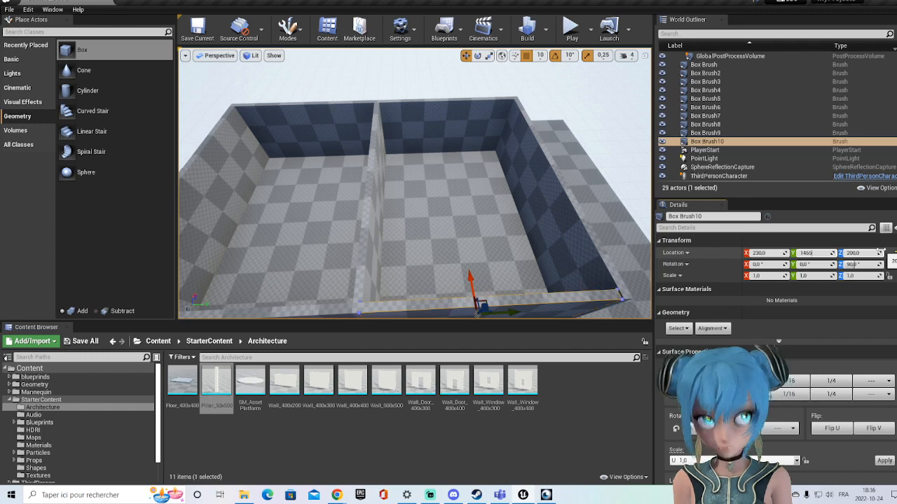
pyautogui.press('Return')
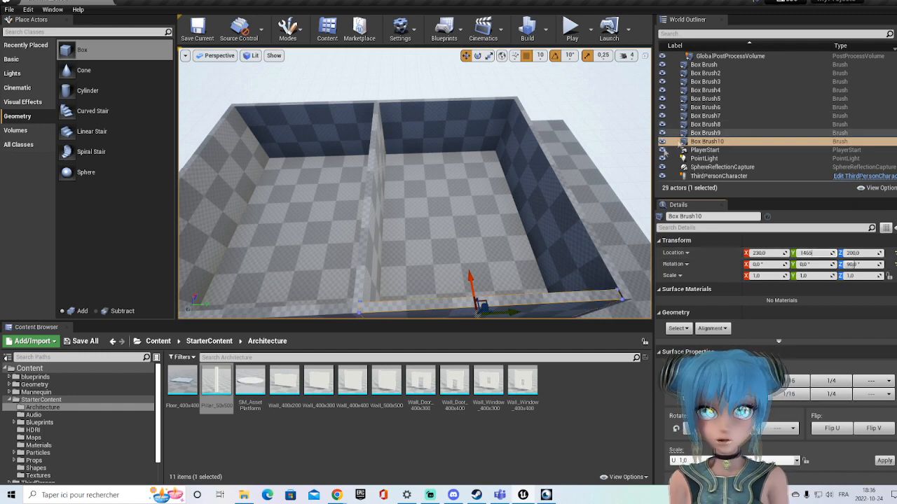
pyautogui.click(623, 153)
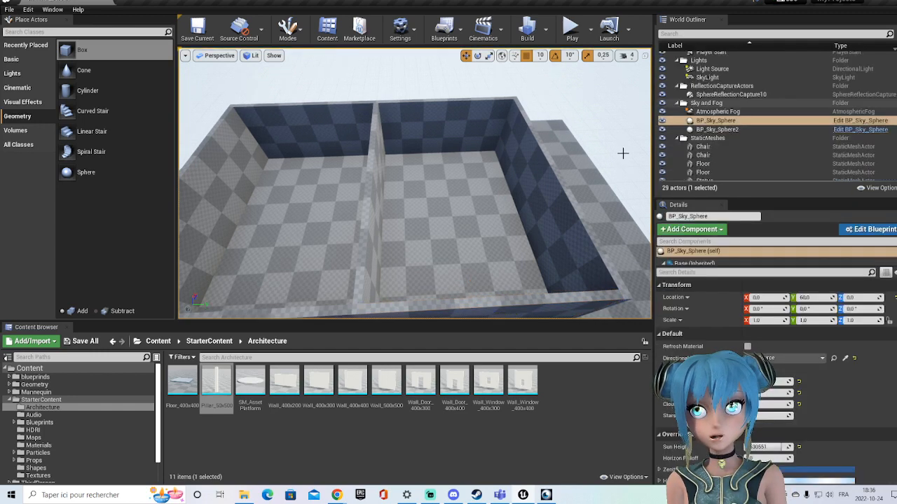
# - Review the two enclosed rooms from farther away and look through the lower part of the content folder tree
pyautogui.scroll(-8, 632, 187)
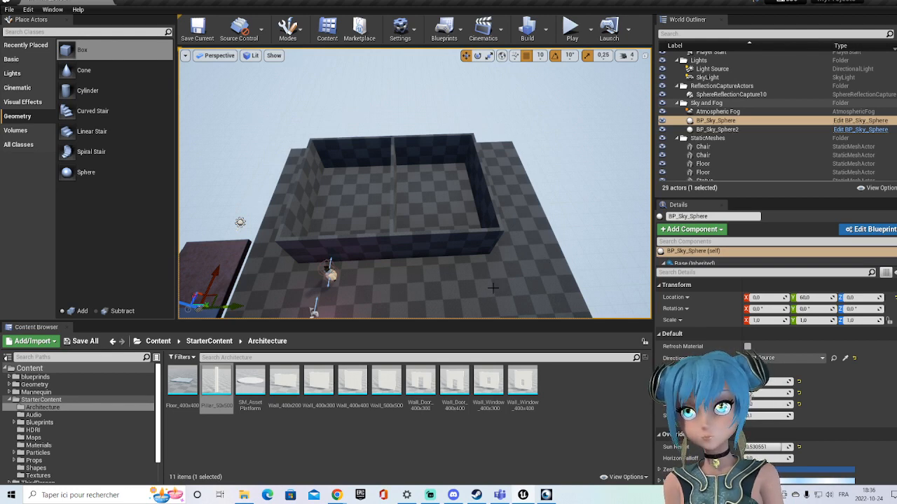
pyautogui.scroll(-4, 616, 260)
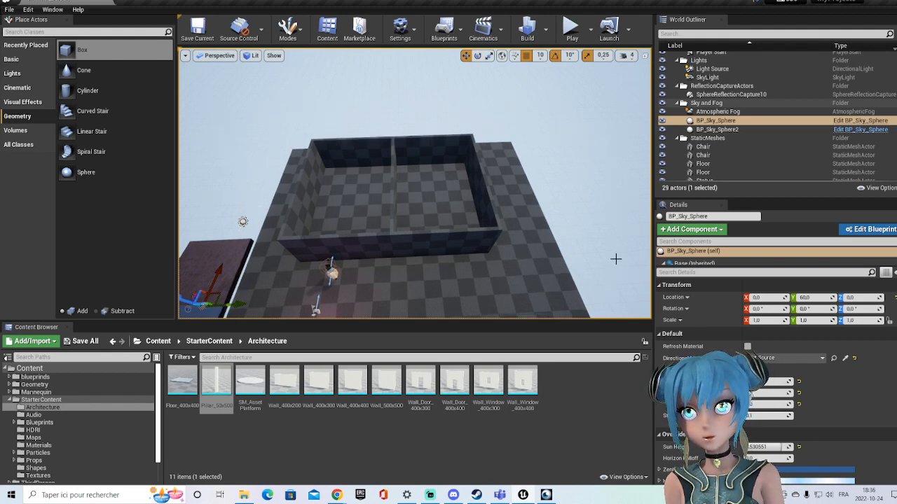
pyautogui.scroll(2, 596, 274)
pyautogui.scroll(2, 581, 275)
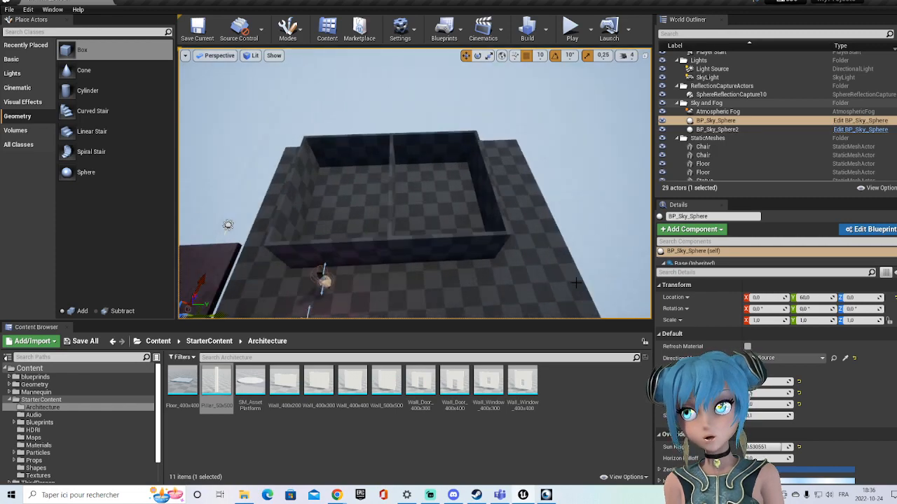
pyautogui.moveTo(618, 281)
pyautogui.mouseDown(button='right')
pyautogui.moveTo(618, 242)
pyautogui.moveTo(618, 316)
pyautogui.moveTo(617, 297)
pyautogui.mouseUp(button='right')
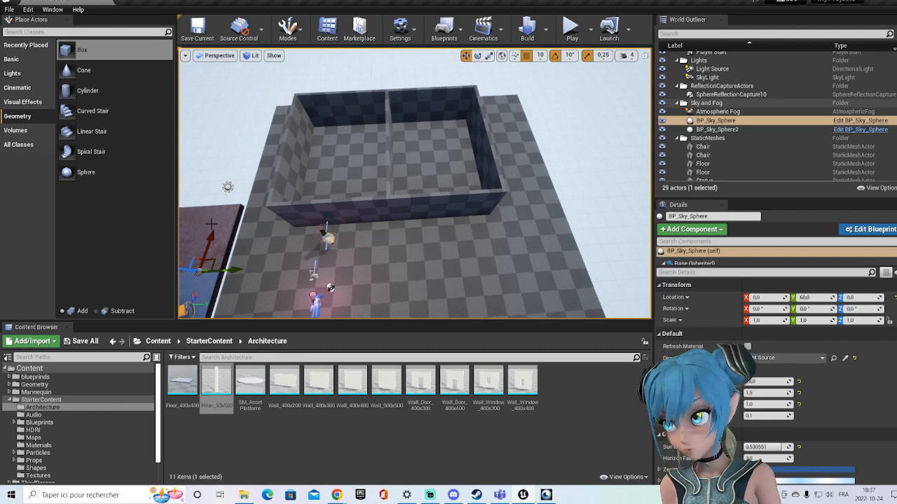
pyautogui.click(159, 419)
pyautogui.moveTo(160, 418); pyautogui.dragTo(161, 438)
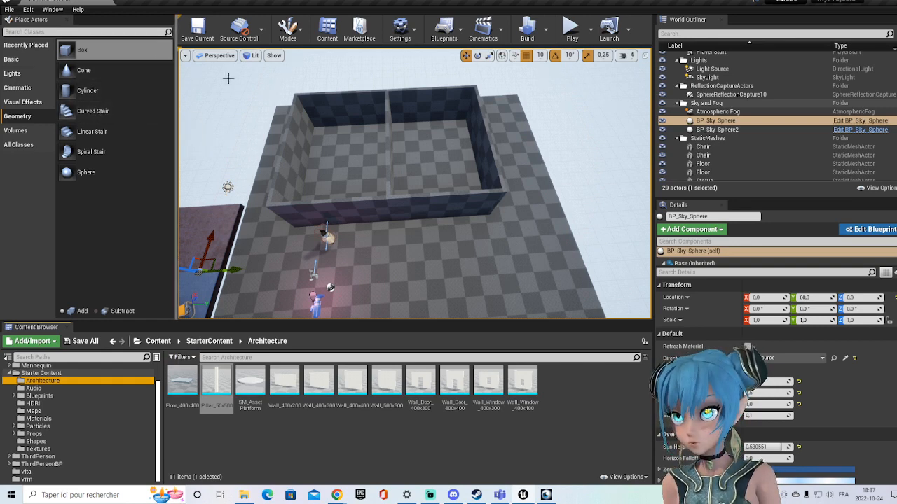
pyautogui.click(288, 29)
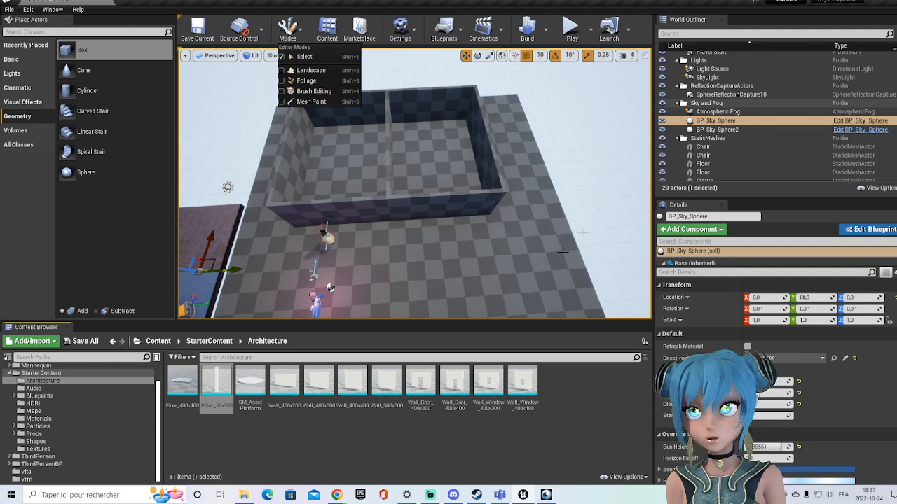
pyautogui.click(551, 104)
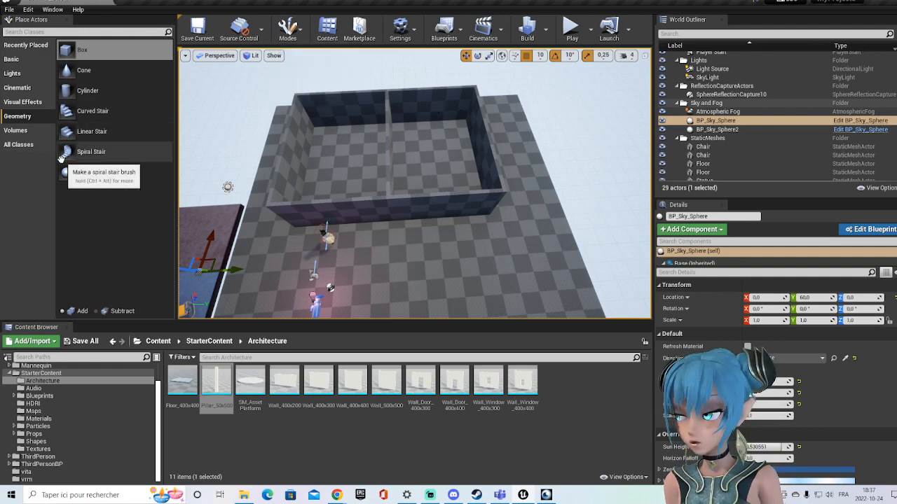
pyautogui.moveTo(70, 50); pyautogui.dragTo(280, 168)
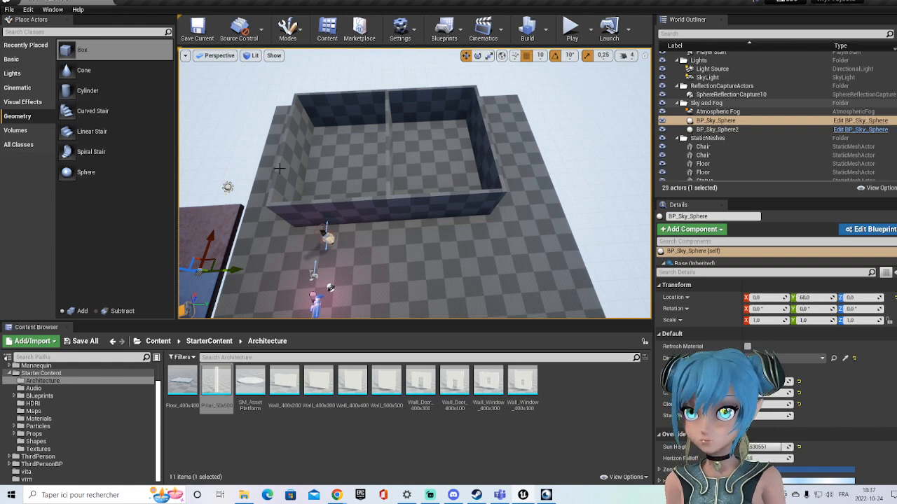
# - Duplicate the second room's floor brush and move the copy in front of that room, to X location -180
pyautogui.moveTo(433, 168); pyautogui.dragTo(433, 166)
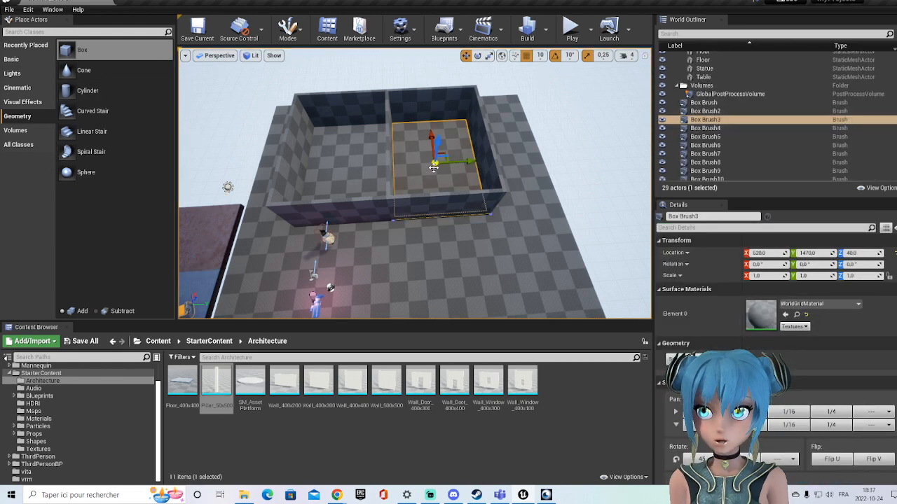
pyautogui.rightClick(439, 180)
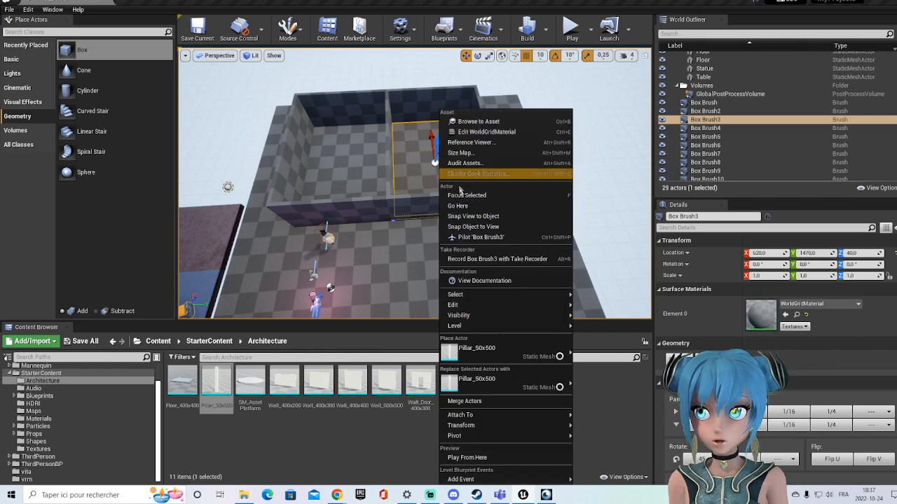
pyautogui.moveTo(525, 308)
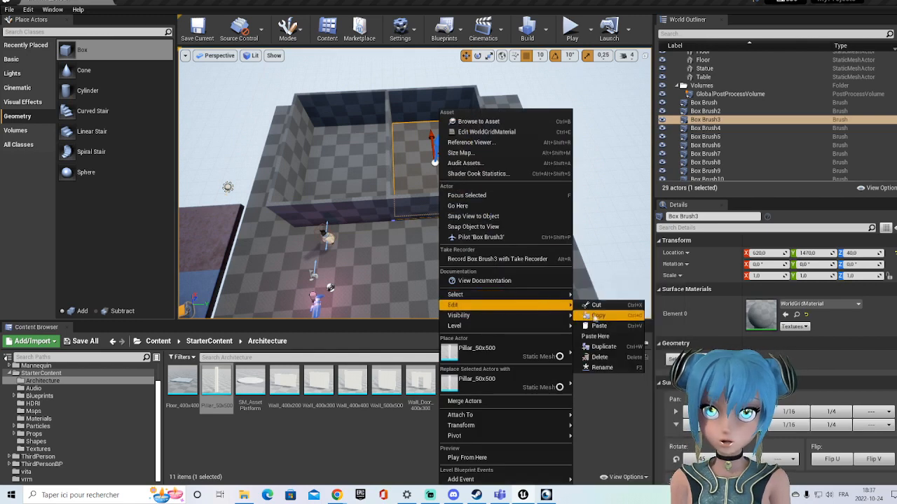
pyautogui.click(603, 349)
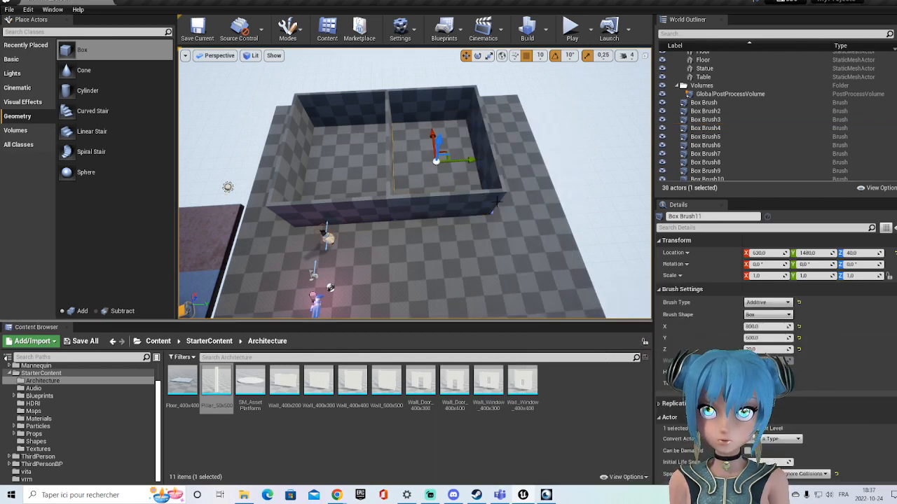
pyautogui.moveTo(433, 139); pyautogui.dragTo(436, 253)
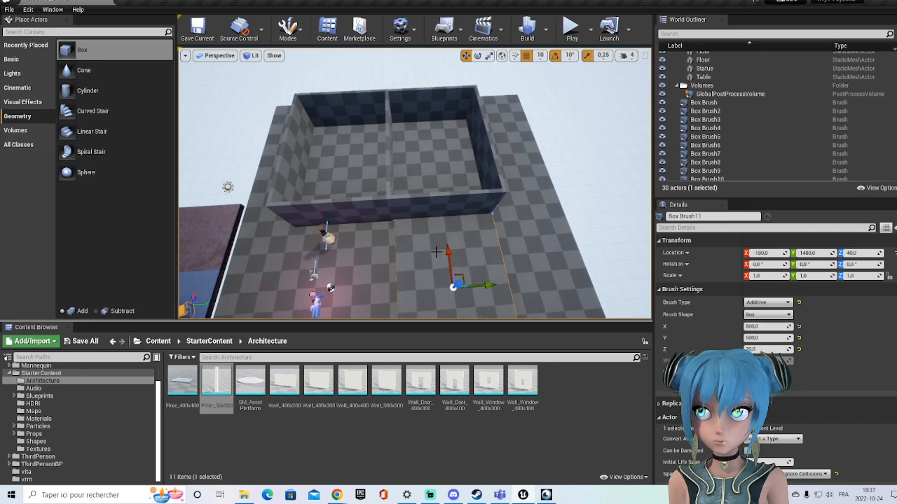
# - Examine the duplicated floor from several angles, checking how its edges meet the second room's front wall and outer corner
pyautogui.moveTo(535, 242); pyautogui.dragTo(535, 172, button='right')
pyautogui.scroll(-5, 531, 250)
pyautogui.scroll(-3, 531, 251)
pyautogui.moveTo(531, 251); pyautogui.dragTo(525, 306, button='right')
pyautogui.scroll(3, 522, 297)
pyautogui.scroll(8, 519, 287)
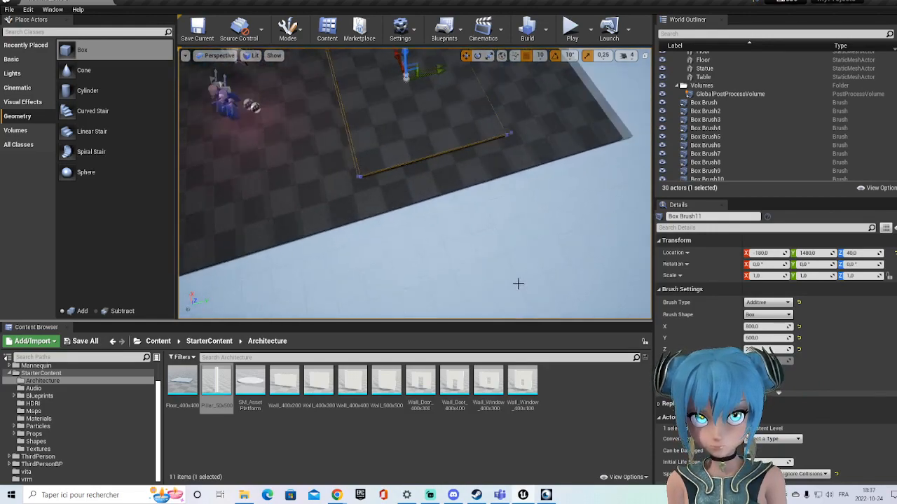
pyautogui.scroll(3, 518, 282)
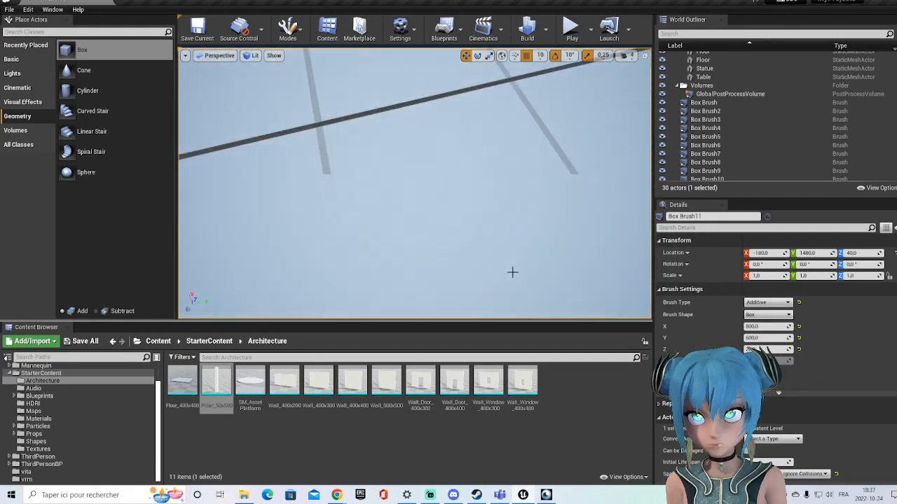
pyautogui.scroll(-8, 512, 273)
pyautogui.moveTo(523, 290); pyautogui.dragTo(517, 269, button='right')
pyautogui.scroll(6, 526, 293)
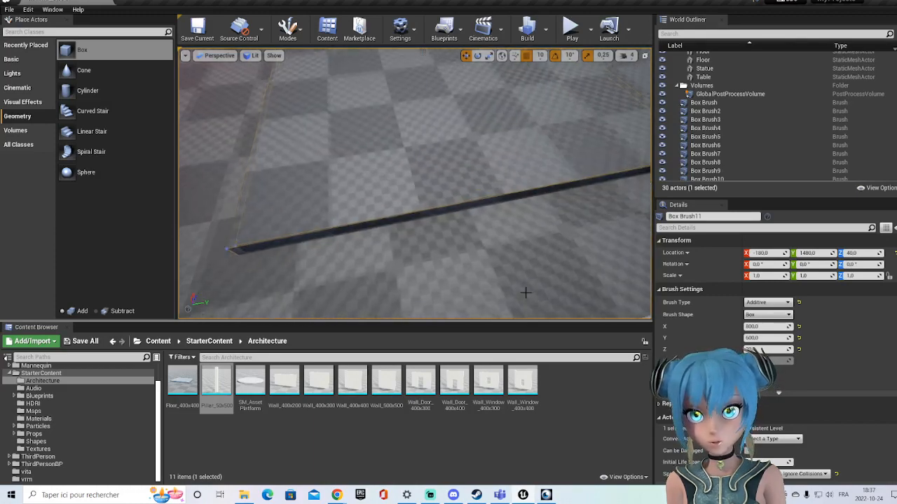
pyautogui.scroll(-5, 526, 292)
pyautogui.moveTo(526, 293); pyautogui.dragTo(503, 231, button='right')
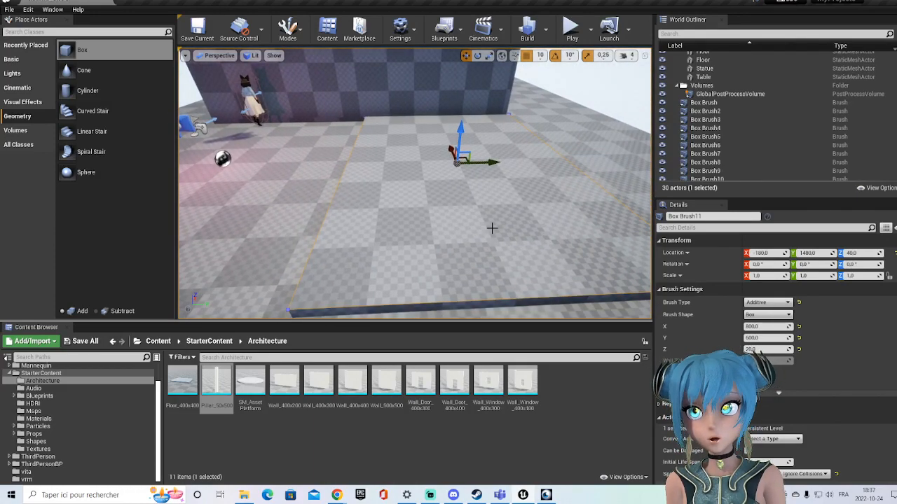
pyautogui.moveTo(503, 295); pyautogui.dragTo(494, 234, button='right')
pyautogui.scroll(4, 494, 257)
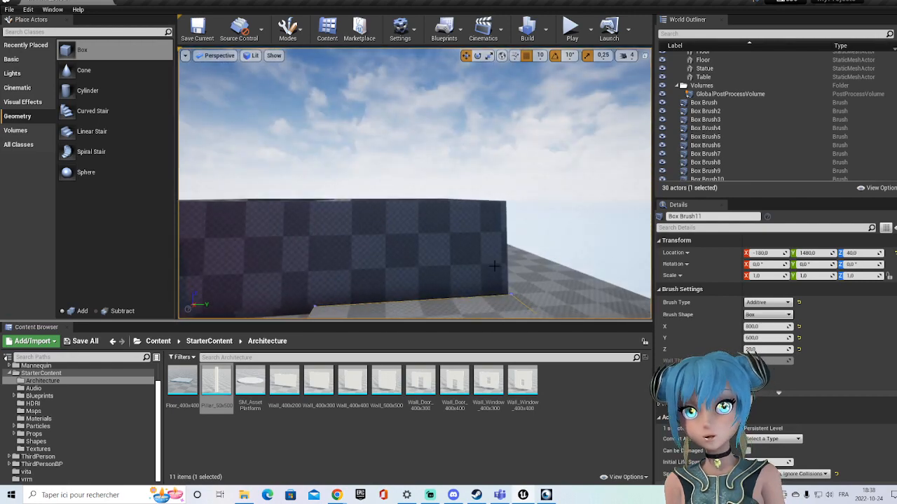
pyautogui.scroll(-3, 497, 278)
pyautogui.scroll(-3, 490, 294)
pyautogui.moveTo(486, 305)
pyautogui.mouseDown(button='right')
pyautogui.moveTo(492, 317)
pyautogui.moveTo(493, 308)
pyautogui.moveTo(471, 316)
pyautogui.moveTo(491, 315)
pyautogui.moveTo(470, 286)
pyautogui.mouseUp(button='right')
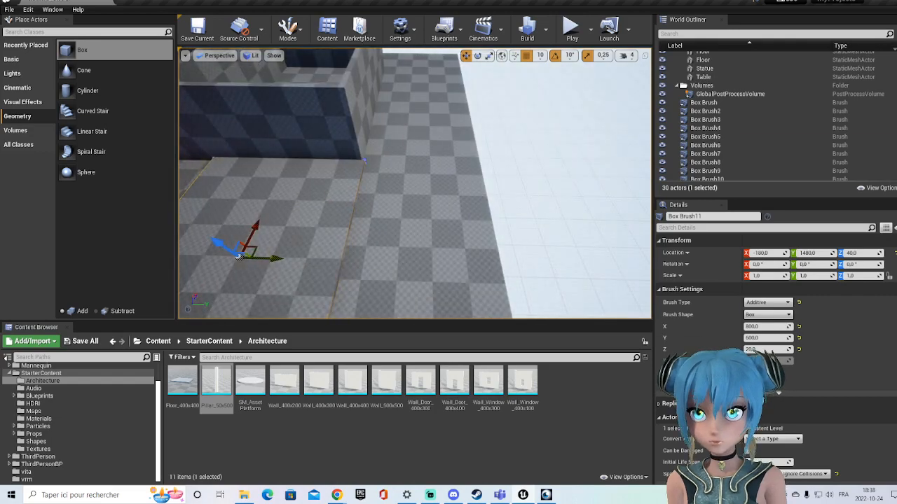
# - Move the duplicated floor along the Y axis to Y location 1470 and deselect it
pyautogui.click(330, 242)
pyautogui.moveTo(273, 258); pyautogui.dragTo(267, 258)
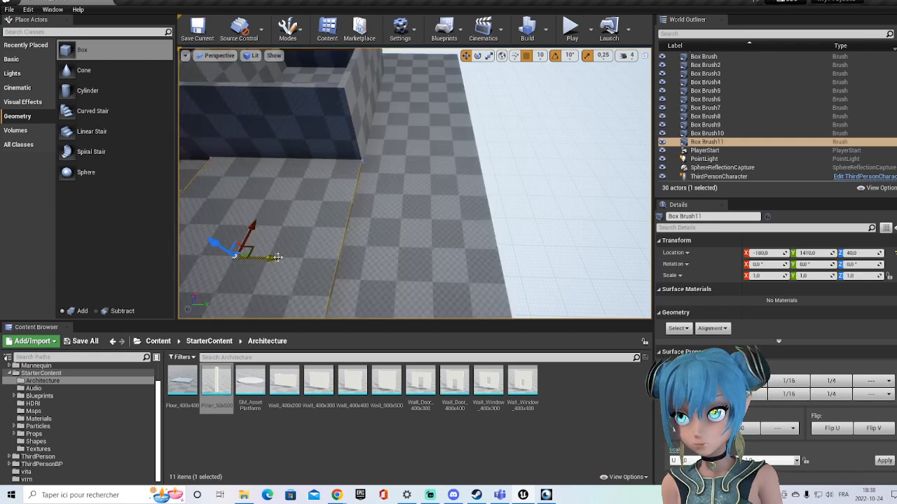
pyautogui.click(537, 192)
pyautogui.scroll(-6, 537, 193)
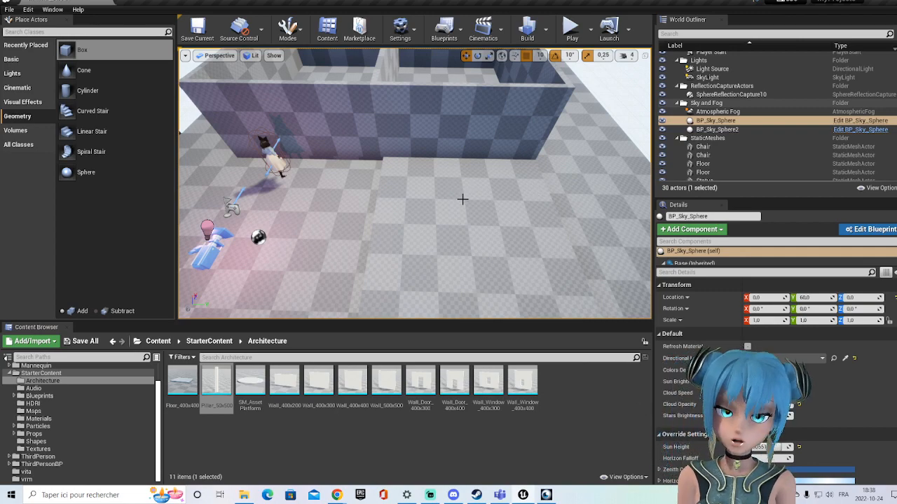
# - Set the duplicated floor's Y size to 350 and shift it along the Y axis toward the second room's outer side
pyautogui.click(451, 223)
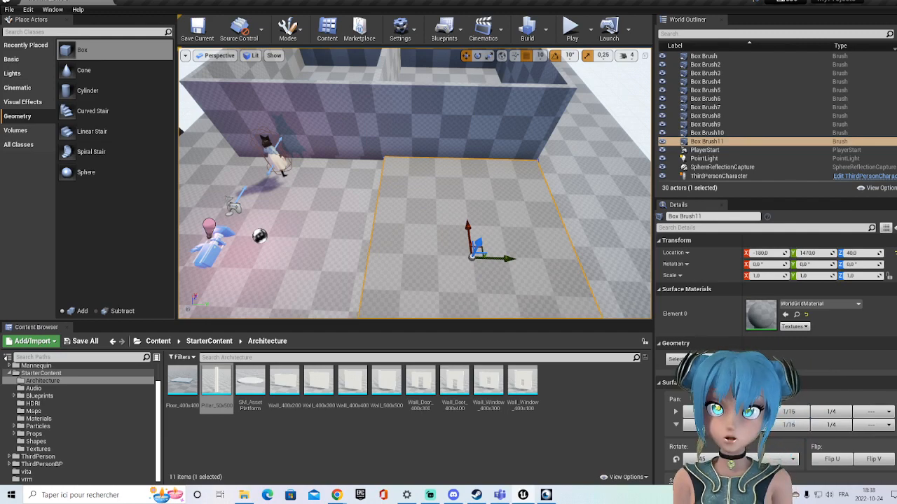
pyautogui.scroll(-1, 775, 315)
pyautogui.scroll(-5, 775, 315)
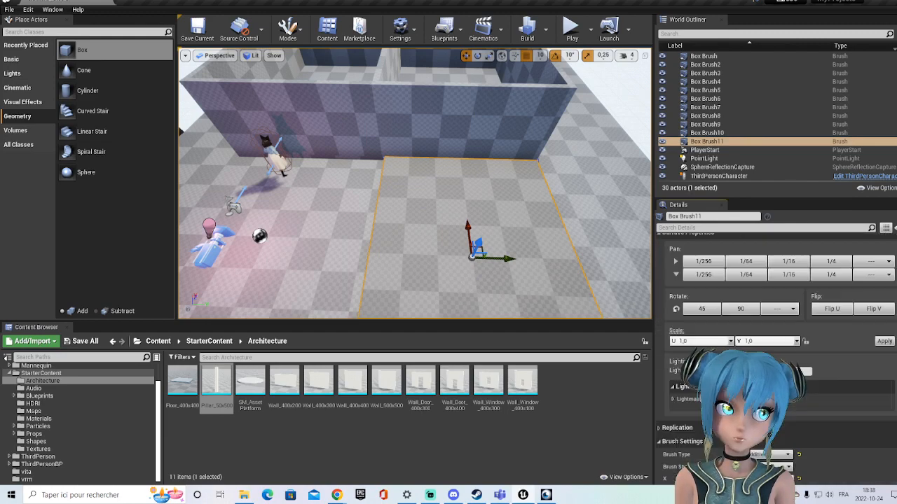
pyautogui.scroll(-6, 833, 325)
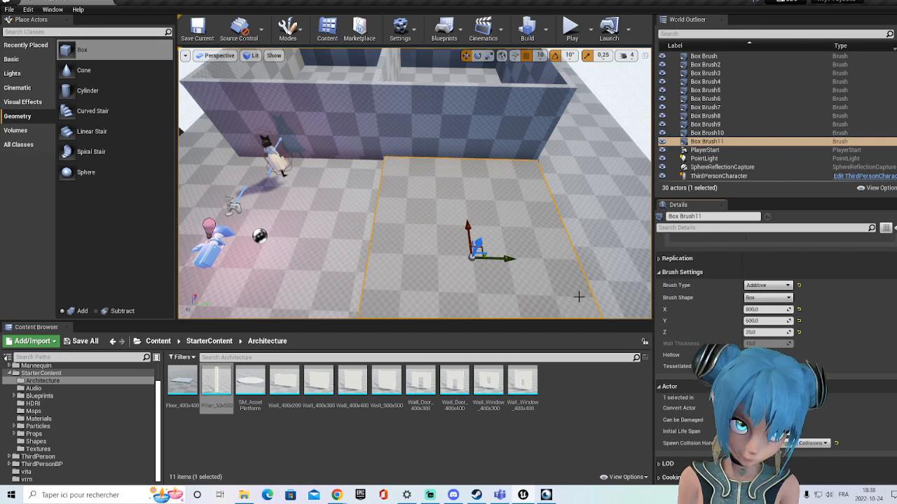
pyautogui.click(766, 320)
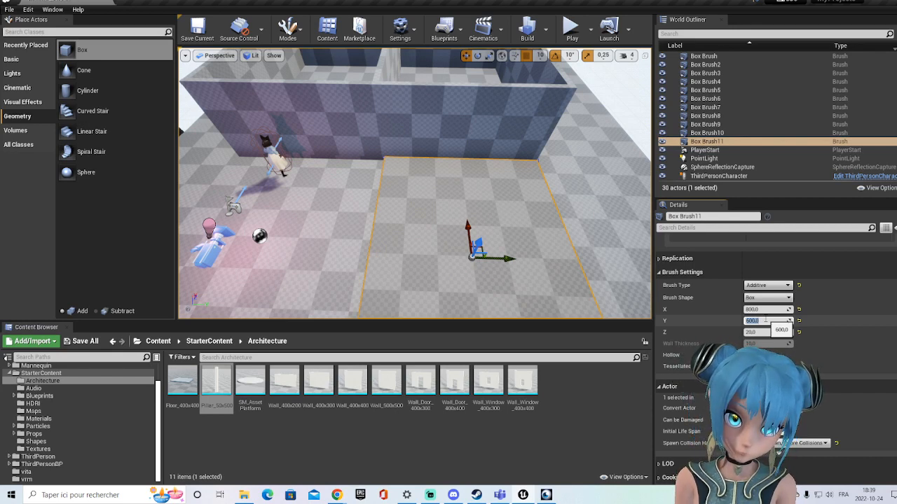
pyautogui.write('350')
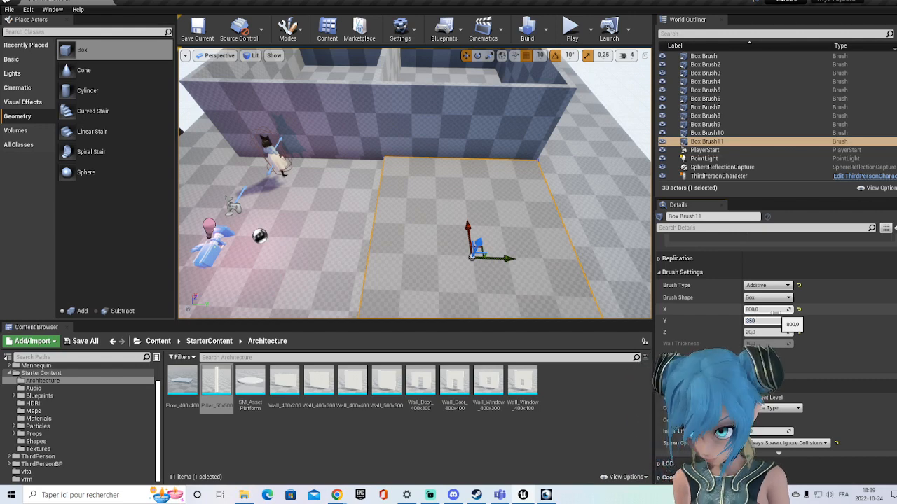
pyautogui.press('Return')
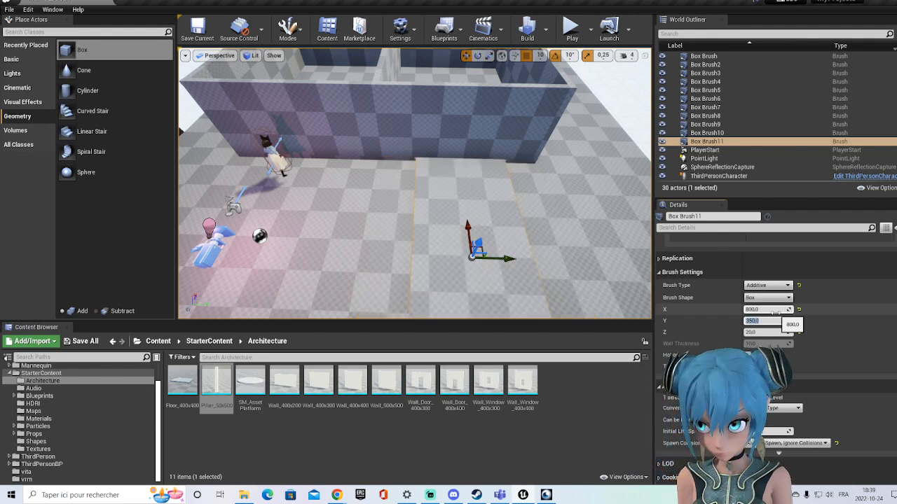
pyautogui.moveTo(506, 225); pyautogui.dragTo(515, 225, button='right')
pyautogui.moveTo(501, 258); pyautogui.dragTo(532, 256)
# - Set the duplicated floor's Y size to 400, nudge it back to align with the second room's outer corner, and deselect it
pyautogui.click(767, 320)
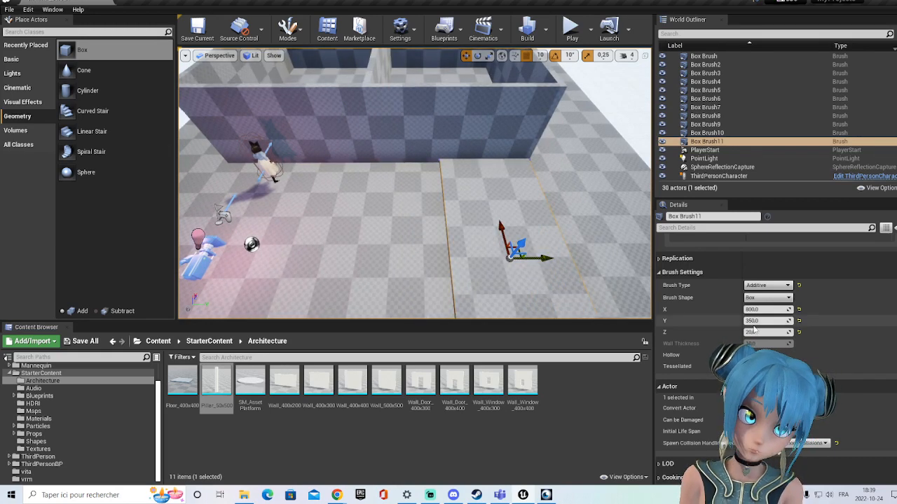
pyautogui.write('400')
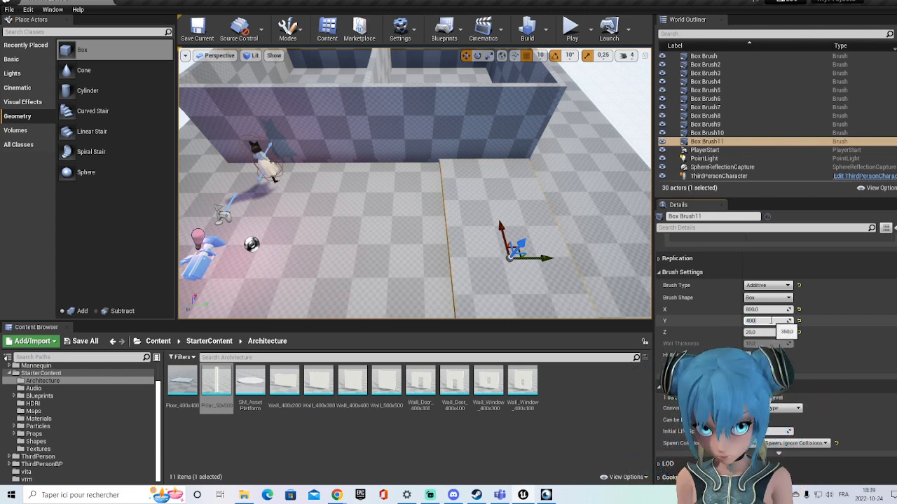
pyautogui.press('Return')
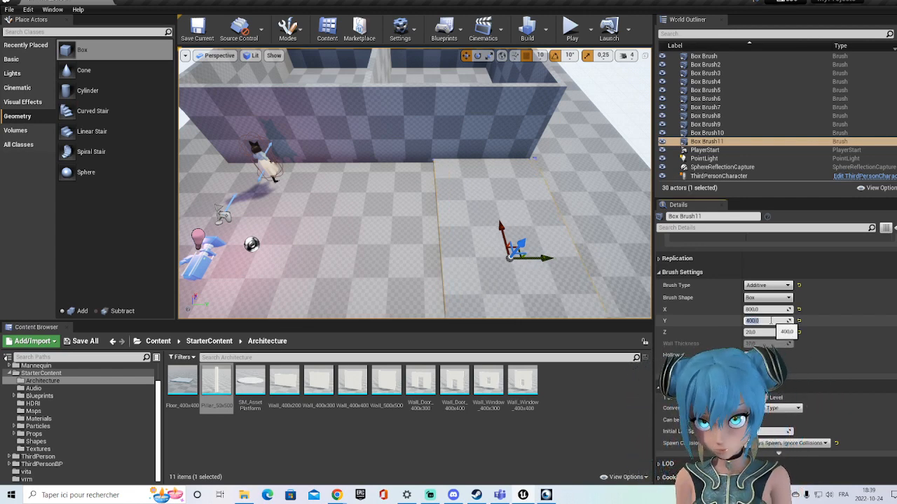
pyautogui.moveTo(546, 258); pyautogui.dragTo(536, 258)
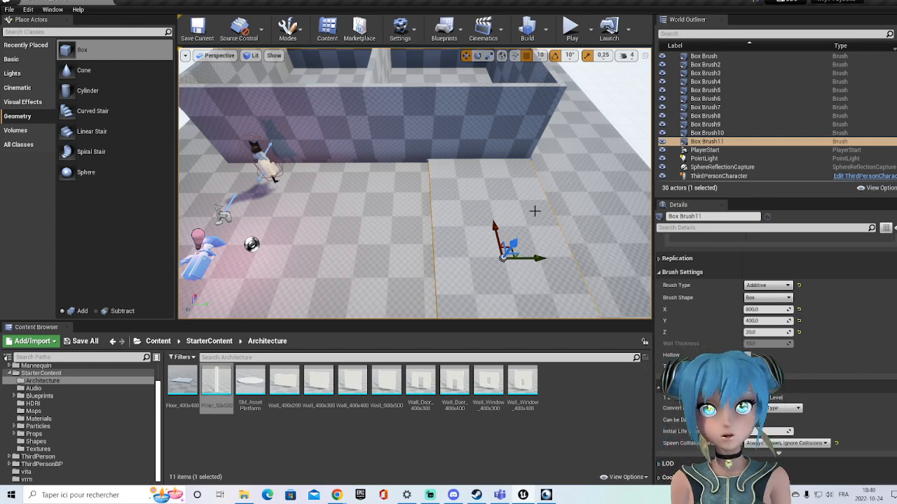
pyautogui.click(626, 121)
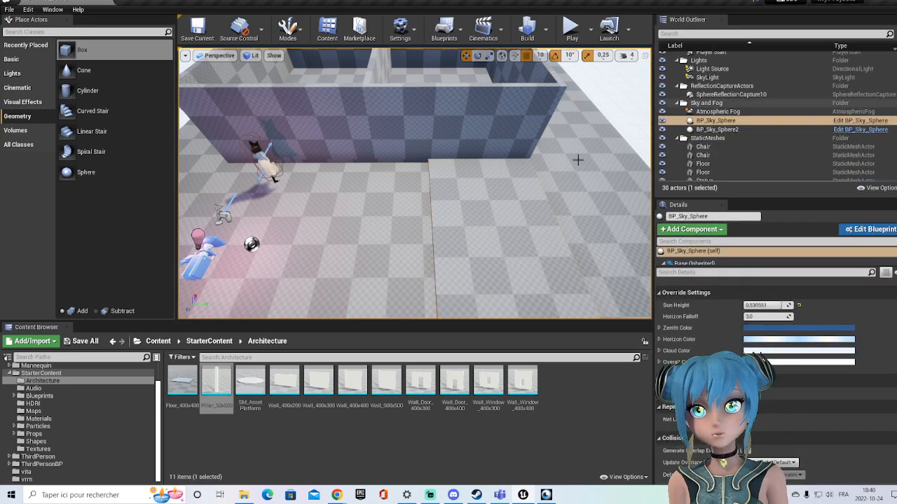
pyautogui.scroll(-5, 595, 167)
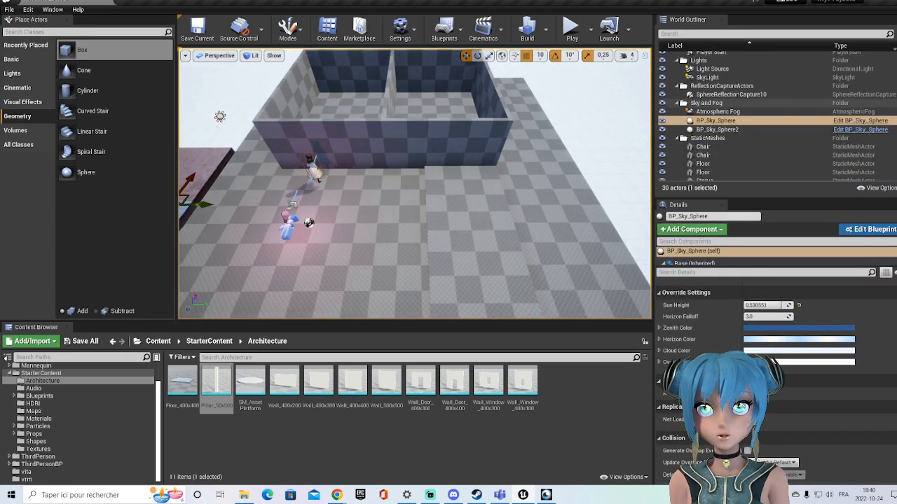
# - Duplicate the second room's outer side wall and move the copy forward along the X axis to the new floor's outer edge
pyautogui.click(498, 103)
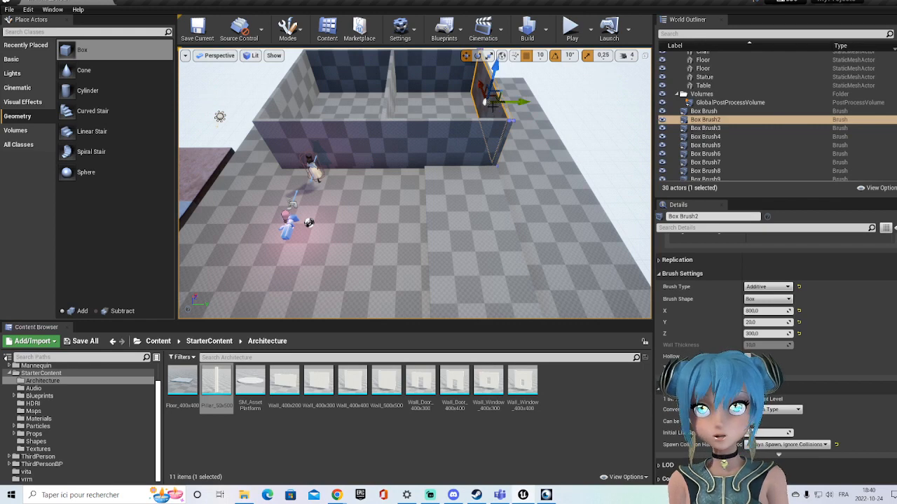
pyautogui.rightClick(495, 110)
pyautogui.moveTo(537, 309)
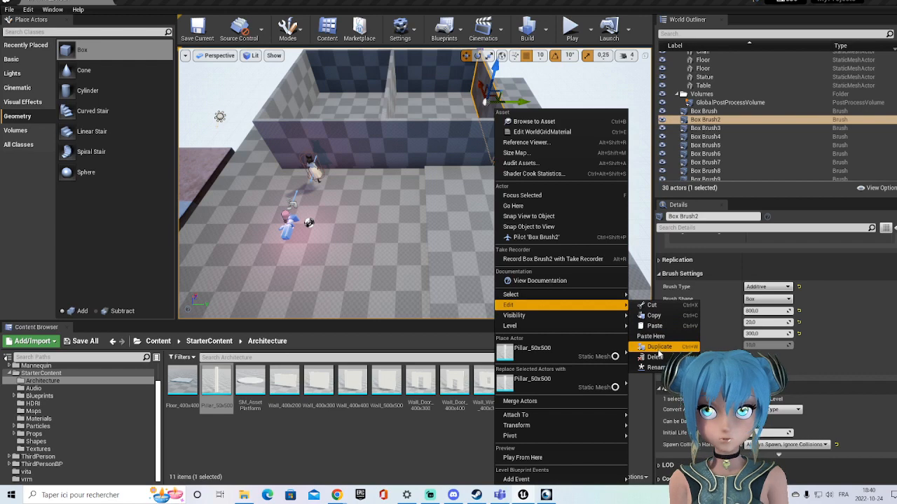
pyautogui.click(658, 348)
pyautogui.moveTo(483, 86); pyautogui.dragTo(499, 186)
# - Shift the duplicated side wall slightly inward along the Y axis to line up with the original outer wall, checking its alignment
pyautogui.press('Right')
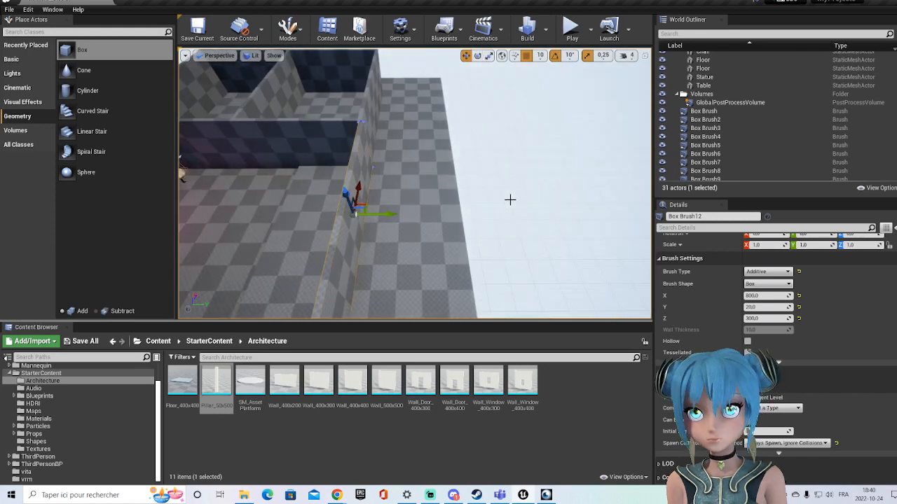
pyautogui.scroll(-5, 510, 199)
pyautogui.press('Left')
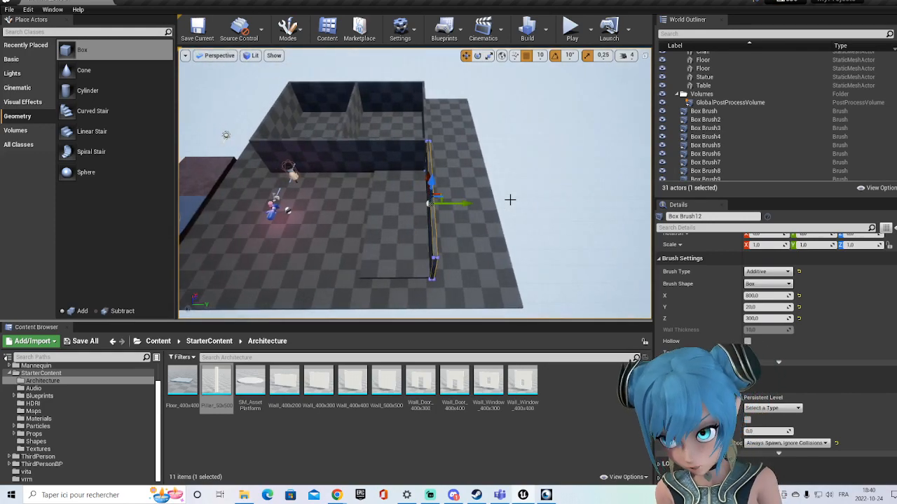
pyautogui.scroll(3, 510, 200)
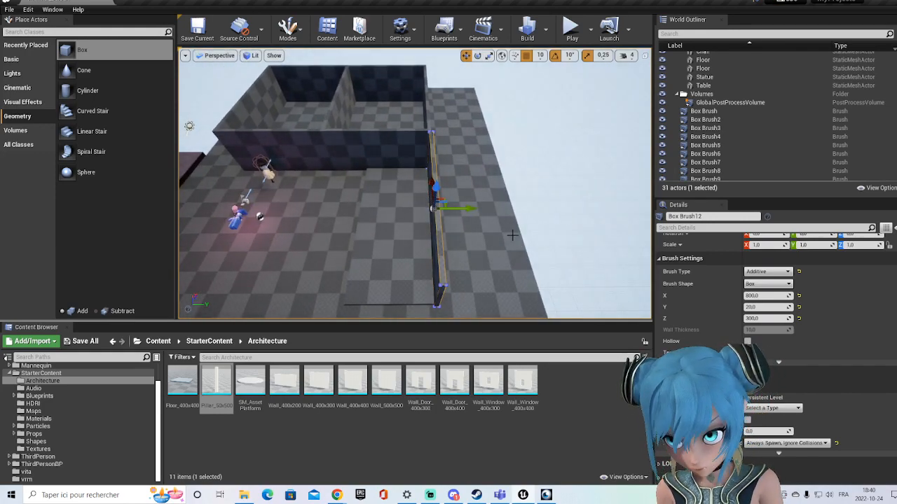
pyautogui.moveTo(458, 209); pyautogui.dragTo(453, 209)
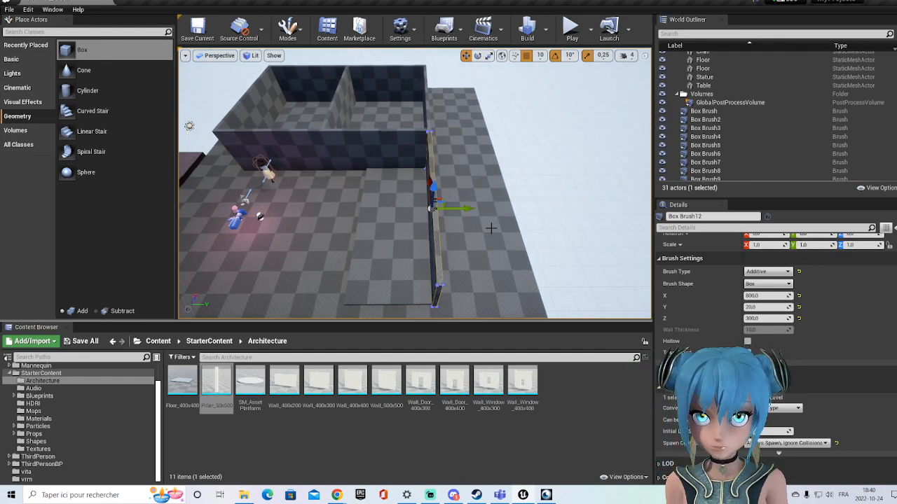
pyautogui.moveTo(552, 222)
pyautogui.mouseDown(button='right')
pyautogui.moveTo(563, 210)
pyautogui.moveTo(483, 224)
pyautogui.moveTo(491, 214)
pyautogui.moveTo(494, 221)
pyautogui.mouseUp(button='right')
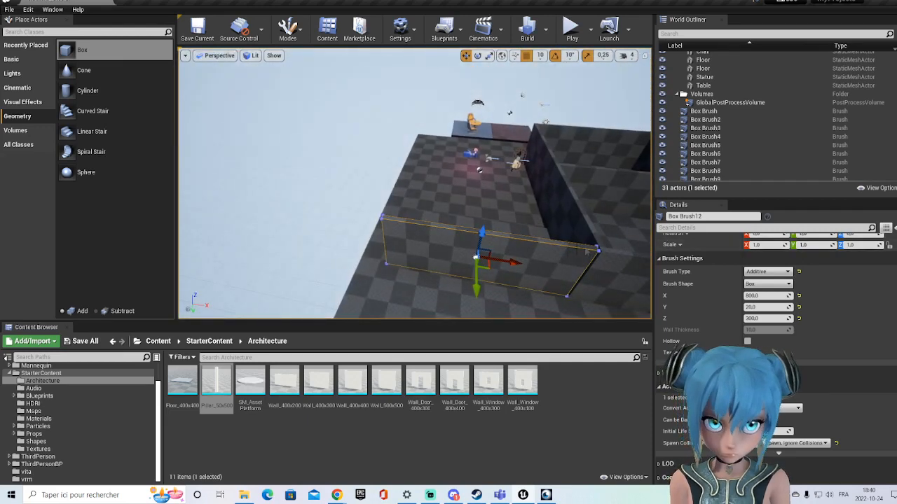
# - Nudge the duplicated side wall slightly along the X axis, deselect it, and check its alignment with the new floor
pyautogui.moveTo(506, 262); pyautogui.dragTo(511, 262)
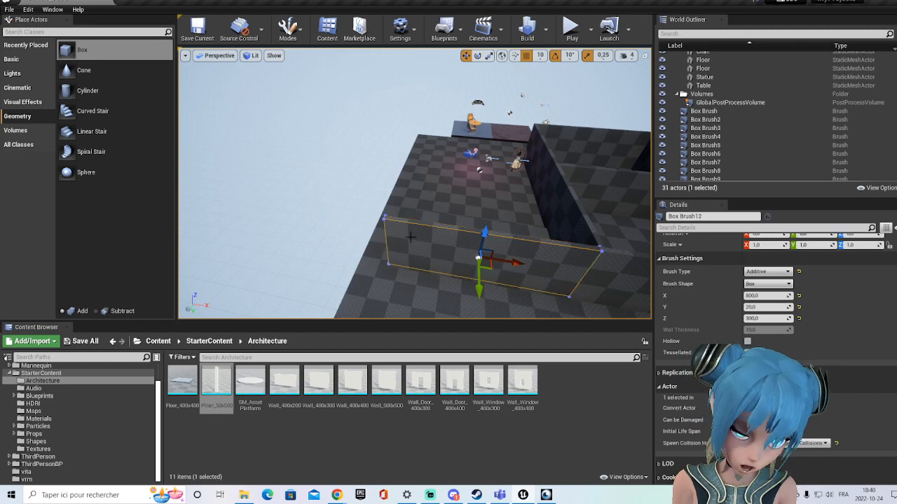
pyautogui.click(336, 203)
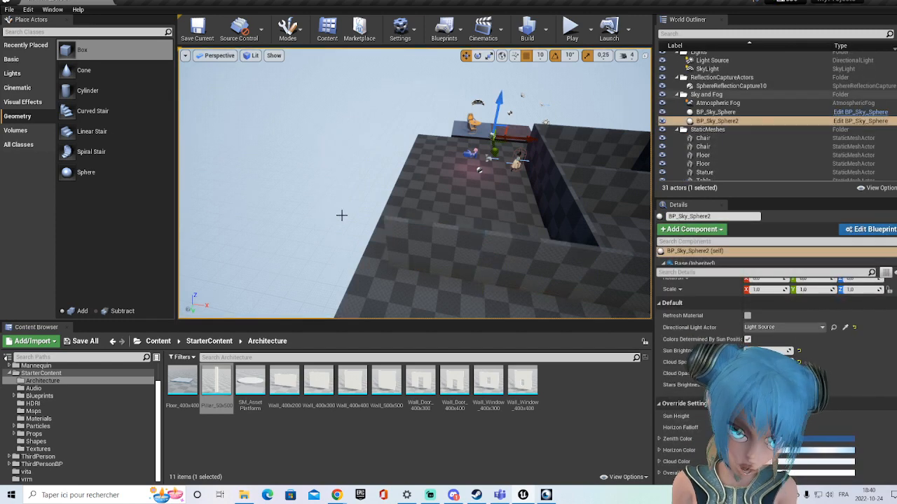
pyautogui.moveTo(336, 202); pyautogui.dragTo(299, 234, button='right')
pyautogui.scroll(4, 299, 234)
pyautogui.moveTo(474, 209); pyautogui.dragTo(445, 183, button='right')
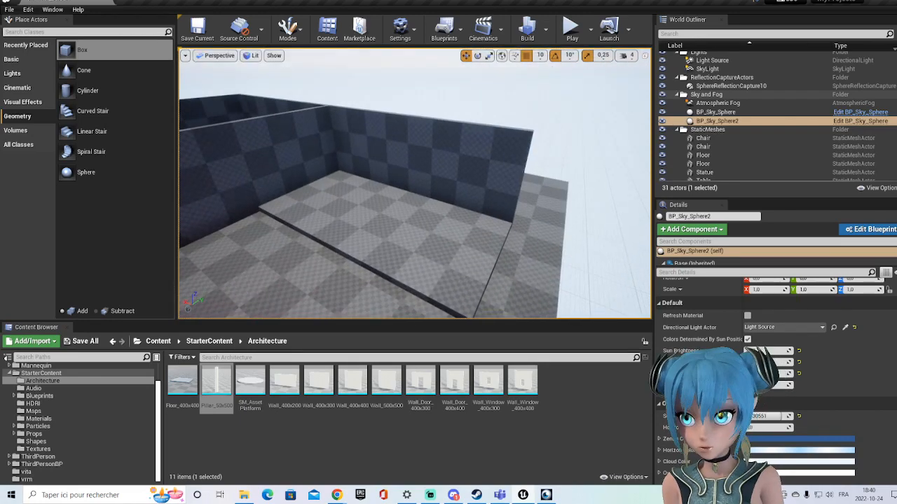
pyautogui.moveTo(603, 183); pyautogui.dragTo(606, 189, button='right')
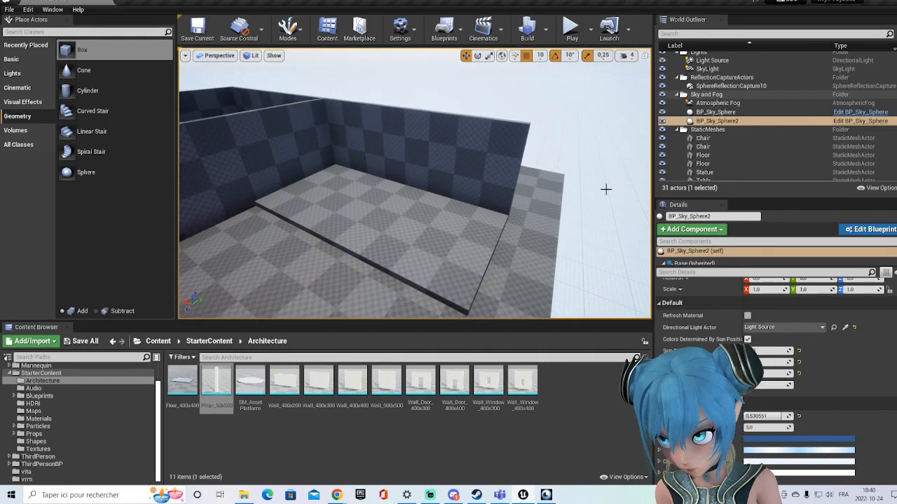
pyautogui.moveTo(612, 200); pyautogui.dragTo(595, 211, button='right')
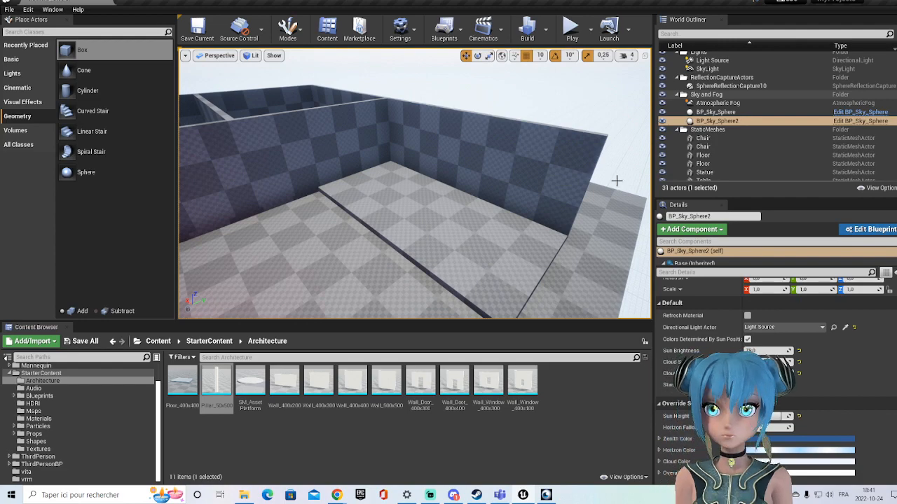
# - Set the X size of the large ground floor brush beneath the rooms to 10000
pyautogui.click(599, 277)
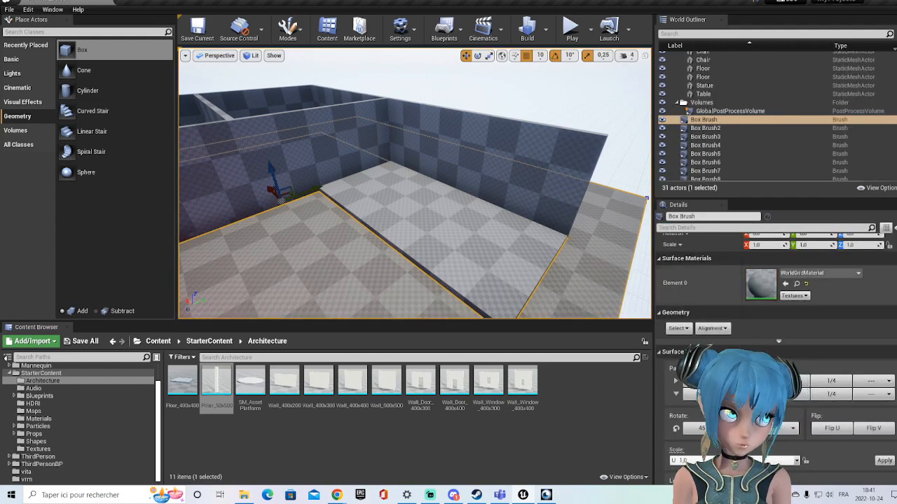
pyautogui.scroll(-3, 734, 287)
pyautogui.scroll(-5, 771, 315)
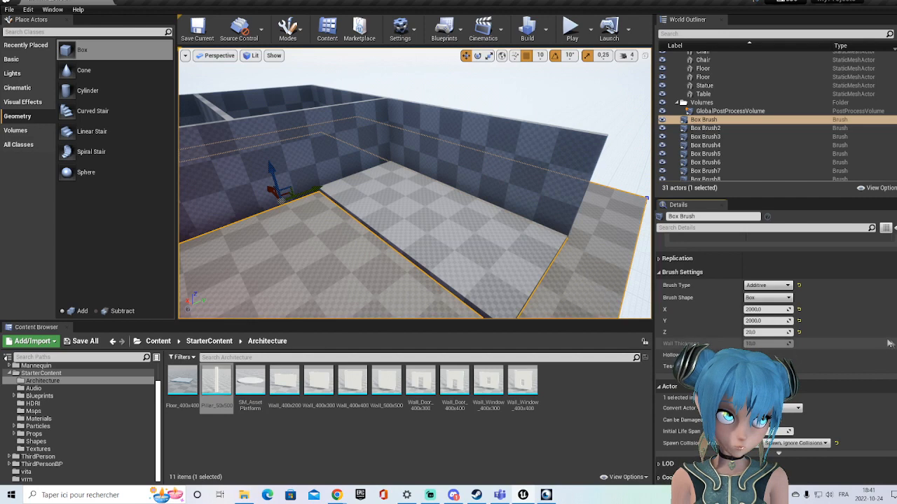
pyautogui.click(769, 311)
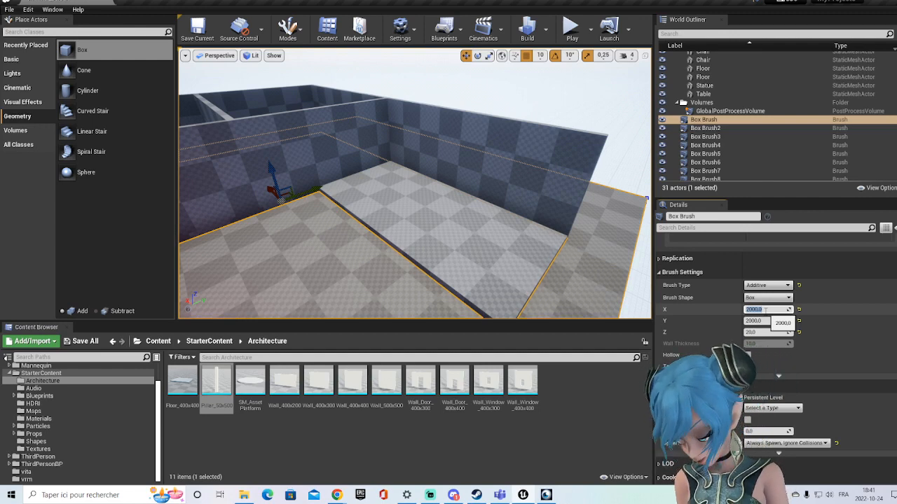
pyautogui.write('10')
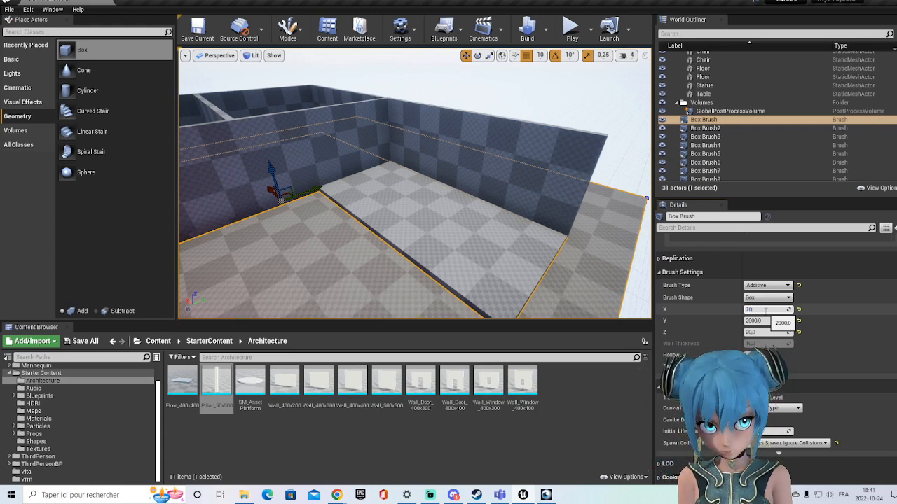
pyautogui.write('000')
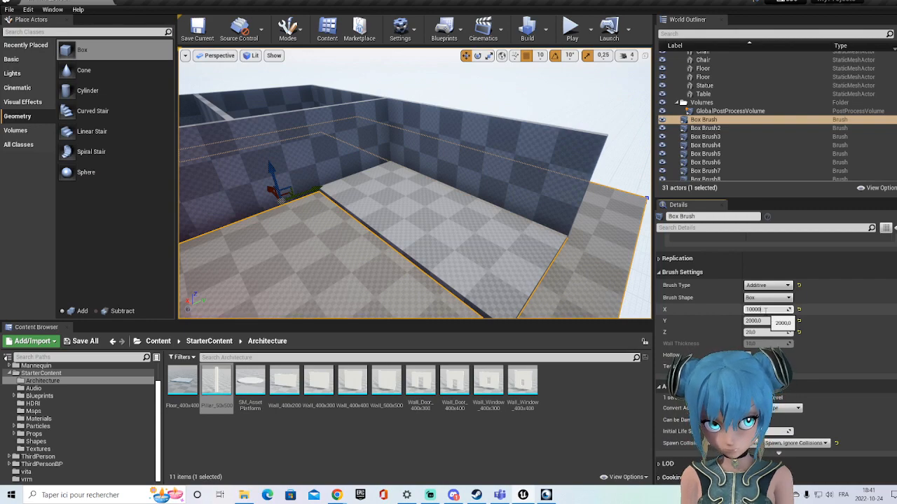
pyautogui.press('Return')
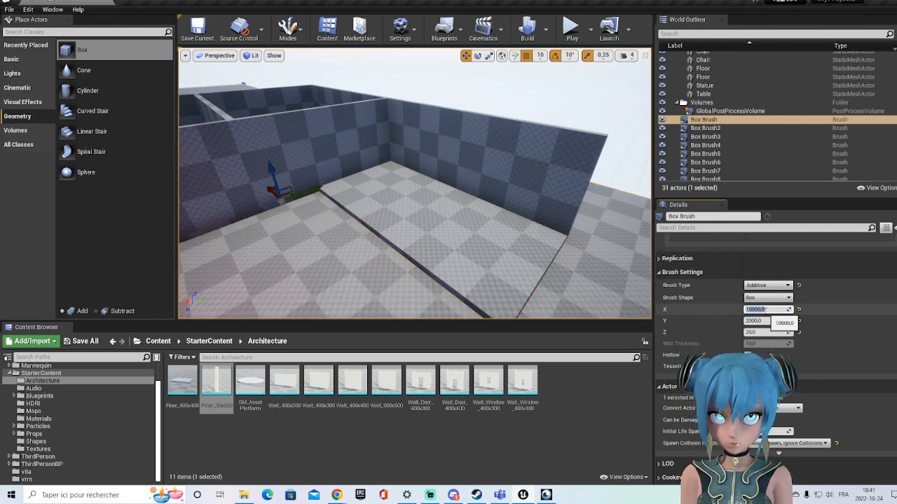
# - Set the large ground floor brush's Y size to 10000
pyautogui.scroll(-5, 535, 255)
pyautogui.scroll(-6, 556, 269)
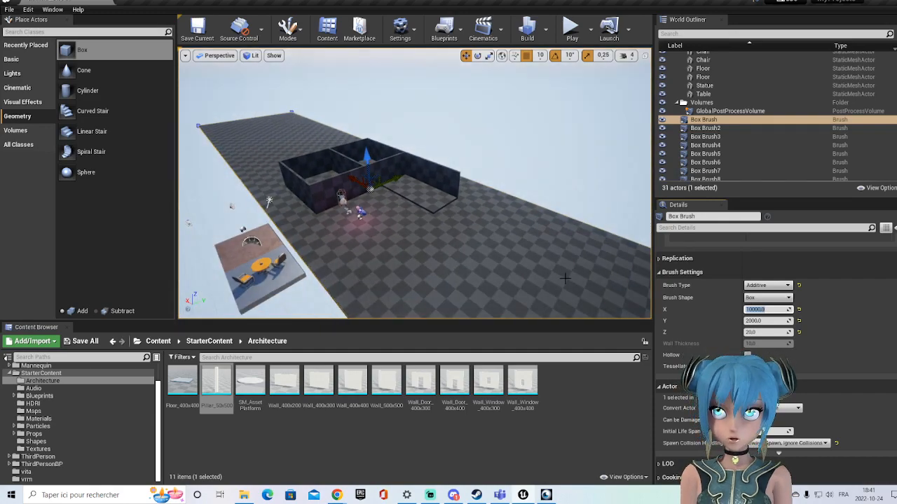
pyautogui.scroll(-5, 564, 279)
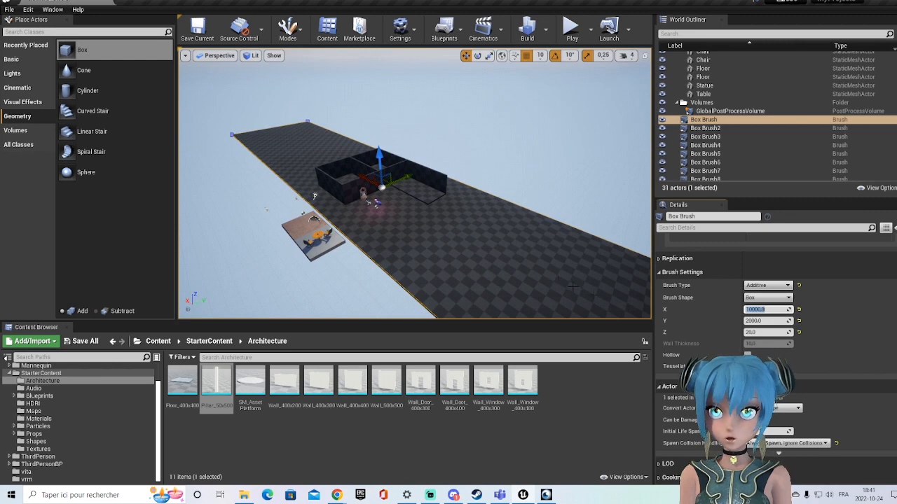
pyautogui.click(773, 324)
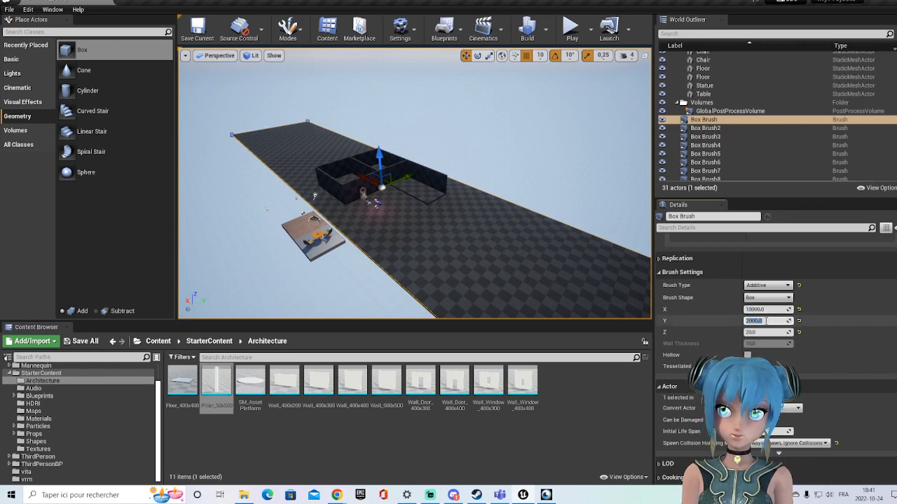
pyautogui.write('10')
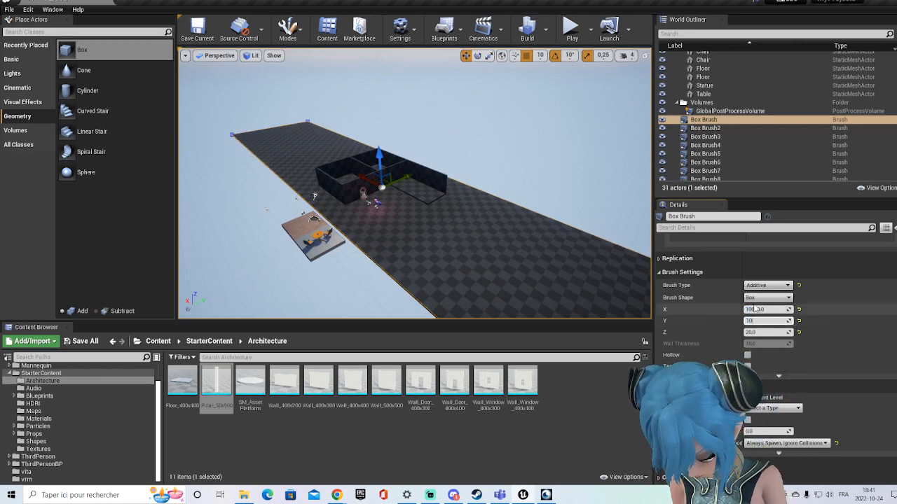
pyautogui.write('000')
pyautogui.press('Return')
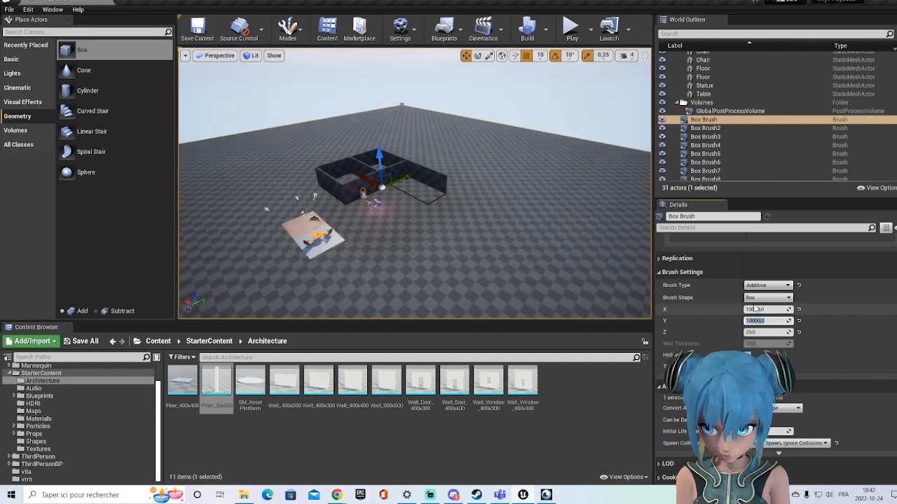
# - Examine the enlarged ground floor and the open third area in front of the second room from several angles
pyautogui.moveTo(496, 208); pyautogui.dragTo(421, 175, button='right')
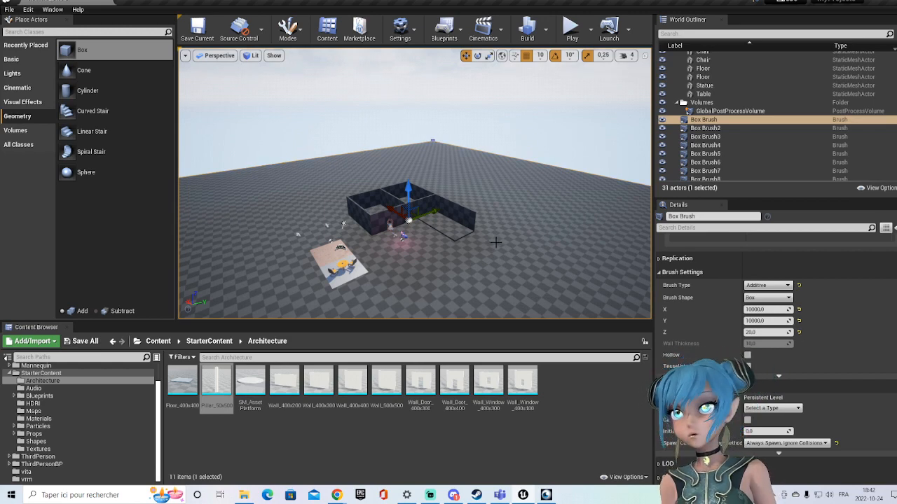
pyautogui.moveTo(471, 272)
pyautogui.mouseDown(button='right')
pyautogui.moveTo(642, 254)
pyautogui.moveTo(532, 261)
pyautogui.moveTo(473, 276)
pyautogui.mouseUp(button='right')
pyautogui.press('s')
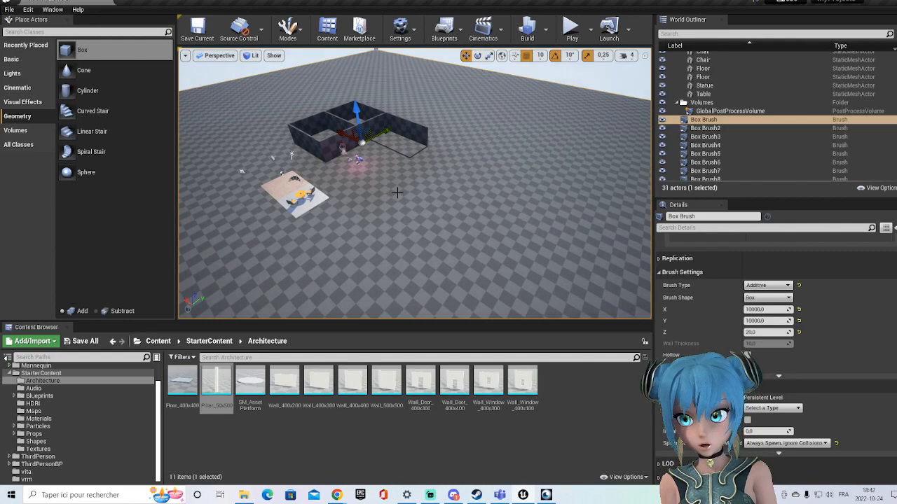
pyautogui.scroll(3, 366, 158)
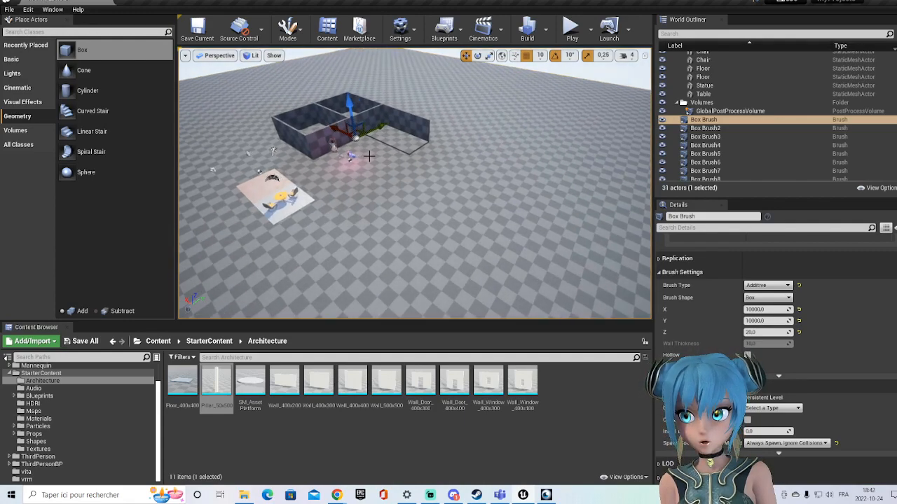
pyautogui.scroll(2, 370, 156)
pyautogui.moveTo(359, 188); pyautogui.dragTo(359, 126, button='right')
pyautogui.scroll(5, 360, 188)
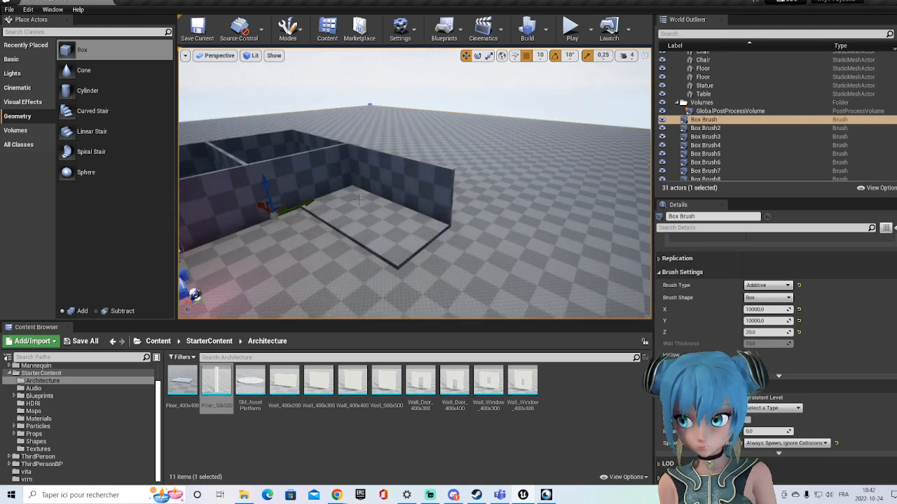
pyautogui.moveTo(359, 200); pyautogui.dragTo(269, 188, button='right')
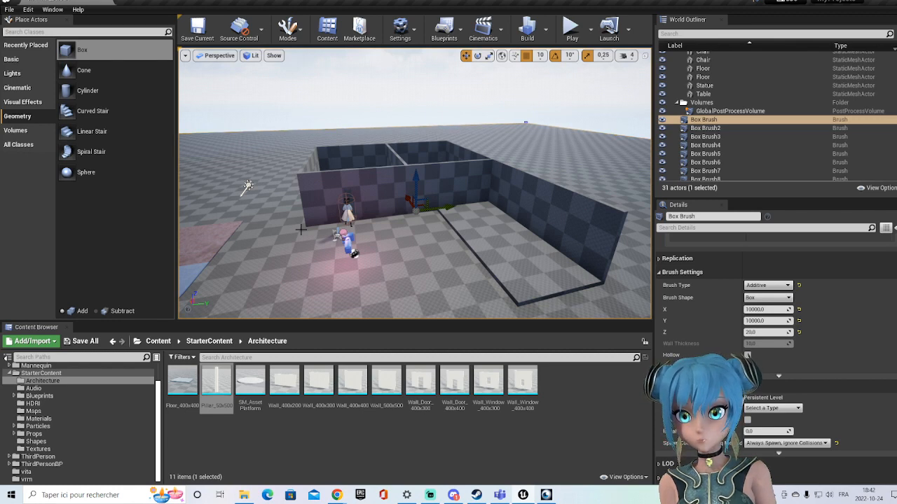
pyautogui.moveTo(356, 232); pyautogui.dragTo(459, 217, button='right')
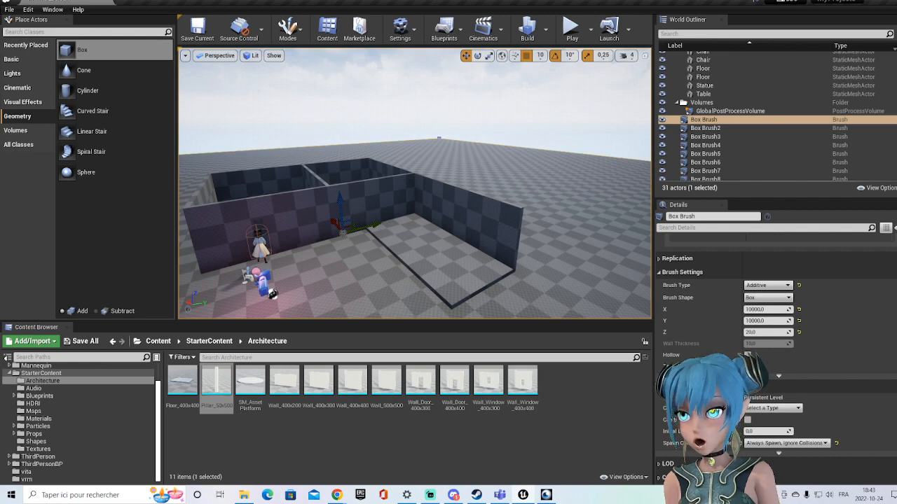
# - Duplicate the second room's front wall and move the copy along the X axis to the far end of the third area's floor
pyautogui.click(367, 194)
pyautogui.rightClick(354, 199)
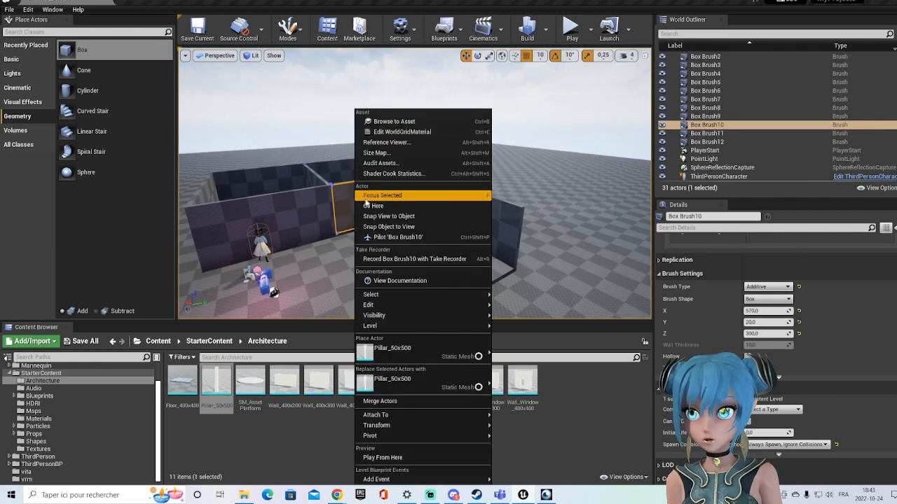
pyautogui.moveTo(404, 308)
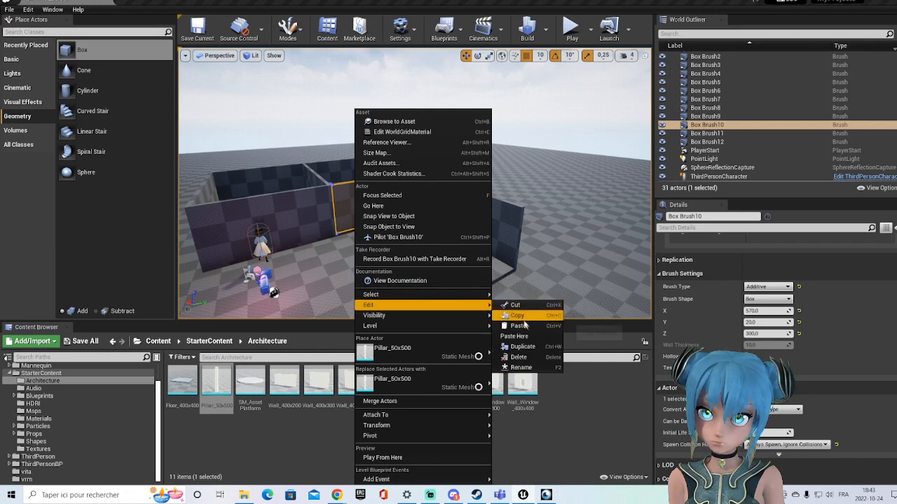
pyautogui.click(522, 346)
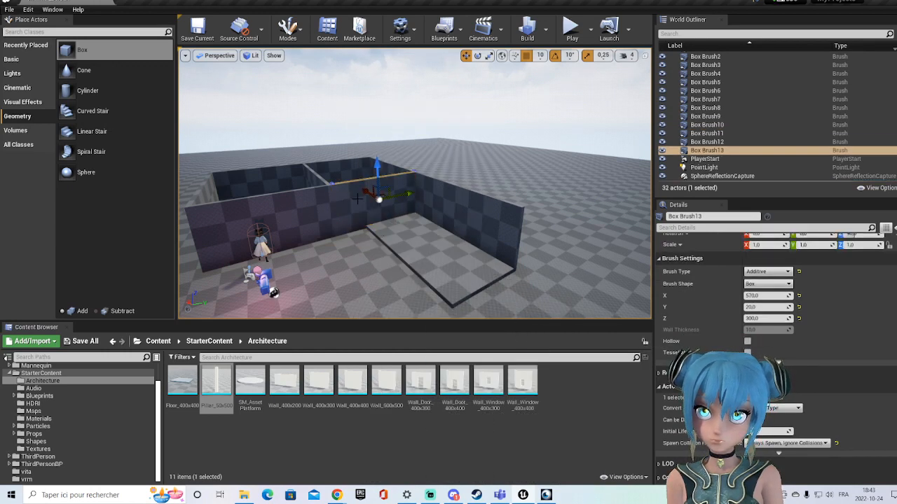
pyautogui.moveTo(358, 199)
pyautogui.mouseDown()
pyautogui.moveTo(392, 226)
pyautogui.moveTo(428, 237)
pyautogui.moveTo(441, 263)
pyautogui.mouseUp()
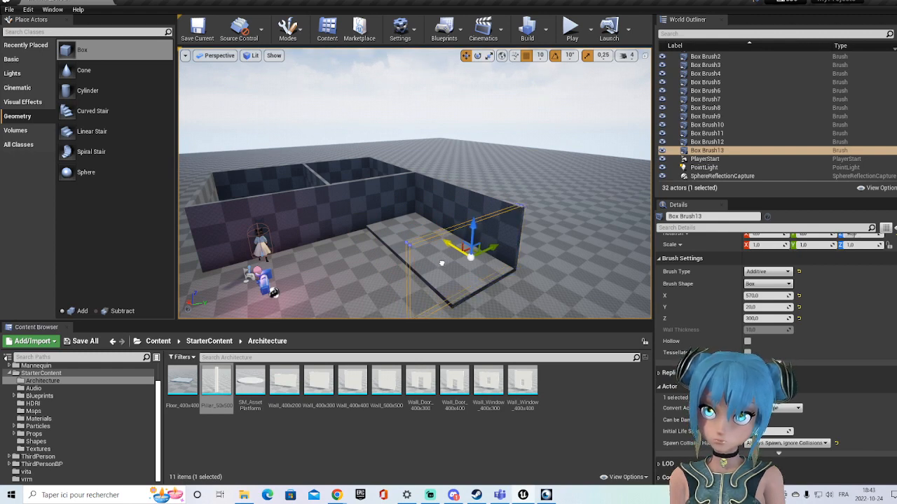
pyautogui.moveTo(442, 264); pyautogui.dragTo(443, 265)
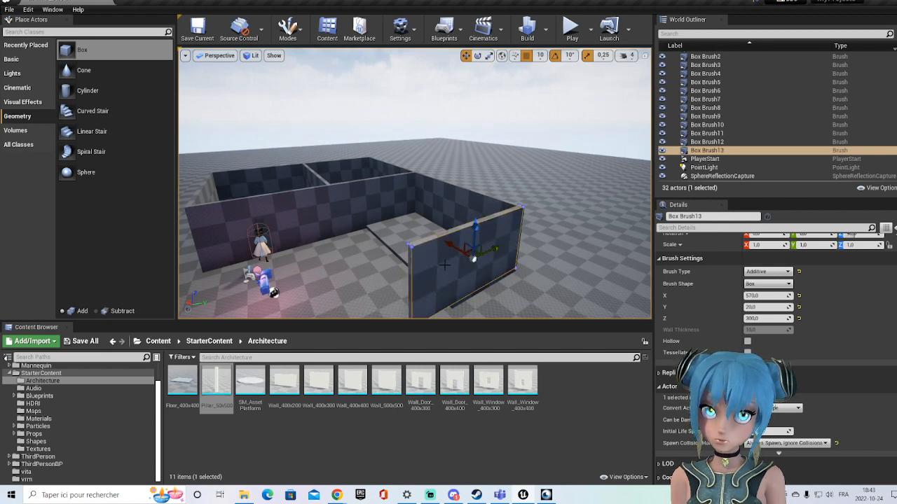
# - Check the third area's floor dimensions, shorten the duplicated end wall to match the floor's width, and deselect the wall
pyautogui.click(400, 242)
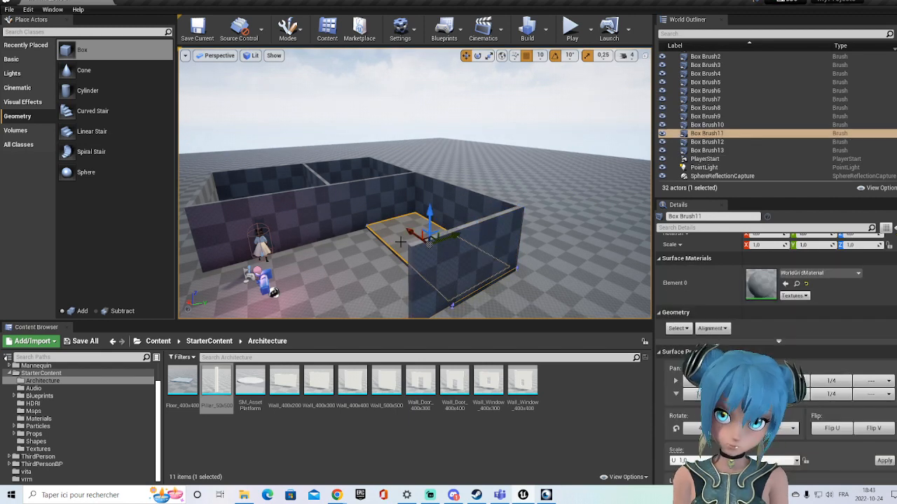
pyautogui.scroll(-4, 783, 296)
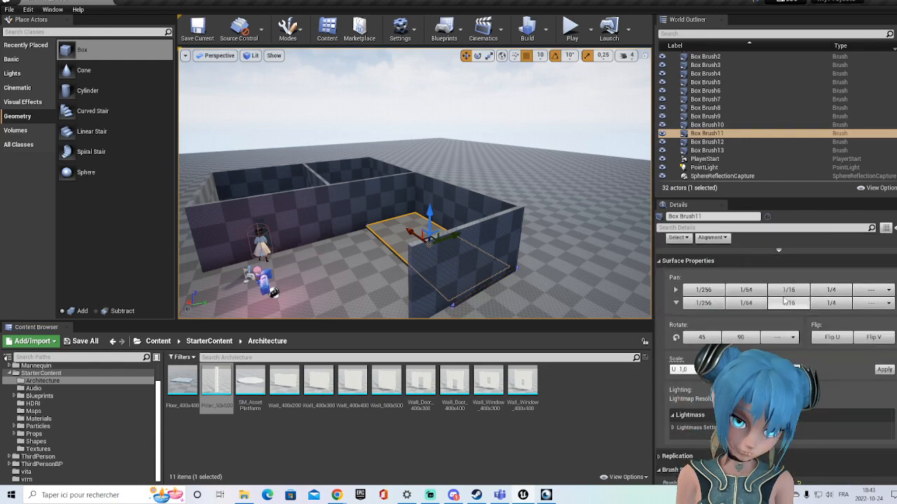
pyautogui.scroll(-8, 783, 296)
pyautogui.scroll(12, 785, 299)
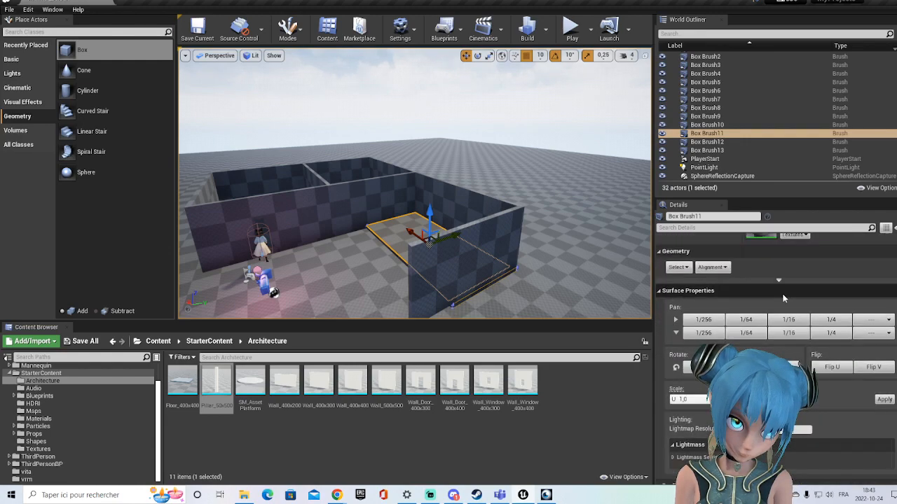
pyautogui.scroll(-7, 782, 298)
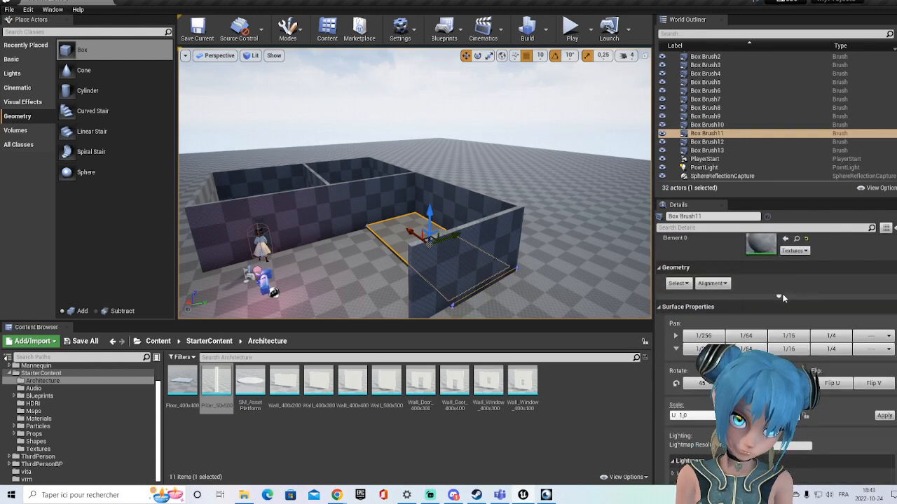
pyautogui.scroll(-2, 784, 299)
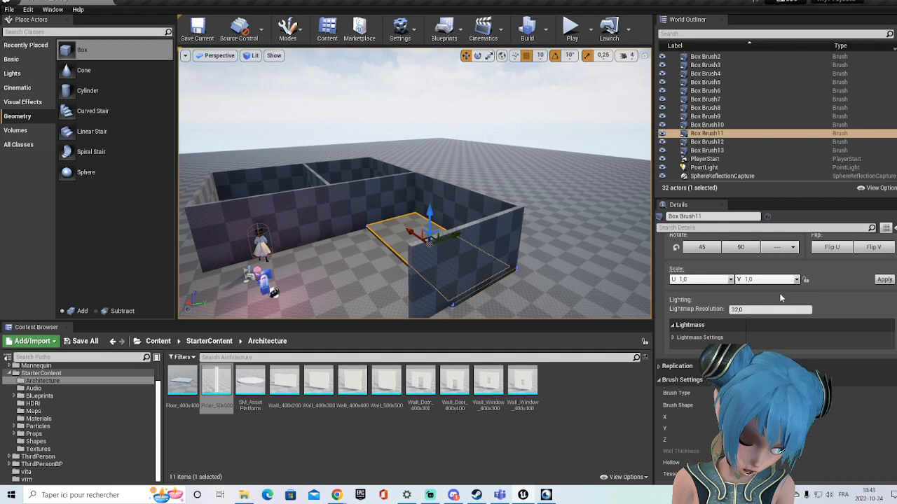
pyautogui.click(430, 242)
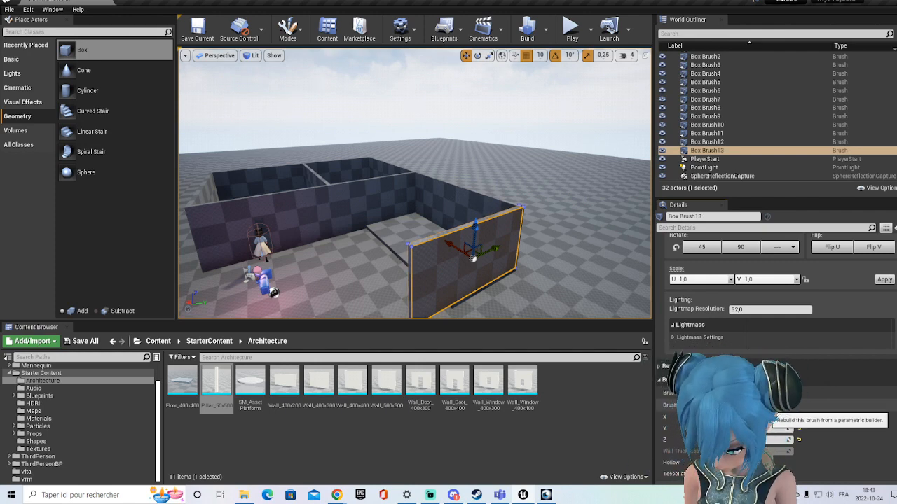
pyautogui.press('Return')
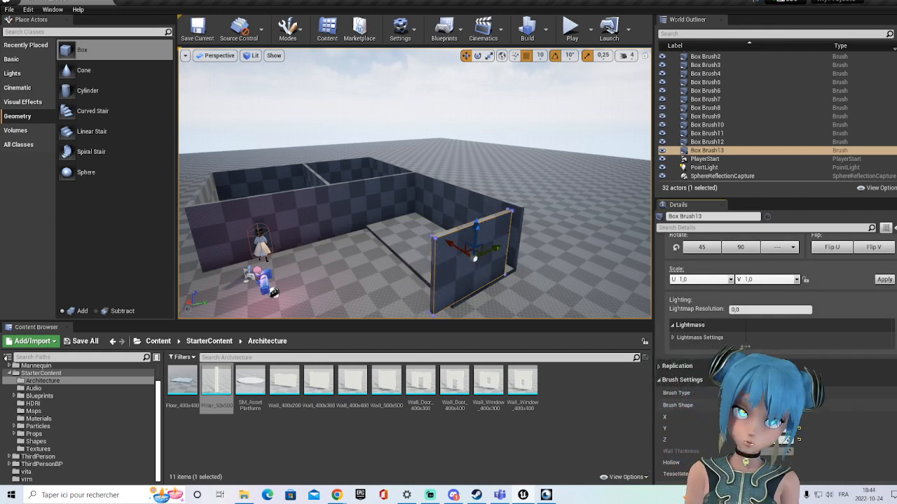
pyautogui.click(609, 132)
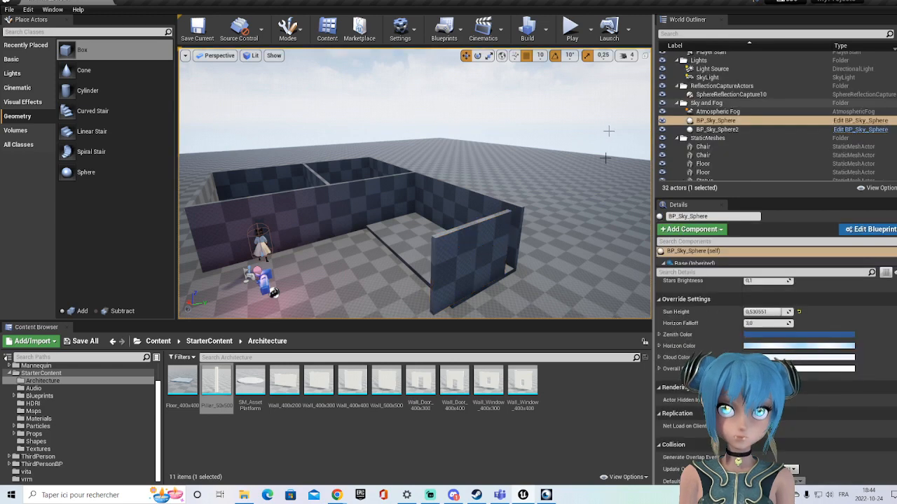
# - Shift the third area's end wall along the Y axis and adjust its size until it lines up with the floor and side wall
pyautogui.click(486, 272)
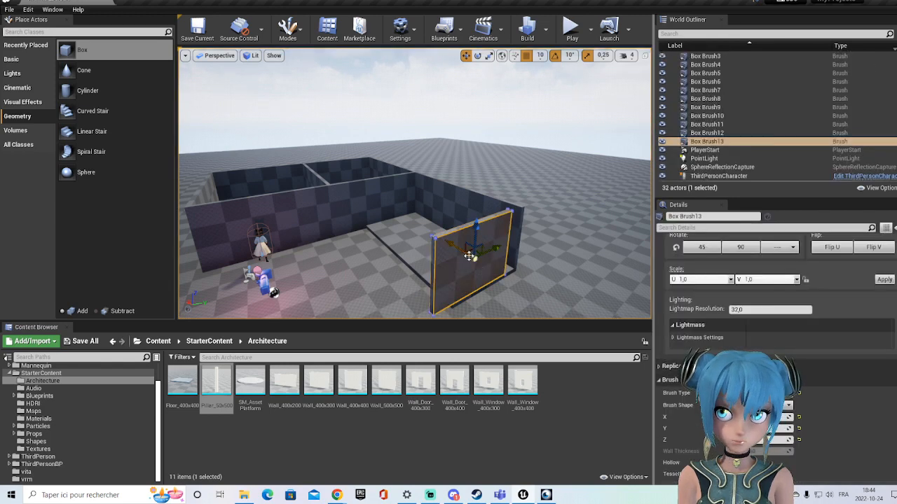
pyautogui.moveTo(488, 251); pyautogui.dragTo(498, 248)
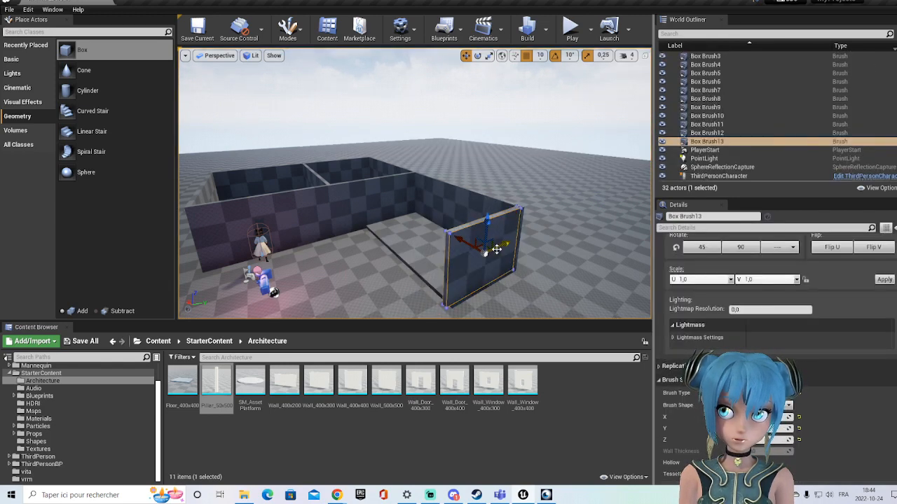
pyautogui.moveTo(571, 274); pyautogui.dragTo(562, 276, button='right')
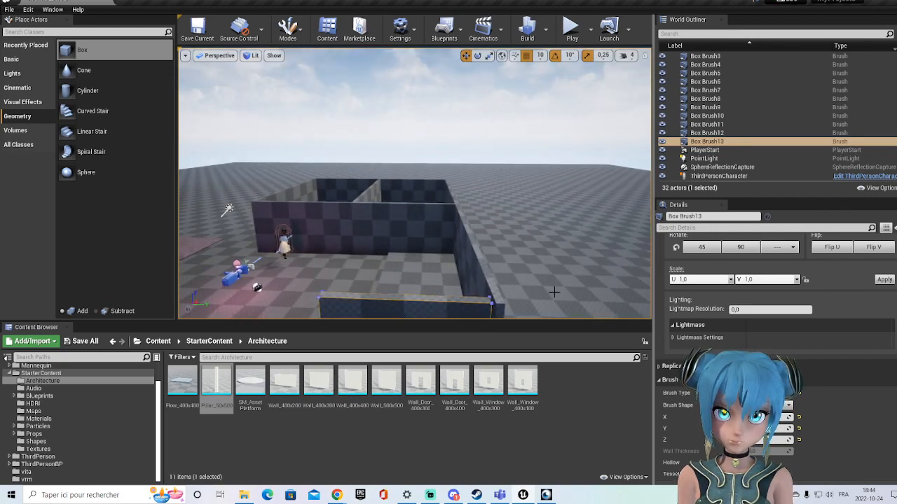
pyautogui.moveTo(555, 294); pyautogui.dragTo(554, 288, button='right')
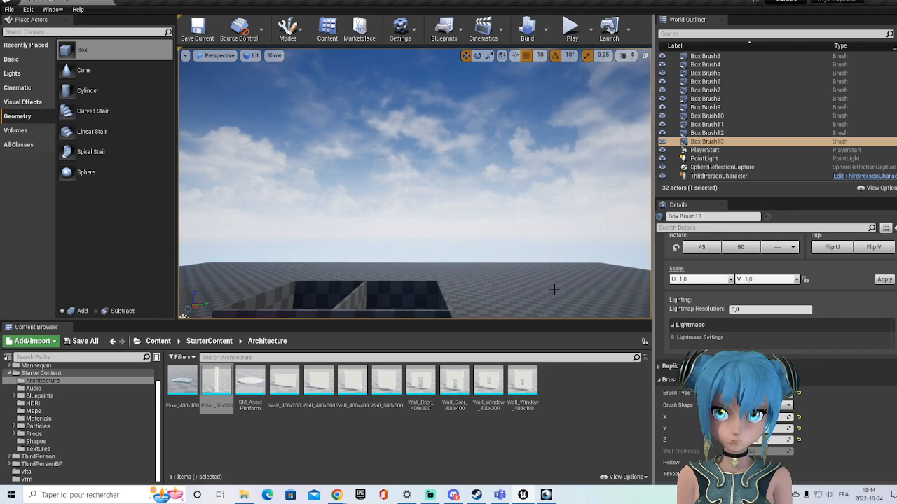
pyautogui.scroll(-2, 517, 283)
pyautogui.moveTo(526, 305); pyautogui.dragTo(526, 319, button='right')
pyautogui.moveTo(558, 236); pyautogui.dragTo(551, 257, button='right')
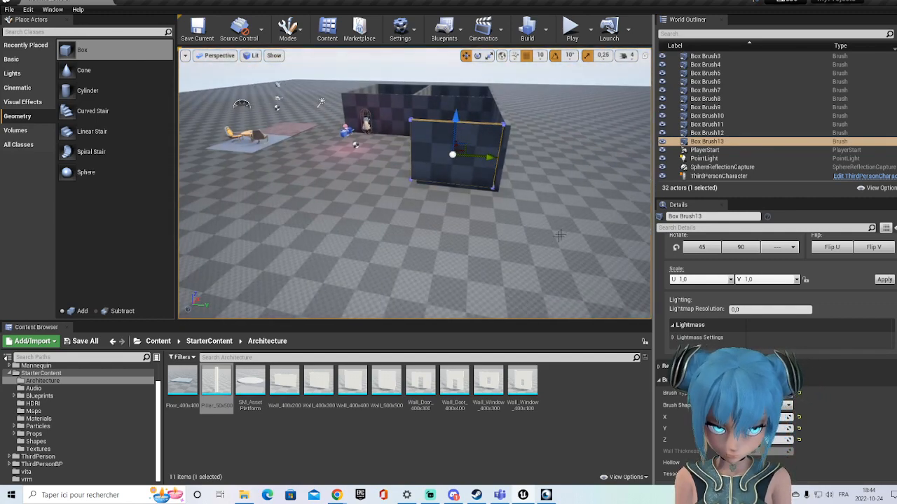
pyautogui.scroll(2, 574, 210)
pyautogui.moveTo(598, 220); pyautogui.dragTo(586, 257, button='right')
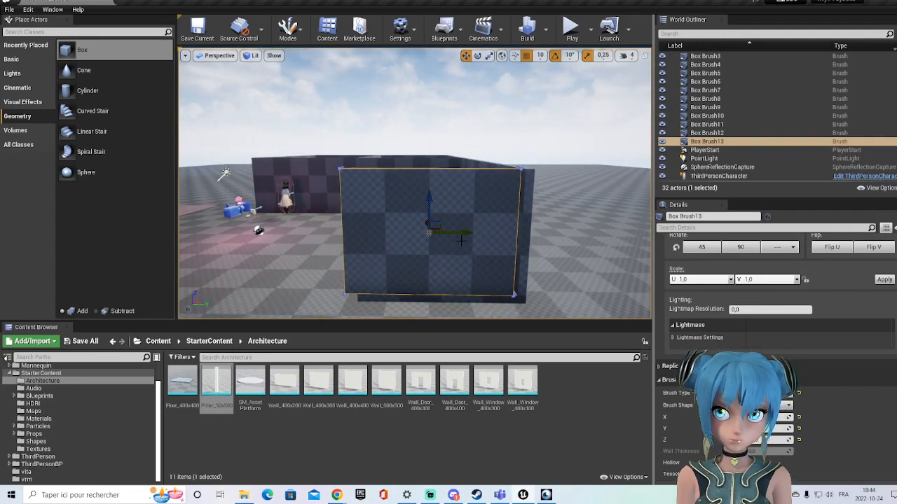
pyautogui.moveTo(455, 234); pyautogui.dragTo(463, 239)
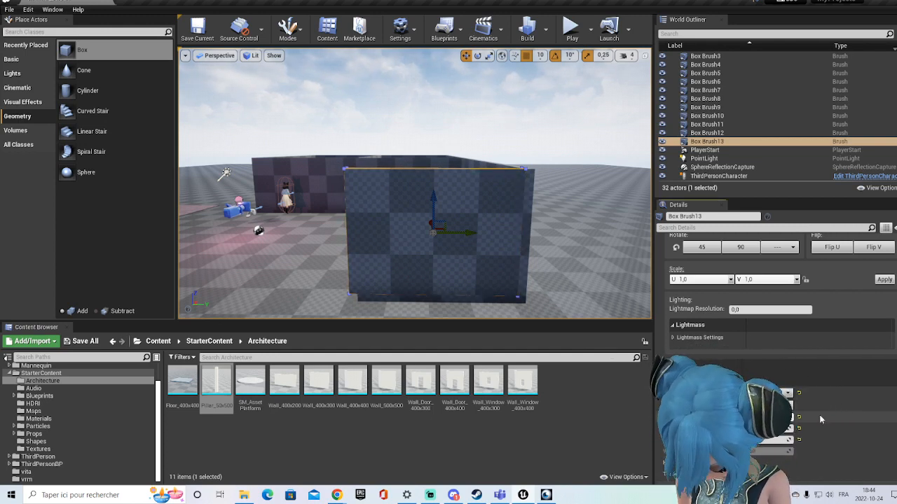
pyautogui.press('Return')
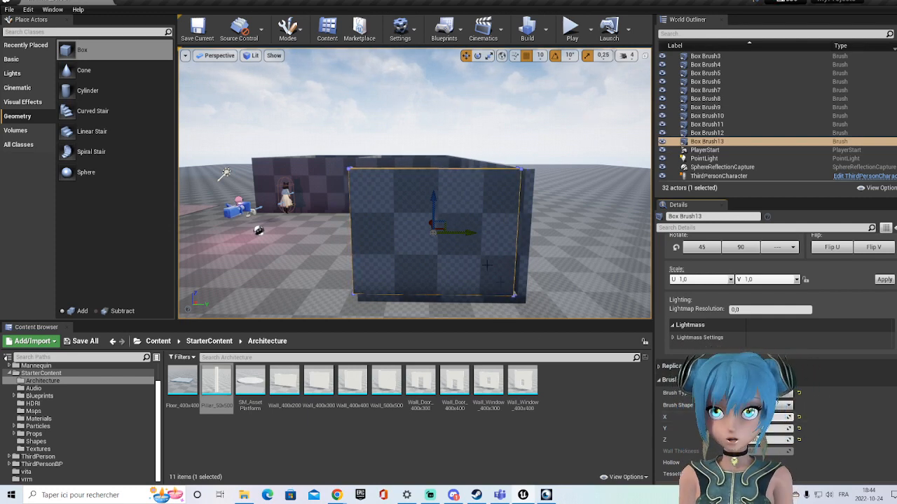
pyautogui.moveTo(456, 234); pyautogui.dragTo(460, 234)
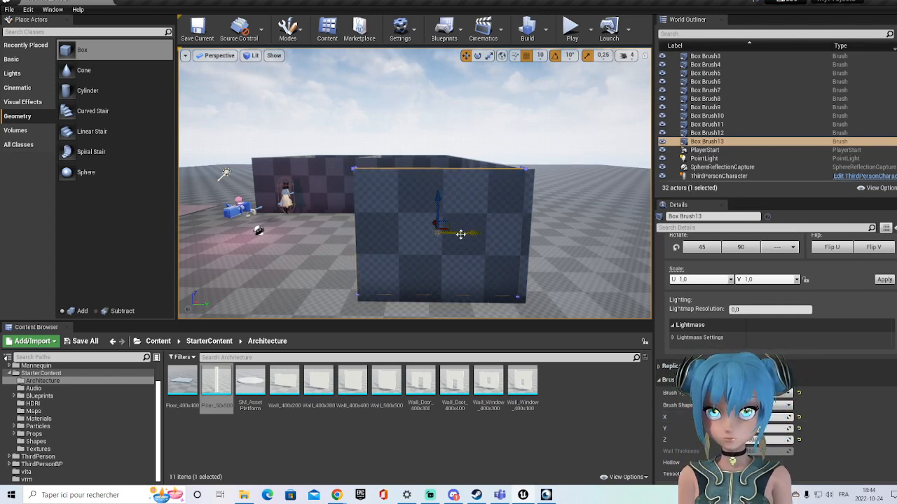
pyautogui.click(294, 222)
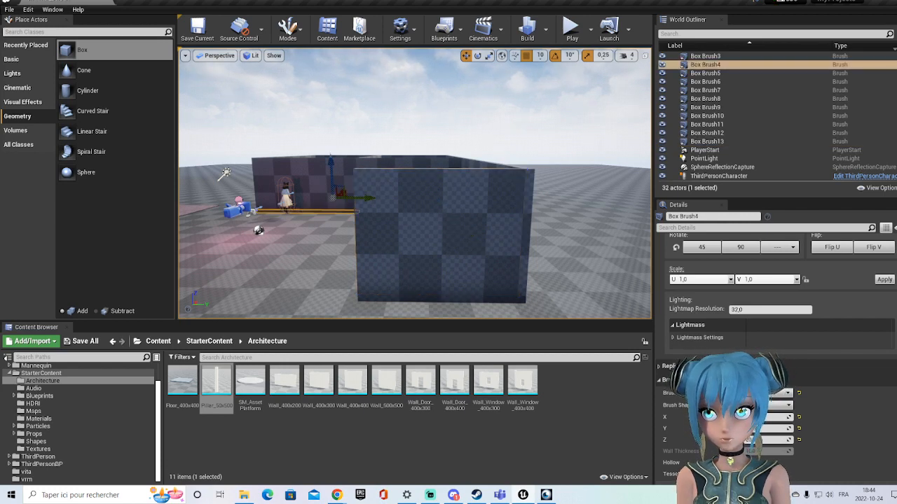
# - Examine the table and chairs area and the space in front of the rooms from several angles
pyautogui.moveTo(311, 287); pyautogui.dragTo(311, 175, button='right')
pyautogui.moveTo(313, 296); pyautogui.dragTo(503, 179, button='right')
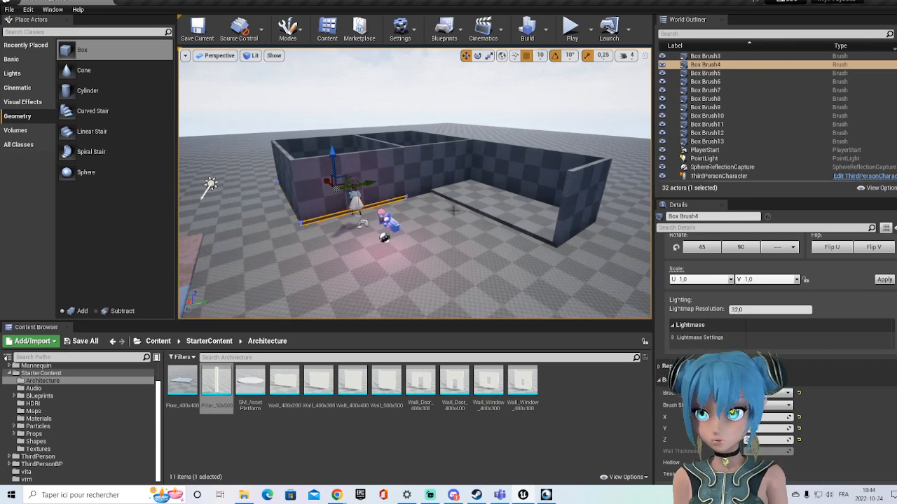
pyautogui.moveTo(393, 251); pyautogui.dragTo(360, 242, button='right')
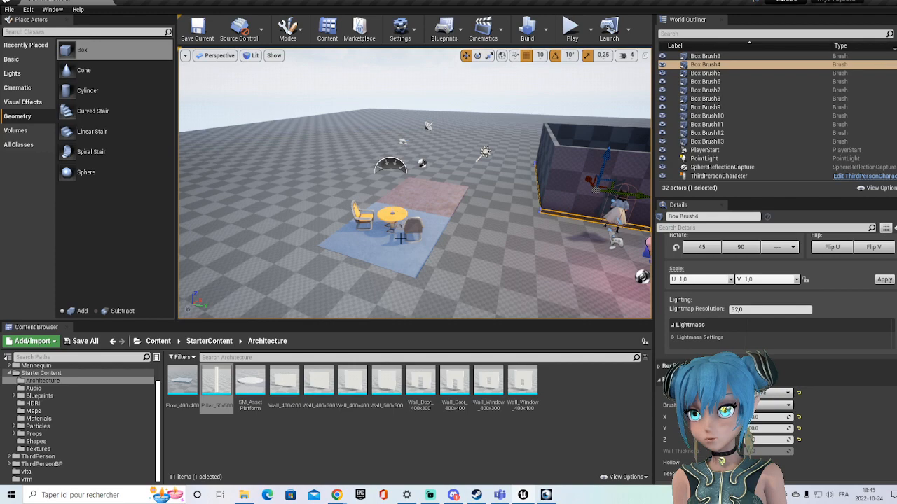
pyautogui.moveTo(407, 240); pyautogui.dragTo(406, 275, button='right')
pyautogui.scroll(6, 406, 235)
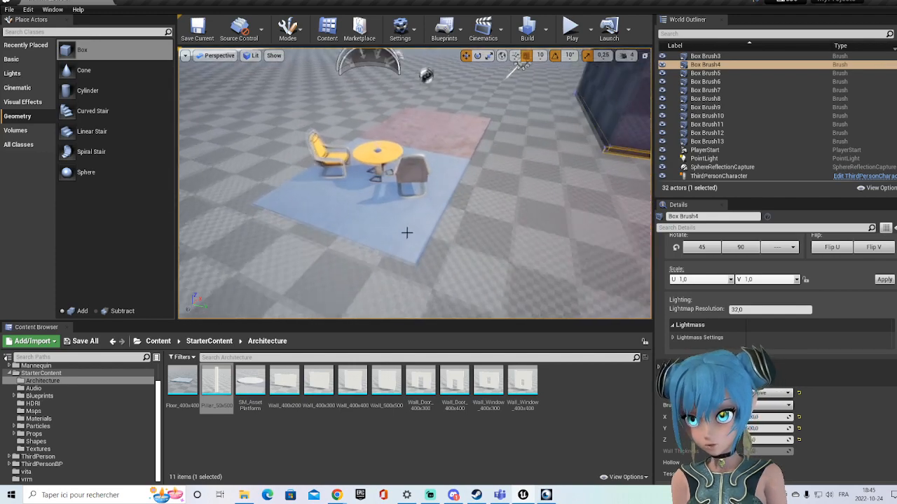
pyautogui.moveTo(409, 231); pyautogui.dragTo(360, 201, button='right')
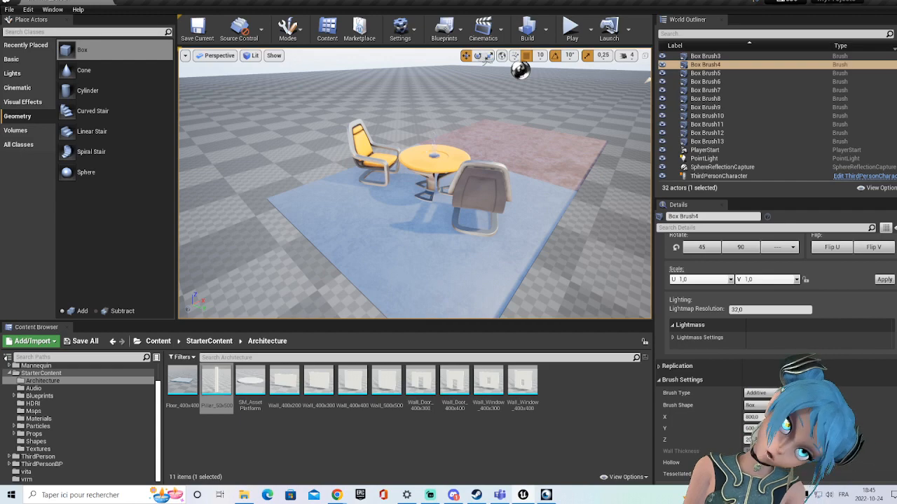
pyautogui.moveTo(361, 201); pyautogui.dragTo(434, 190, button='right')
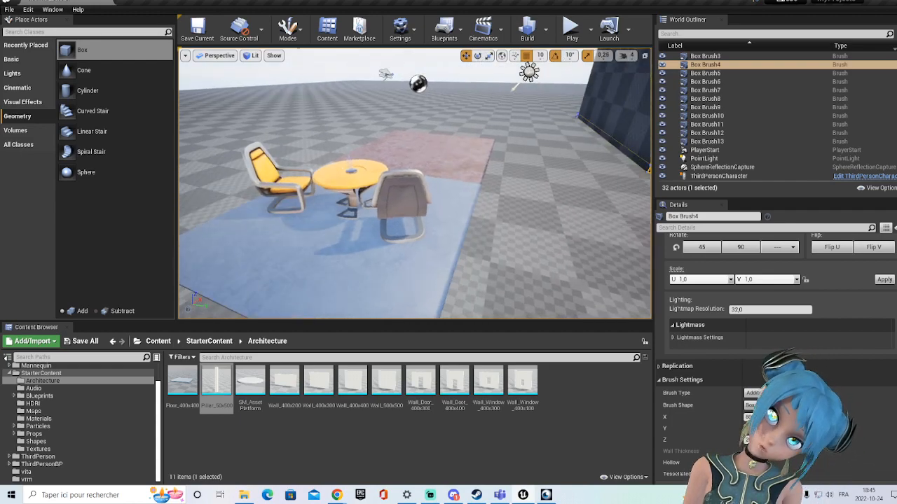
pyautogui.moveTo(410, 230); pyautogui.dragTo(606, 193, button='right')
pyautogui.scroll(3, 410, 248)
pyautogui.moveTo(410, 248); pyautogui.dragTo(210, 322, button='right')
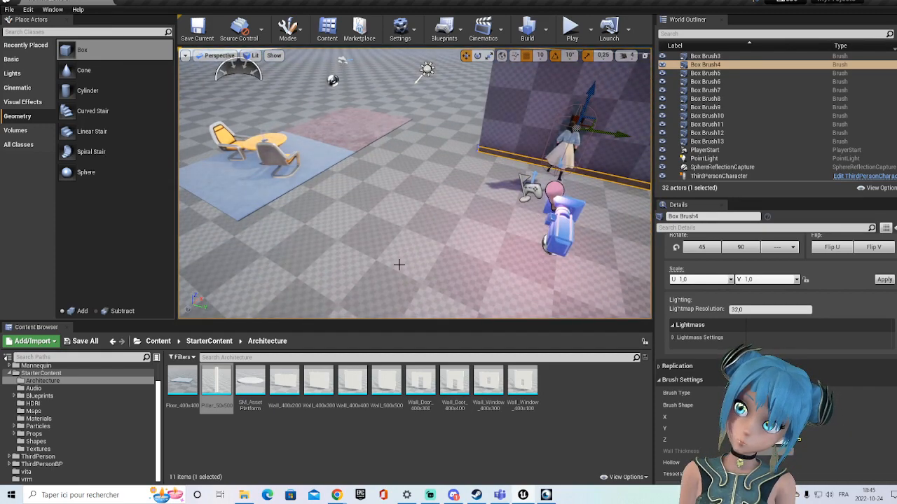
# - Duplicate the third area's long side wall and move the copy along the Y axis to the open edge of the floor
pyautogui.moveTo(399, 232); pyautogui.dragTo(624, 207, button='right')
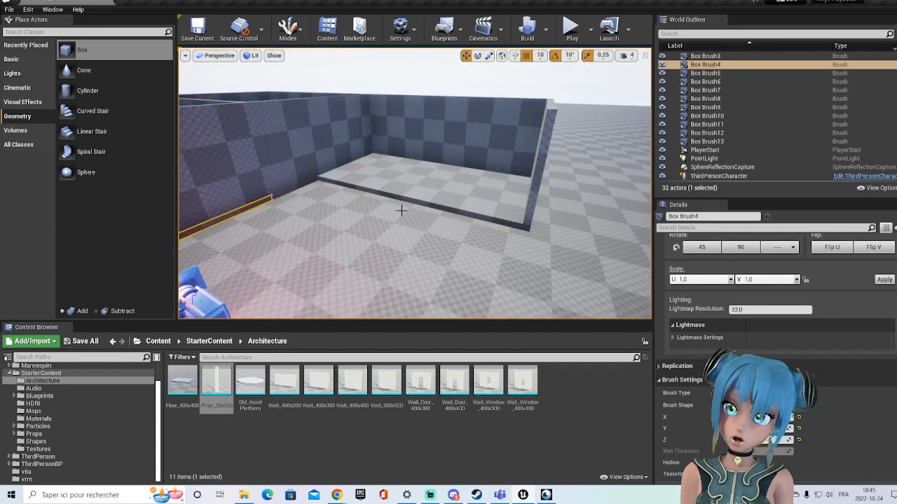
pyautogui.click(457, 130)
pyautogui.rightClick(468, 133)
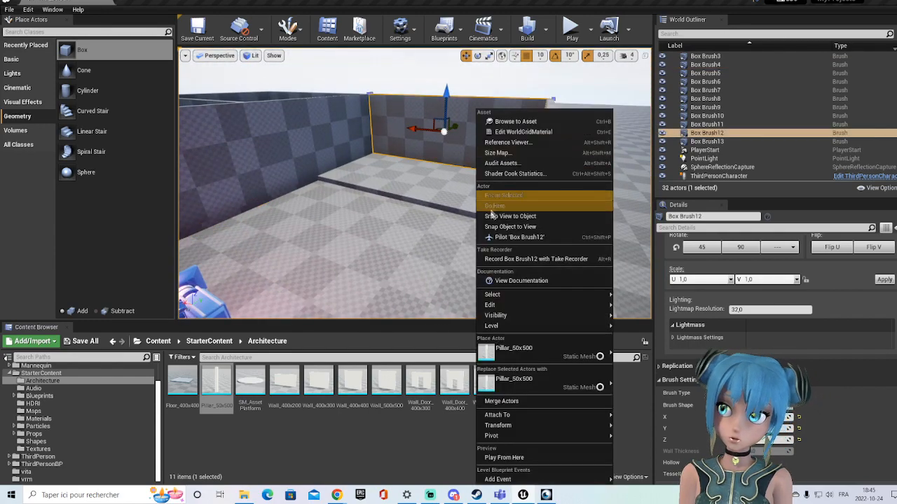
pyautogui.moveTo(494, 308)
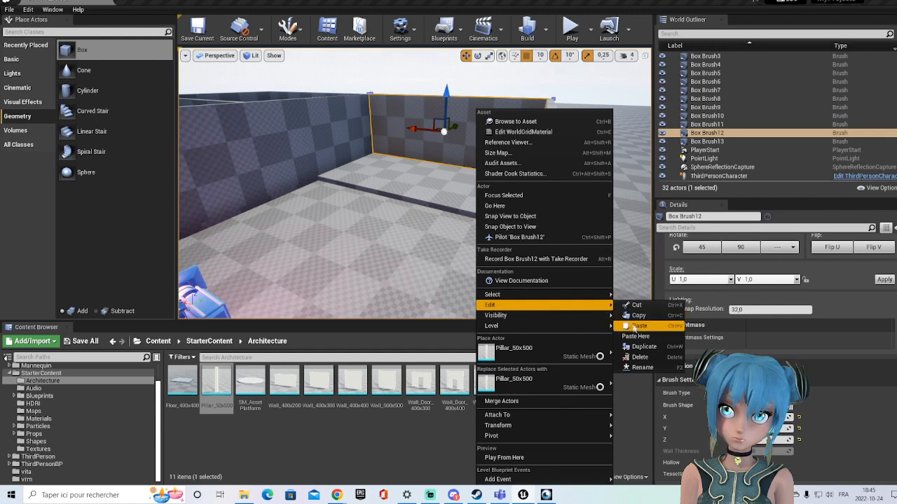
pyautogui.click(645, 347)
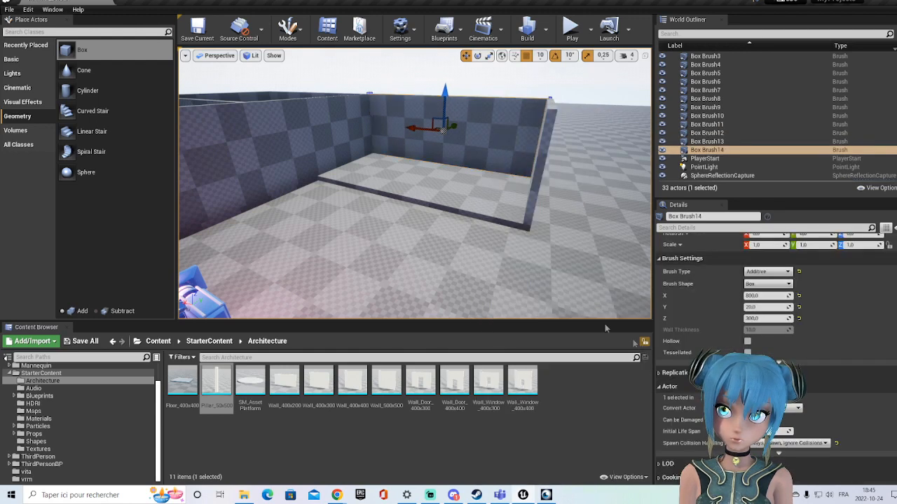
pyautogui.moveTo(450, 127); pyautogui.dragTo(422, 188)
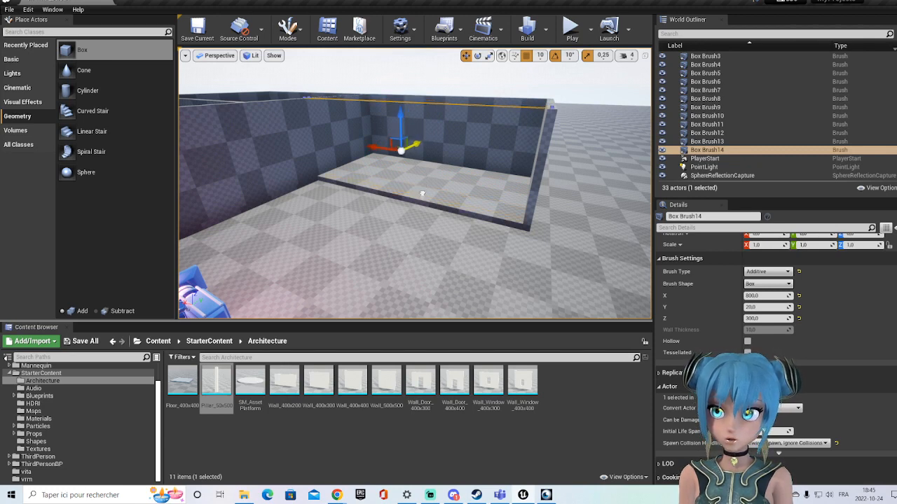
pyautogui.moveTo(422, 194); pyautogui.dragTo(422, 188)
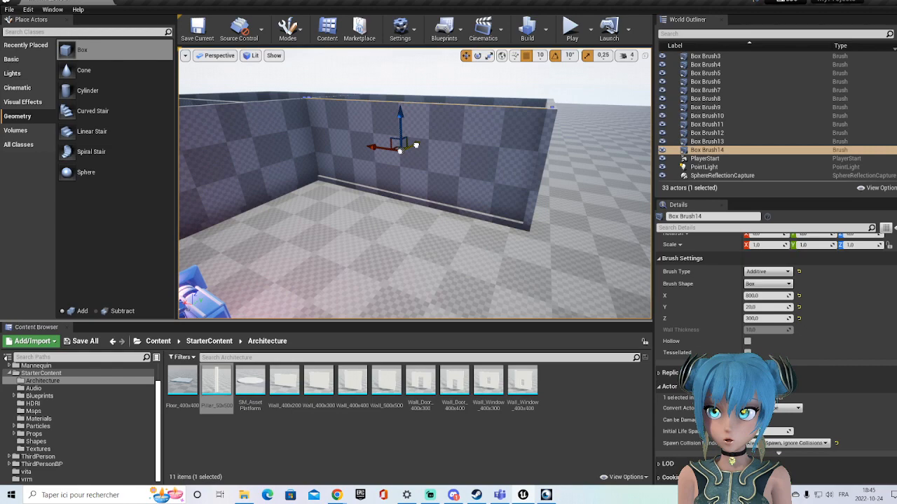
pyautogui.moveTo(416, 147); pyautogui.dragTo(414, 150)
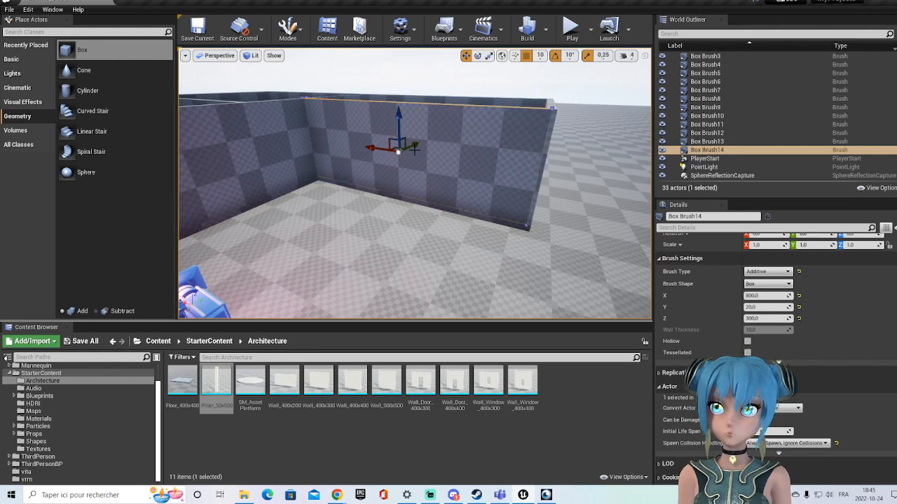
# - Set the duplicated side wall's X size to 780 so it fits between the adjoining walls
pyautogui.moveTo(497, 228); pyautogui.dragTo(368, 254)
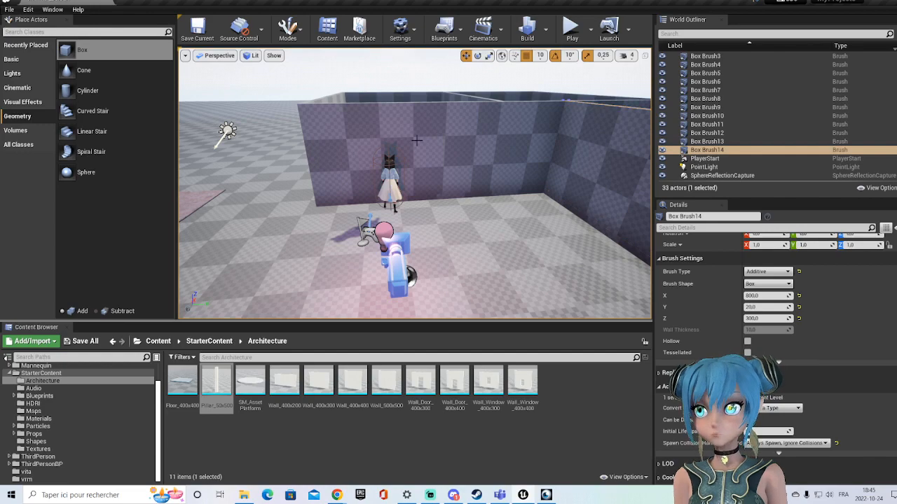
pyautogui.moveTo(446, 199); pyautogui.dragTo(459, 197)
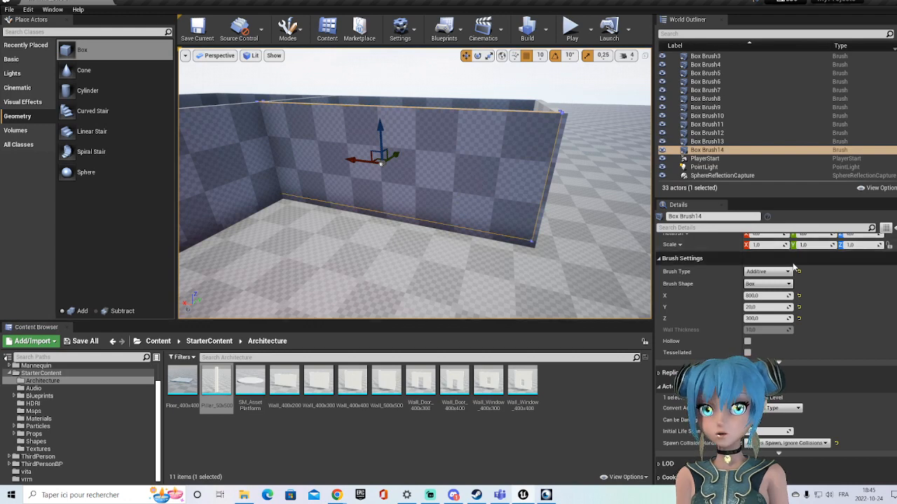
pyautogui.click(771, 296)
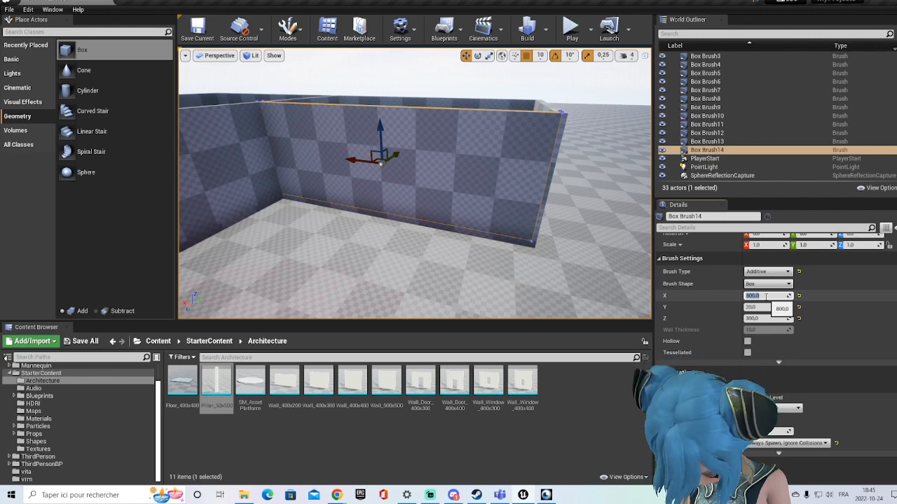
pyautogui.press('Return')
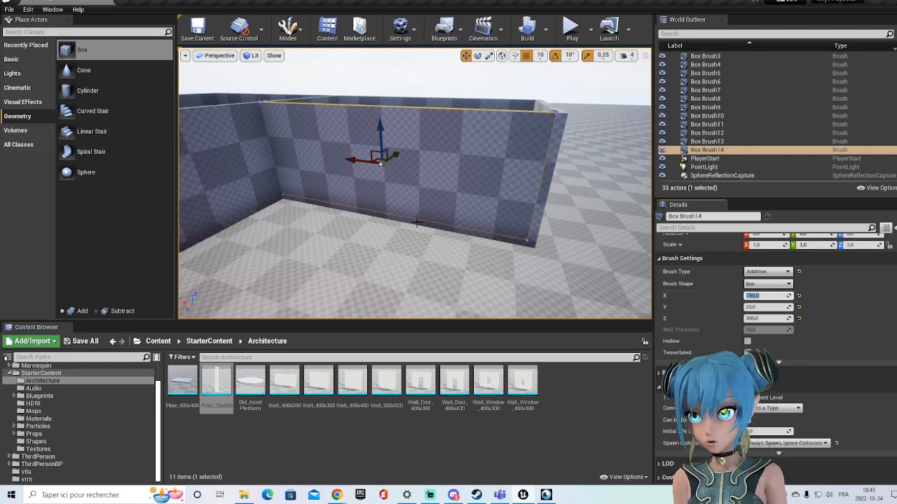
pyautogui.moveTo(413, 165); pyautogui.dragTo(413, 120)
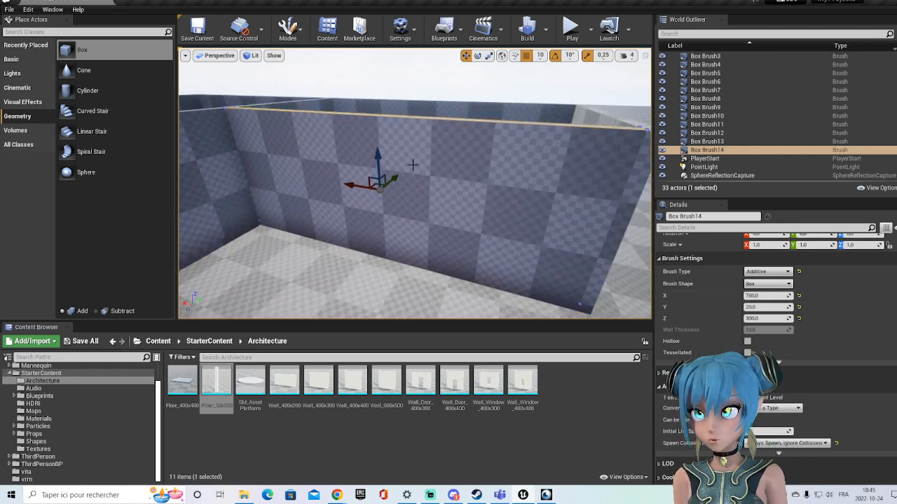
# - Look at the feature and content packs that can be added to the project, and close the window
pyautogui.click(52, 342)
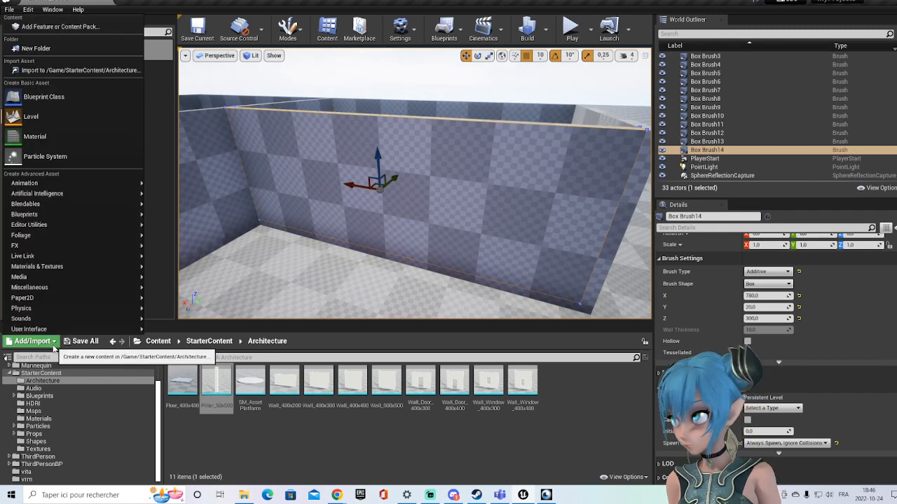
pyautogui.click(98, 28)
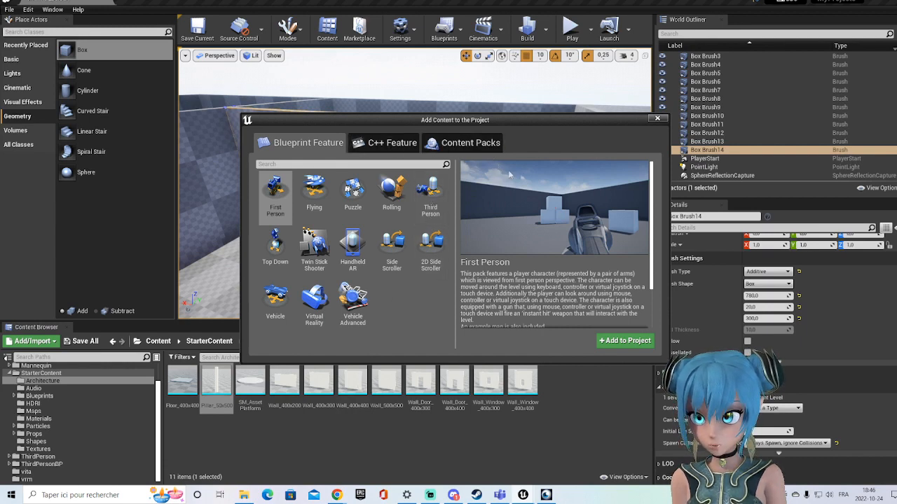
pyautogui.click(657, 119)
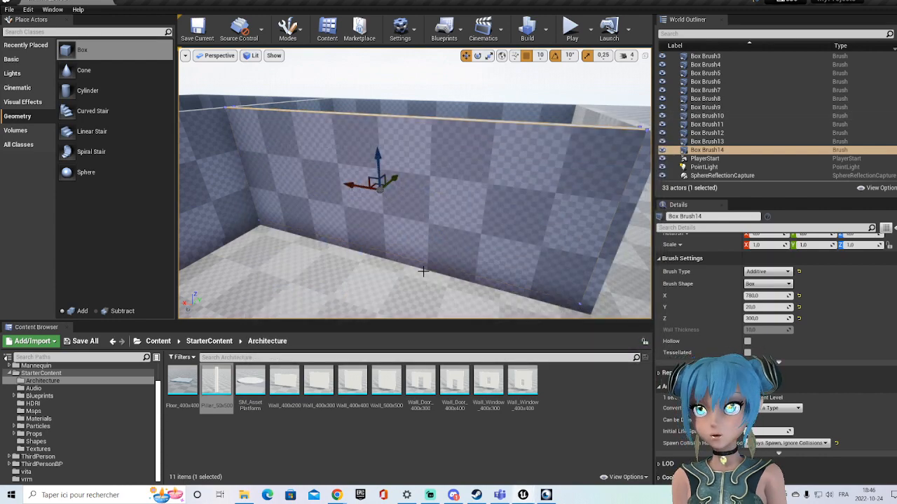
# - Examine the enclosed third room and its junctions with the neighbouring rooms from above
pyautogui.moveTo(390, 276)
pyautogui.mouseDown(button='right')
pyautogui.moveTo(393, 210)
pyautogui.moveTo(387, 291)
pyautogui.mouseUp(button='right')
pyautogui.moveTo(424, 258); pyautogui.dragTo(433, 224, button='right')
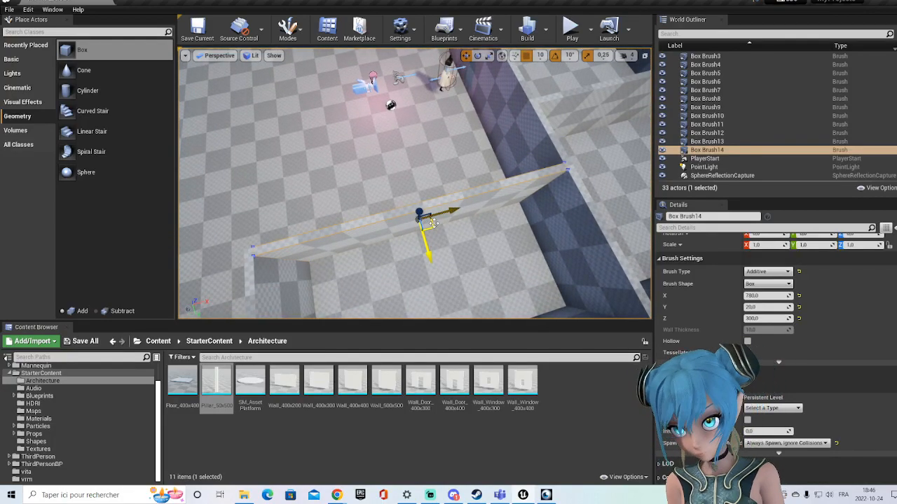
pyautogui.moveTo(463, 228); pyautogui.dragTo(525, 259, button='right')
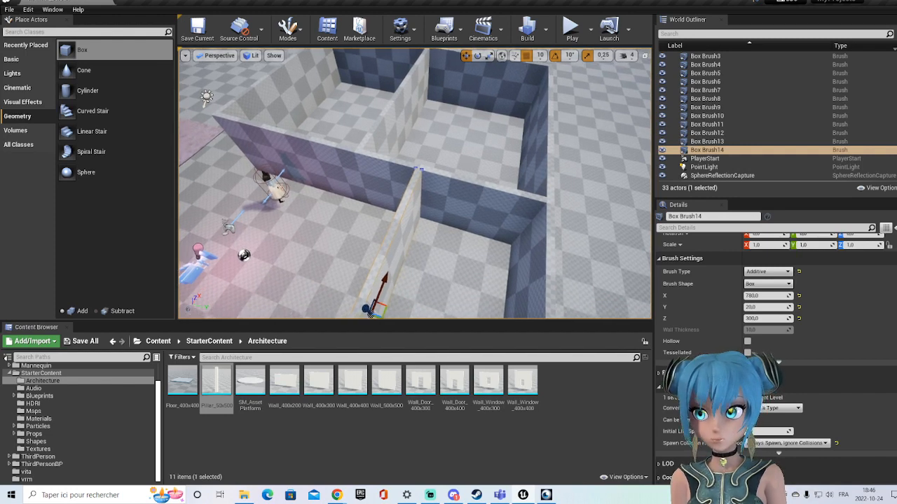
pyautogui.moveTo(525, 259); pyautogui.dragTo(524, 259, button='right')
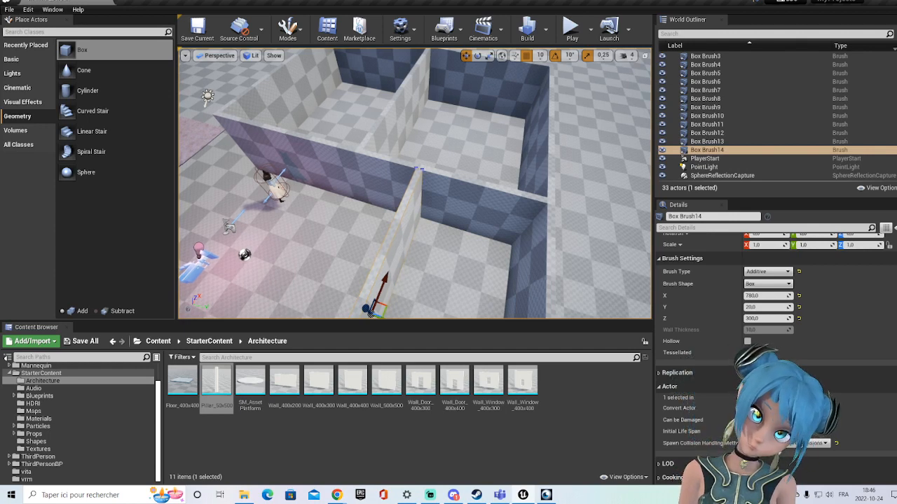
pyautogui.moveTo(415, 184); pyautogui.dragTo(395, 112, button='right')
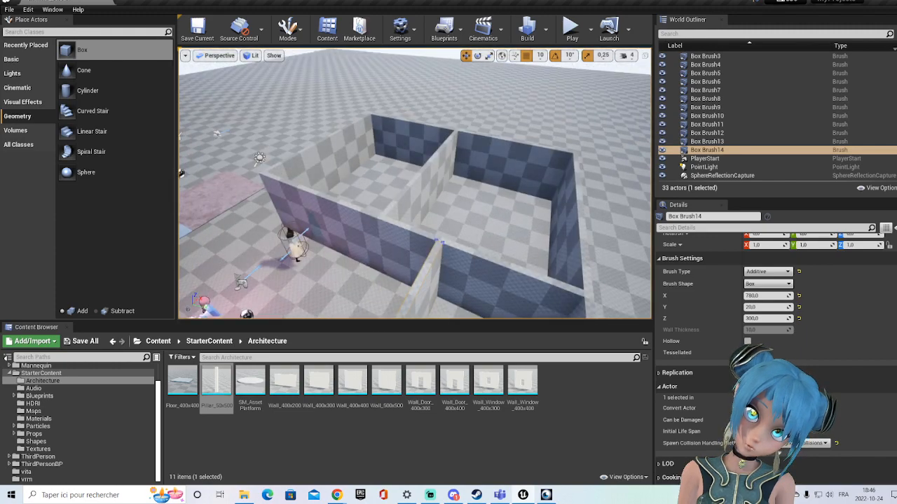
# - Examine the third room's outer walls and the open corner area beside it from several angles
pyautogui.moveTo(379, 229); pyautogui.dragTo(486, 273, button='right')
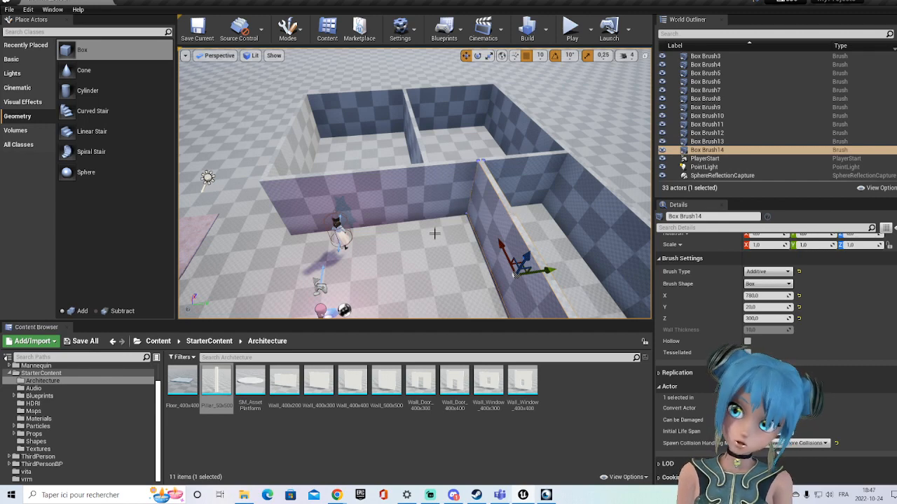
pyautogui.moveTo(415, 210)
pyautogui.mouseDown(button='right')
pyautogui.moveTo(393, 140)
pyautogui.moveTo(329, 151)
pyautogui.moveTo(315, 136)
pyautogui.moveTo(378, 175)
pyautogui.moveTo(475, 265)
pyautogui.mouseUp(button='right')
pyautogui.scroll(3, 386, 264)
pyautogui.moveTo(379, 266)
pyautogui.mouseDown(button='right')
pyautogui.moveTo(369, 213)
pyautogui.moveTo(369, 228)
pyautogui.mouseUp(button='right')
pyautogui.scroll(2, 379, 266)
pyautogui.moveTo(378, 267)
pyautogui.mouseDown(button='right')
pyautogui.moveTo(261, 219)
pyautogui.moveTo(336, 217)
pyautogui.mouseUp(button='right')
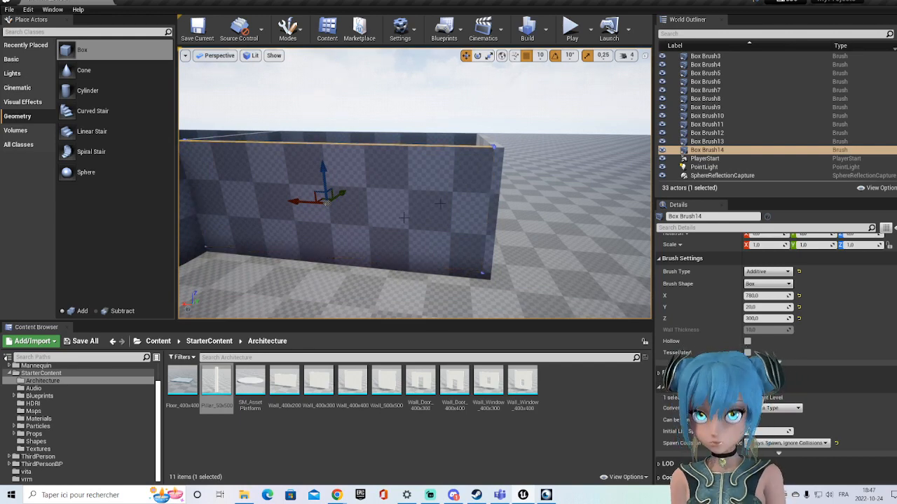
pyautogui.moveTo(505, 239); pyautogui.dragTo(486, 160, button='right')
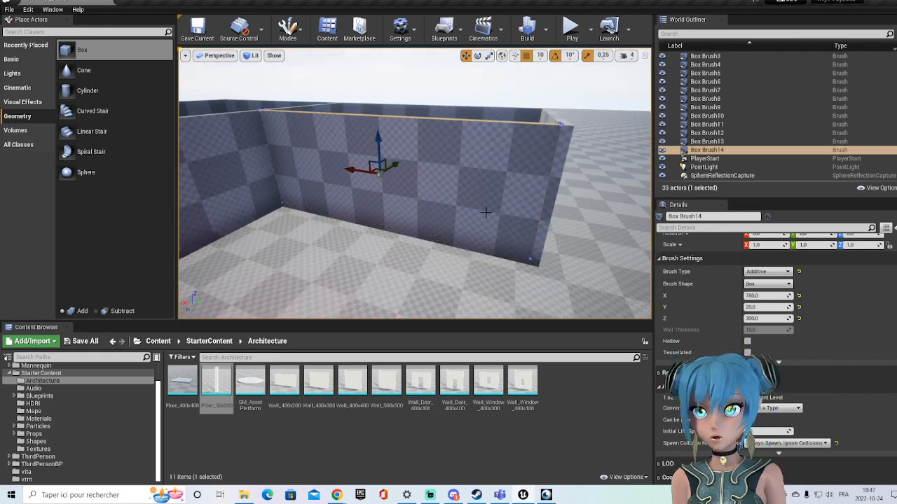
pyautogui.scroll(-8, 432, 263)
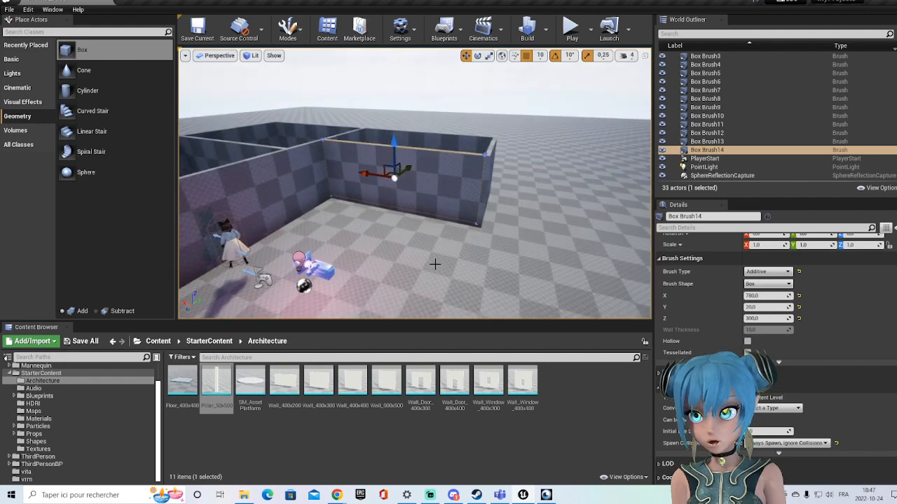
# - Duplicate the 800 by 600 room floor and move the copy along the X axis into the open corner beside the third room
pyautogui.moveTo(364, 255)
pyautogui.mouseDown(button='right')
pyautogui.moveTo(329, 252)
pyautogui.moveTo(364, 255)
pyautogui.moveTo(374, 316)
pyautogui.mouseUp(button='right')
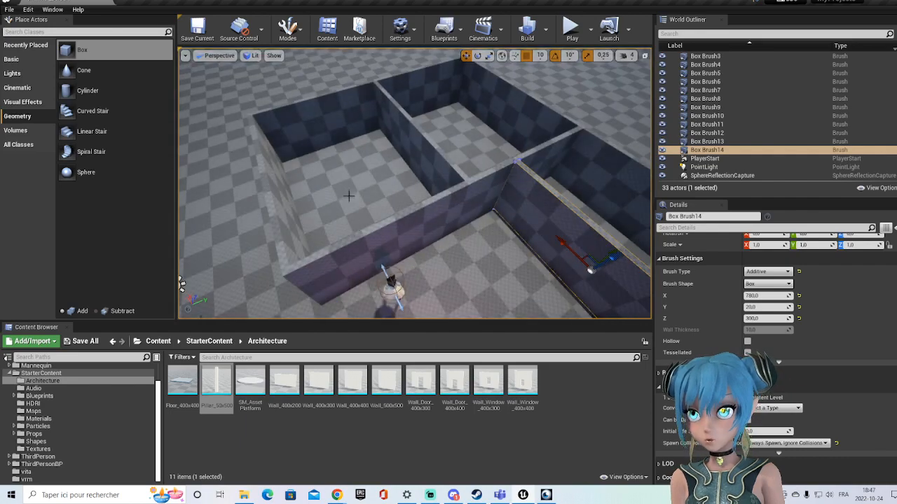
pyautogui.click(350, 193)
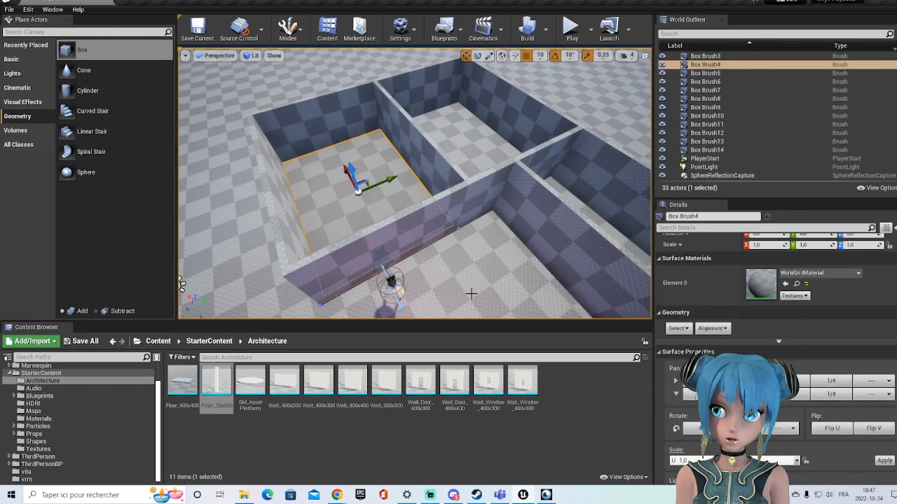
pyautogui.rightClick(337, 207)
pyautogui.moveTo(385, 305)
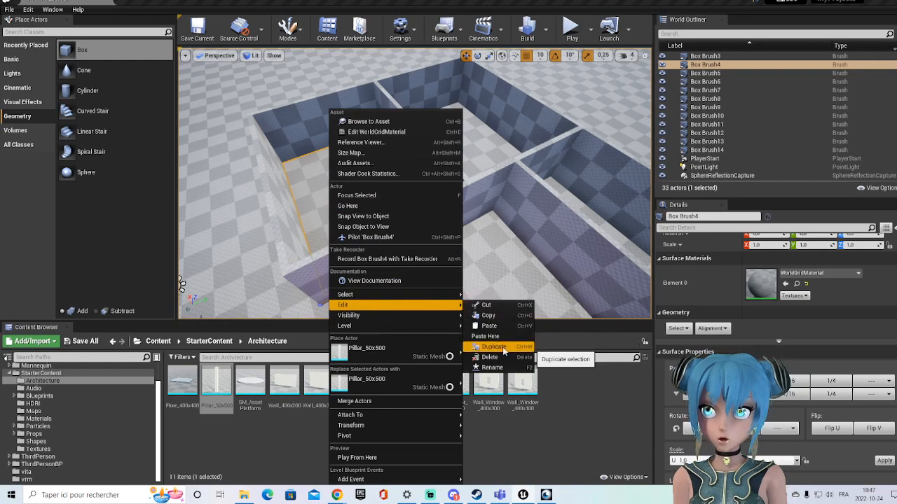
pyautogui.click(503, 349)
pyautogui.moveTo(346, 169); pyautogui.dragTo(498, 292)
pyautogui.scroll(-7, 347, 225)
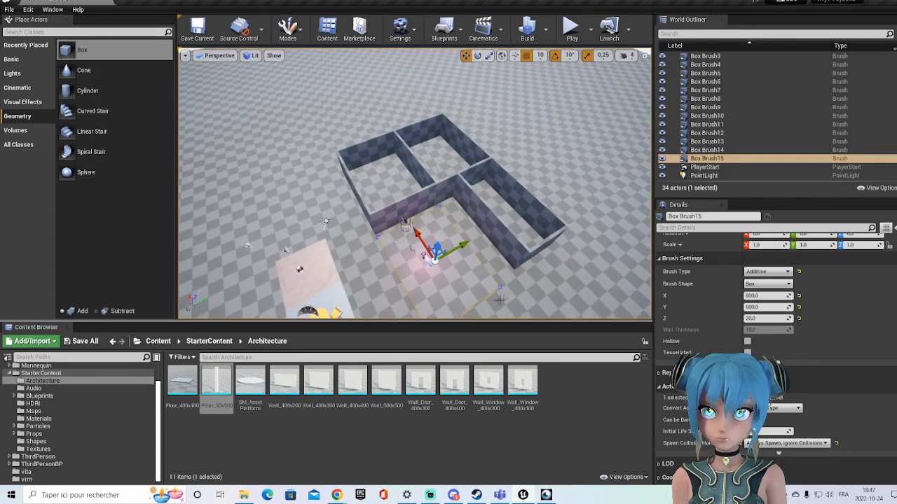
pyautogui.scroll(8, 499, 300)
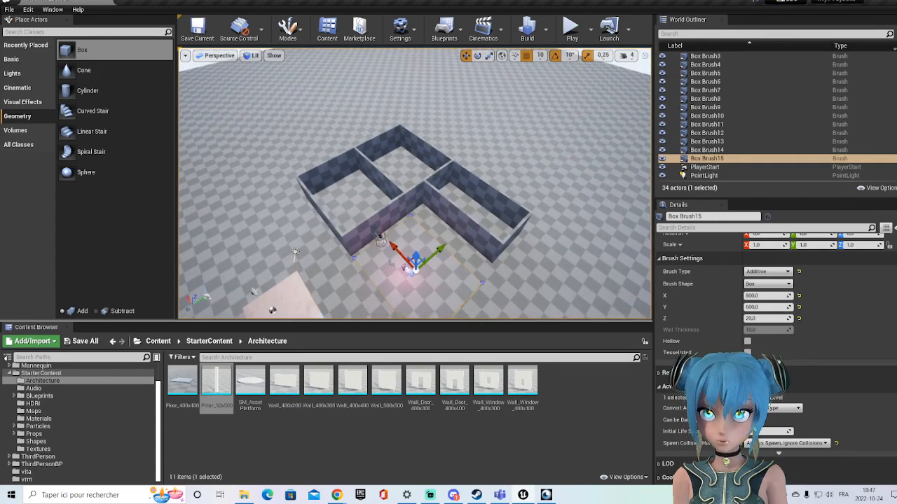
pyautogui.scroll(1, 508, 278)
pyautogui.moveTo(529, 230)
pyautogui.mouseDown(button='right')
pyautogui.moveTo(533, 177)
pyautogui.moveTo(529, 232)
pyautogui.mouseUp(button='right')
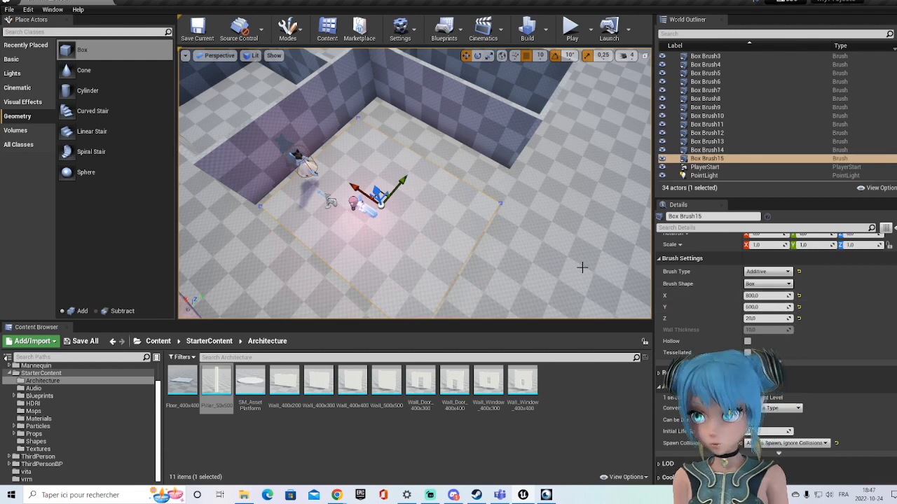
# - Set the duplicated floor's Y size to 800
pyautogui.click(770, 307)
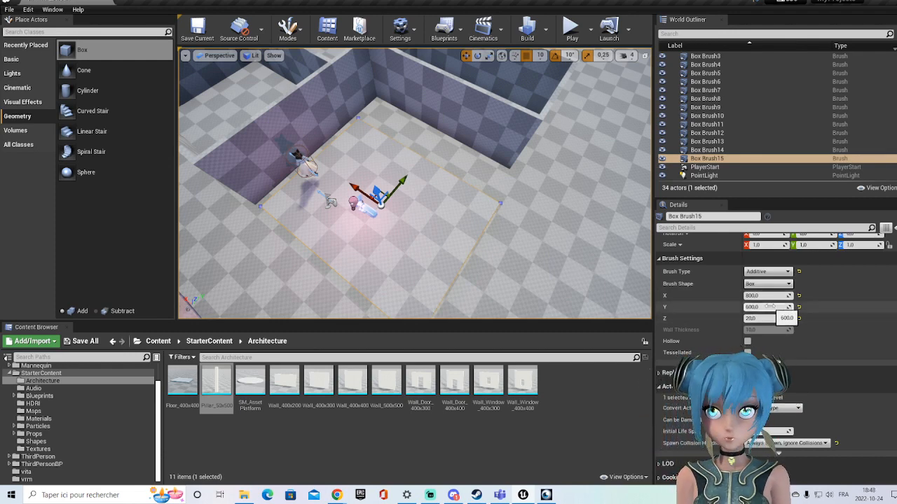
pyautogui.write('800')
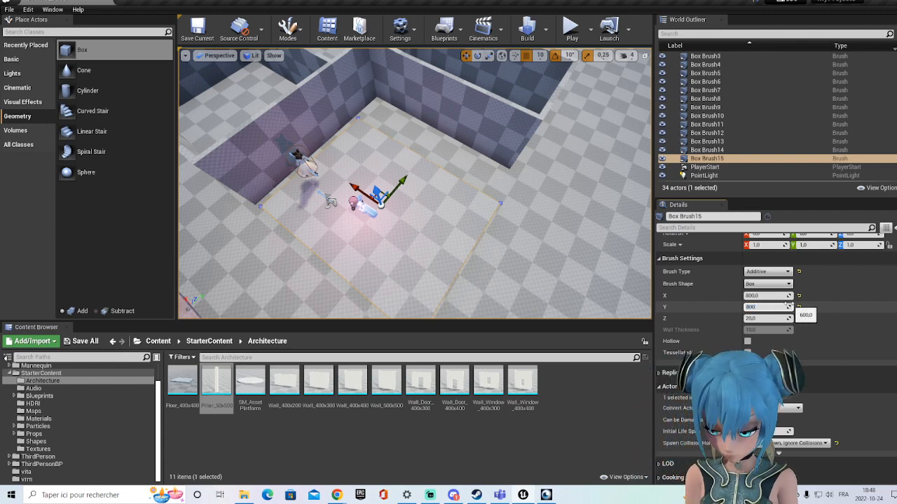
pyautogui.press('Return')
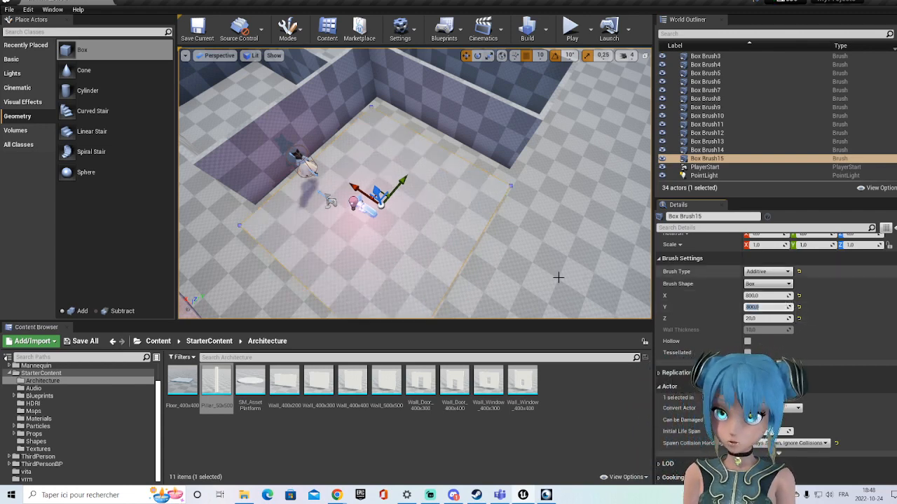
# - Shift the 800 by 800 floor along the Y and X axes until its edges line up with the adjoining rooms' walls
pyautogui.moveTo(411, 250); pyautogui.dragTo(403, 230)
pyautogui.moveTo(393, 200); pyautogui.dragTo(402, 182)
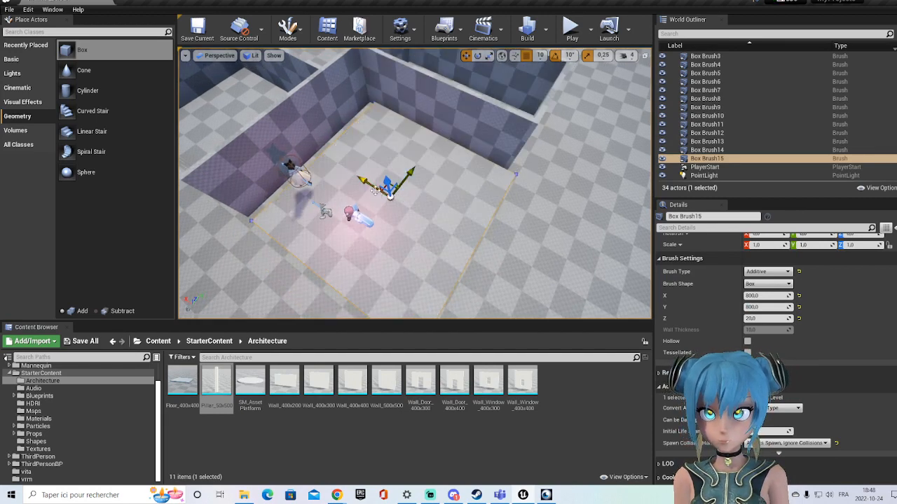
pyautogui.moveTo(373, 187); pyautogui.dragTo(366, 184)
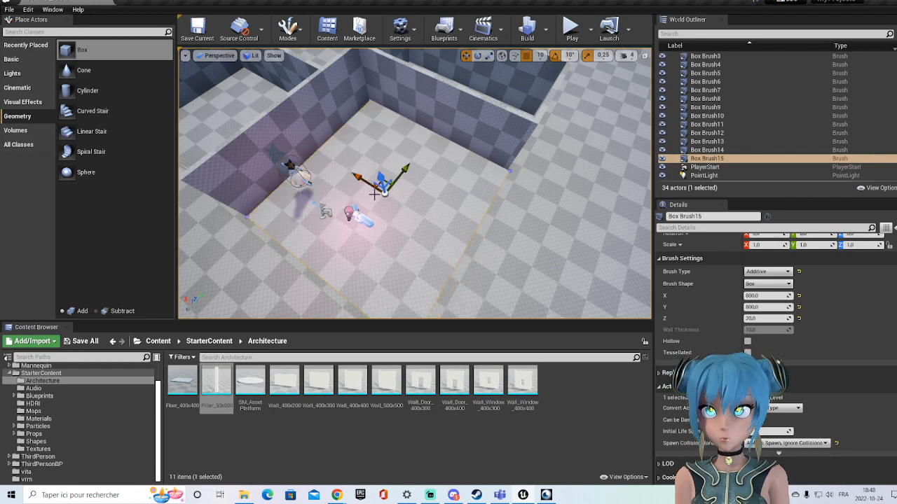
pyautogui.press('Left')
pyautogui.scroll(3, 498, 245)
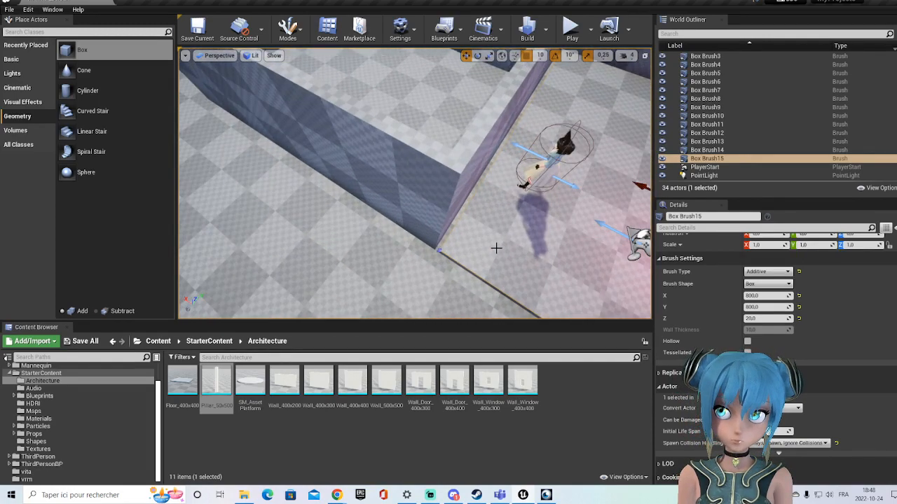
pyautogui.moveTo(563, 247); pyautogui.dragTo(555, 235, button='right')
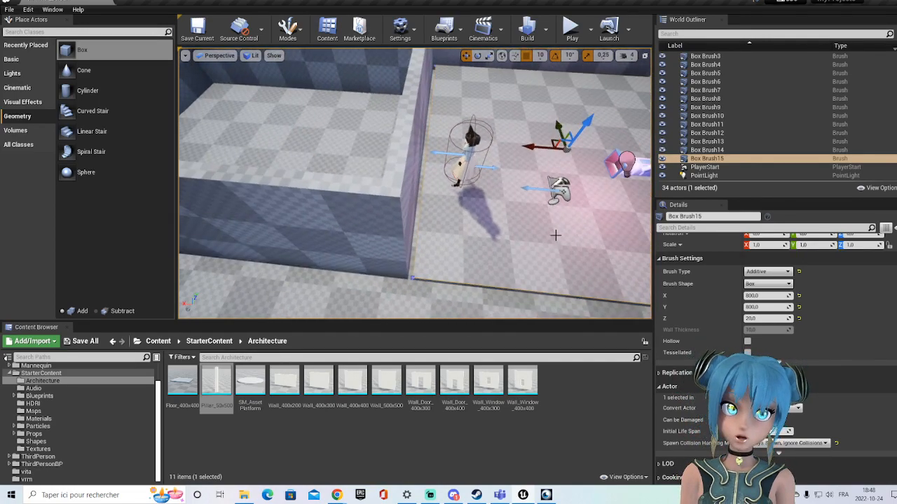
pyautogui.moveTo(541, 149); pyautogui.dragTo(537, 150)
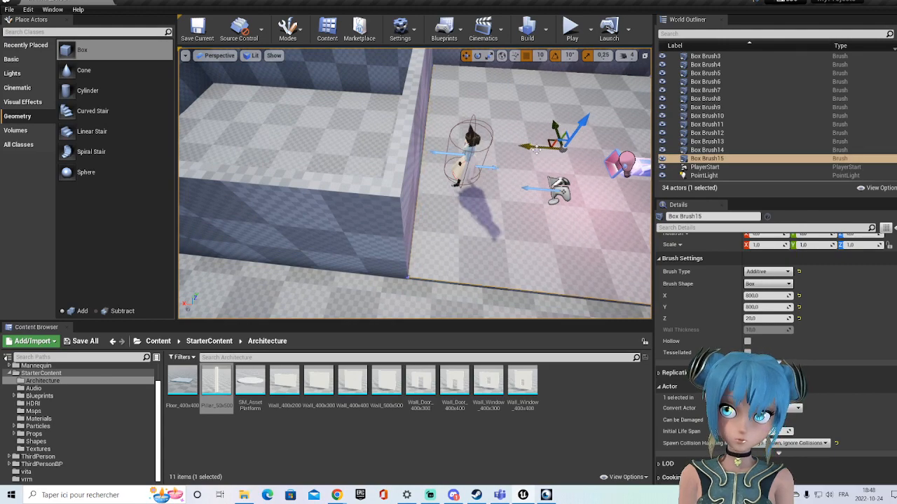
pyautogui.press('Right')
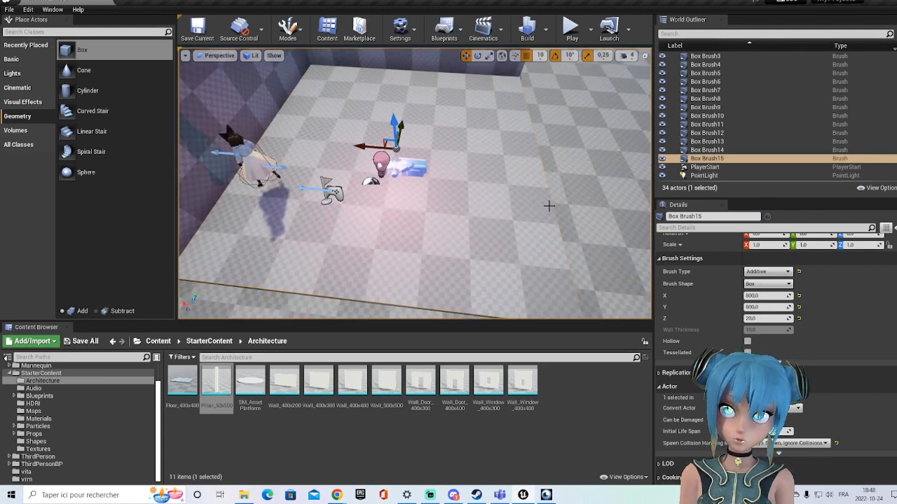
pyautogui.press('Right')
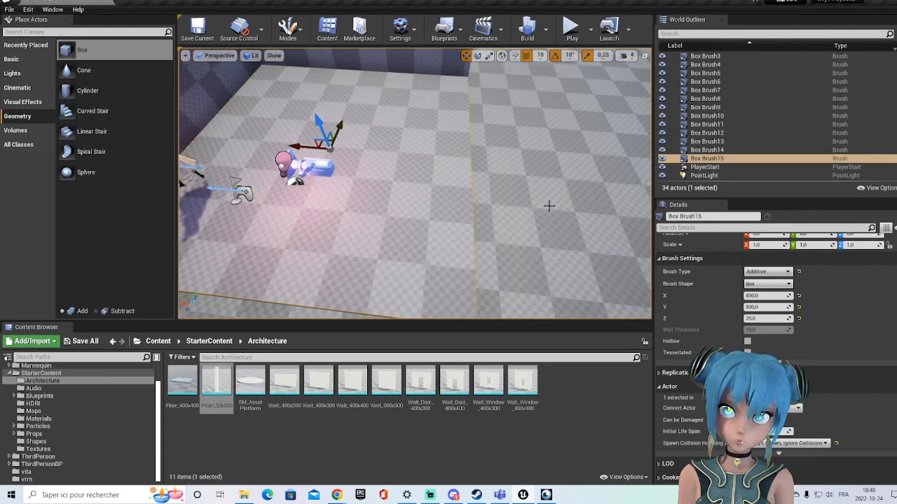
# - Duplicate the 800 by 800 floor and move the copy along the X axis so it sits edge to edge with the original
pyautogui.moveTo(550, 206)
pyautogui.mouseDown(button='right')
pyautogui.moveTo(471, 253)
pyautogui.moveTo(476, 92)
pyautogui.moveTo(491, 78)
pyautogui.moveTo(554, 256)
pyautogui.moveTo(533, 407)
pyautogui.moveTo(561, 243)
pyautogui.moveTo(565, 316)
pyautogui.moveTo(554, 400)
pyautogui.mouseUp(button='right')
pyautogui.click(557, 238)
pyautogui.press('Right')
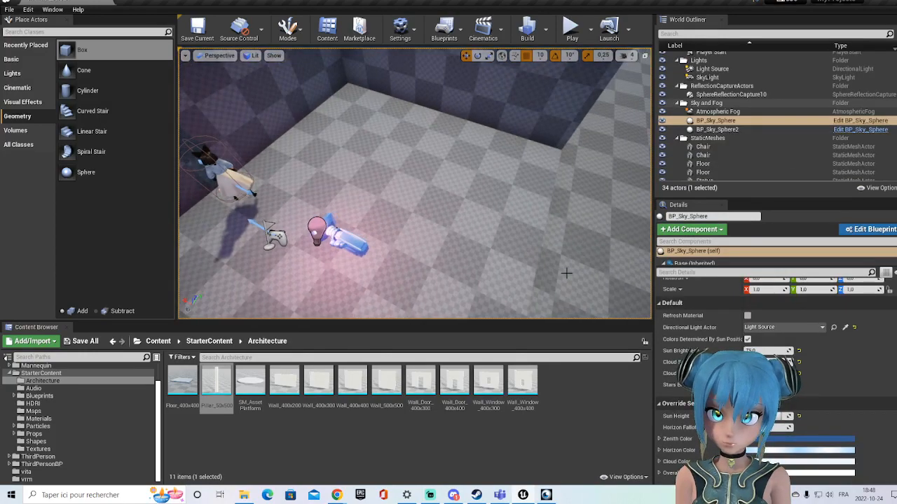
pyautogui.scroll(-10, 568, 271)
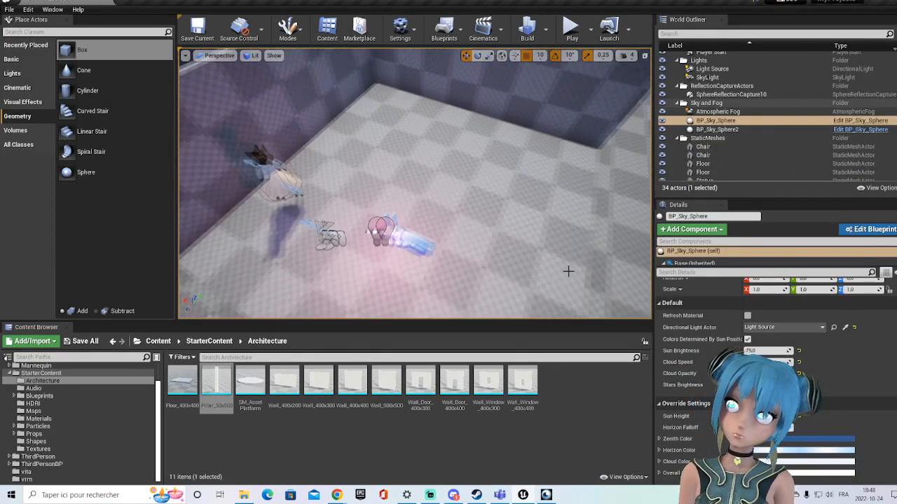
pyautogui.moveTo(568, 271); pyautogui.dragTo(607, 248, button='right')
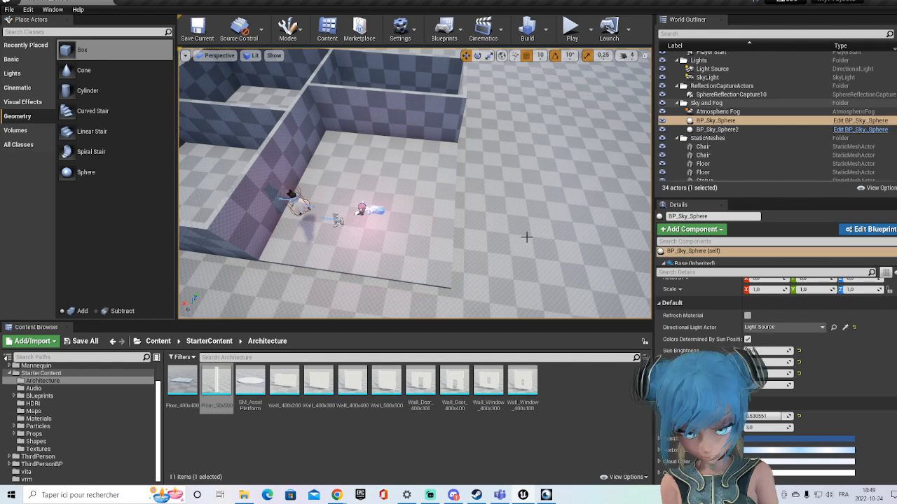
pyautogui.press('Right')
pyautogui.click(294, 206)
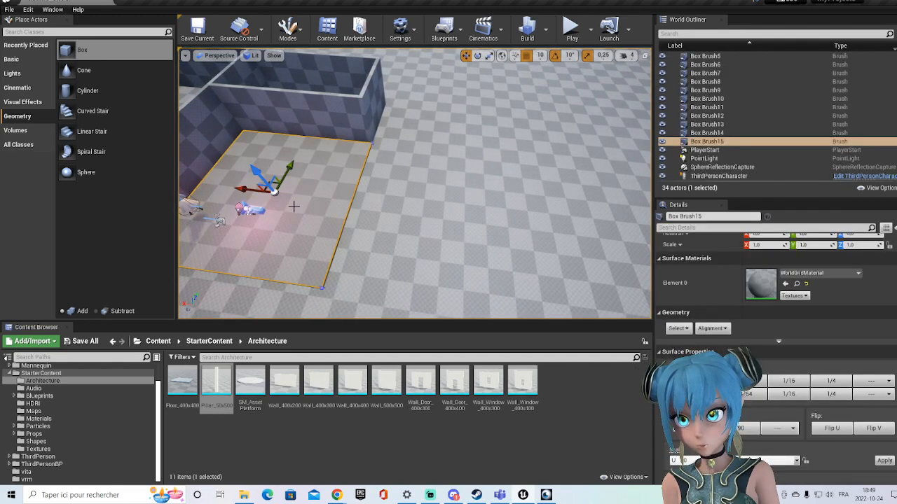
pyautogui.rightClick(294, 207)
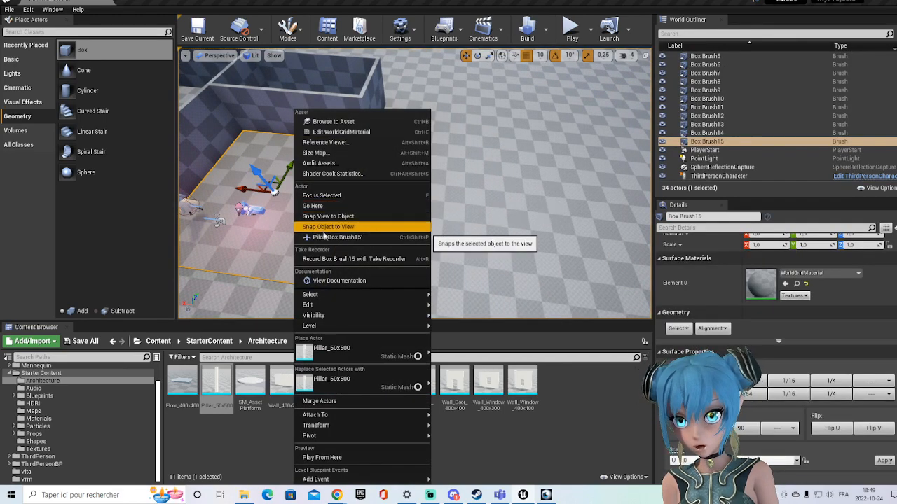
pyautogui.moveTo(349, 306)
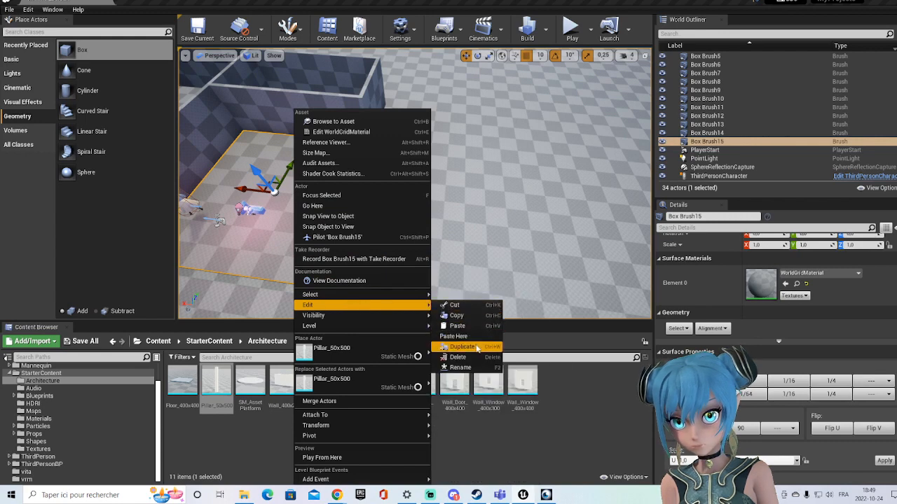
pyautogui.click(477, 348)
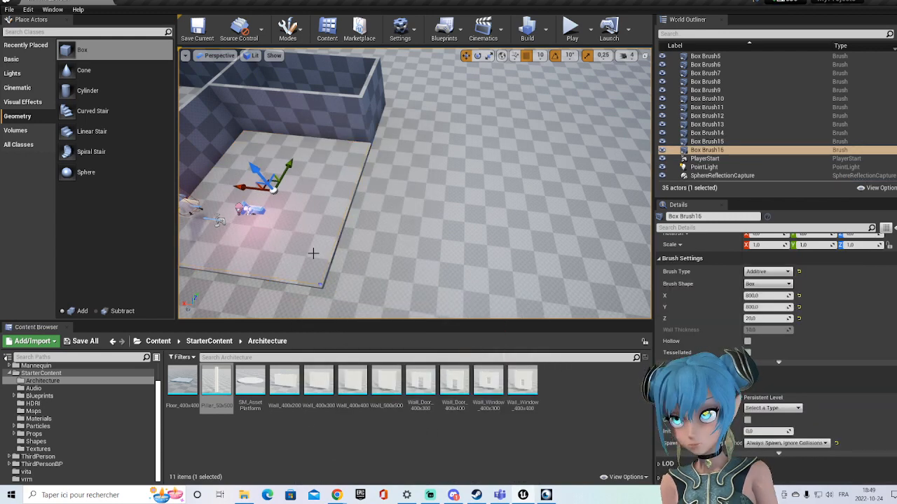
pyautogui.moveTo(244, 188)
pyautogui.mouseDown()
pyautogui.moveTo(397, 203)
pyautogui.moveTo(404, 213)
pyautogui.mouseUp()
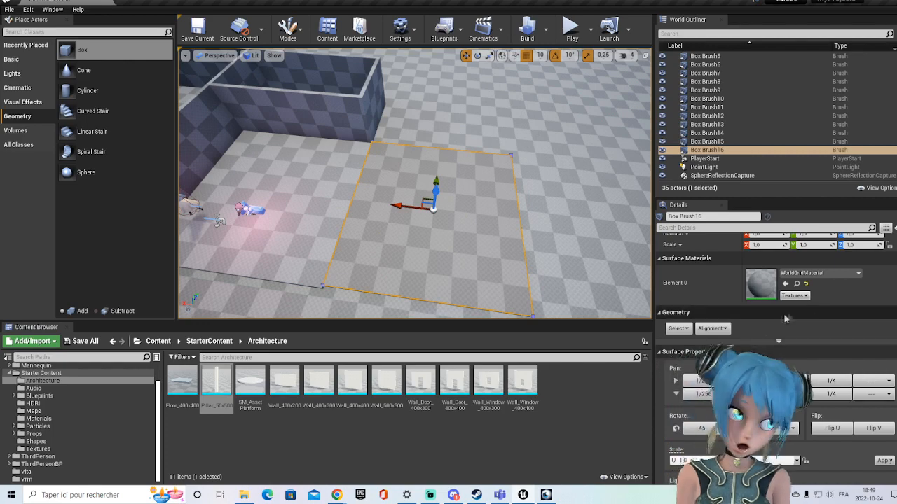
# - Set the newest floor copy's X size to 900
pyautogui.scroll(-10, 894, 374)
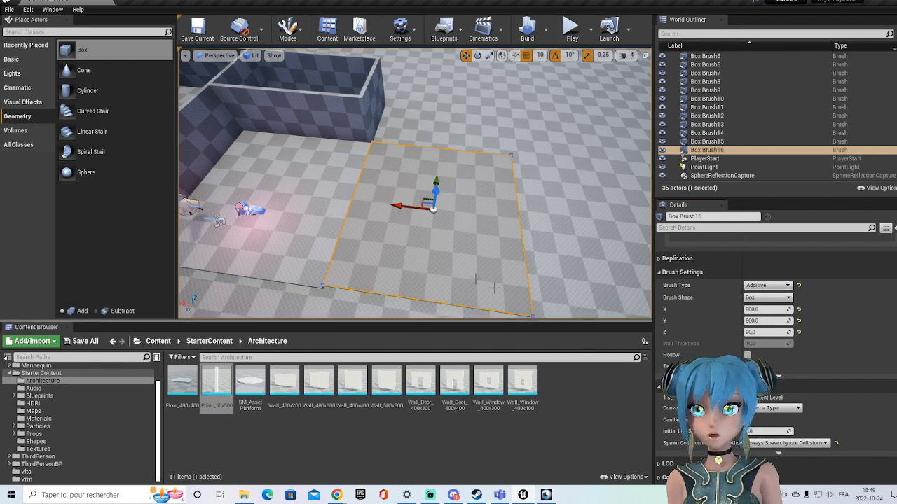
pyautogui.click(767, 309)
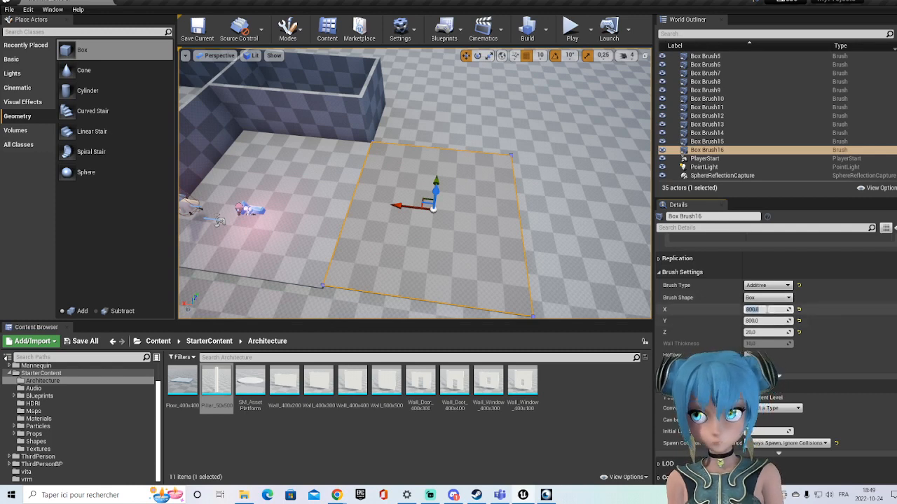
pyautogui.write('900')
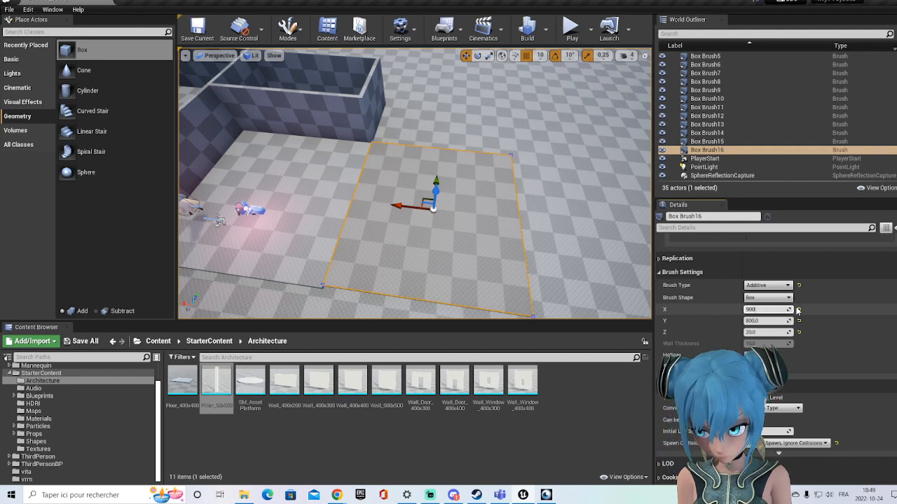
pyautogui.press('Return')
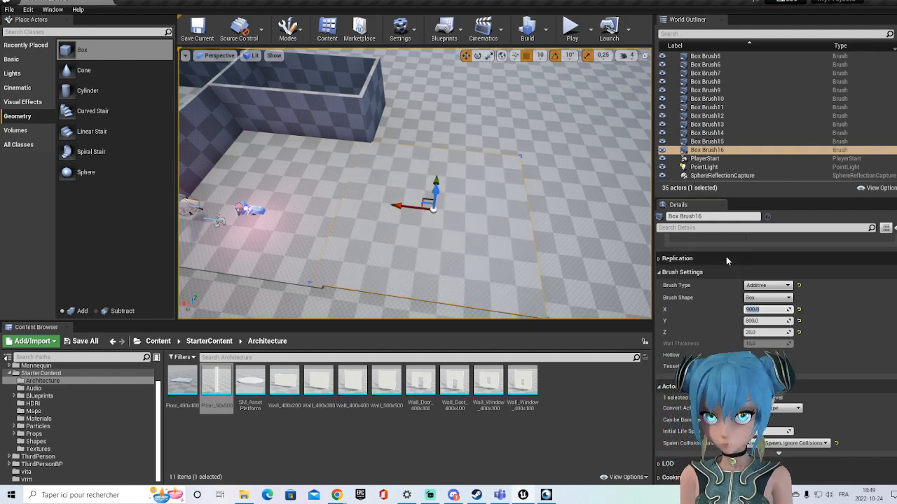
# - Set the X size of the newest floor copy to 800
pyautogui.write('8')
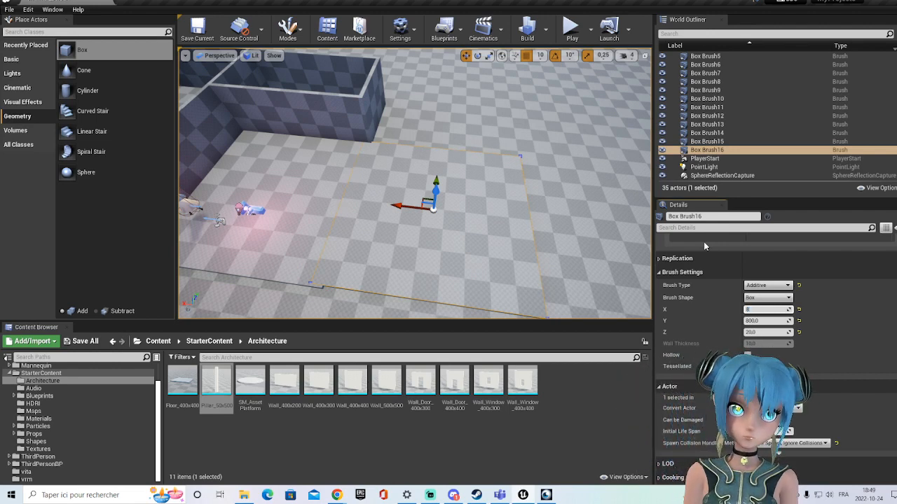
pyautogui.click(528, 128)
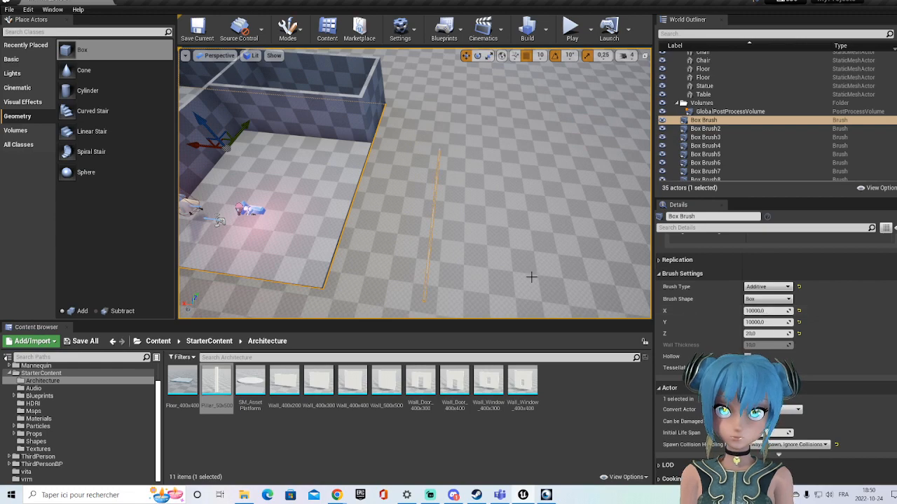
pyautogui.scroll(1, 437, 238)
pyautogui.scroll(5, 437, 239)
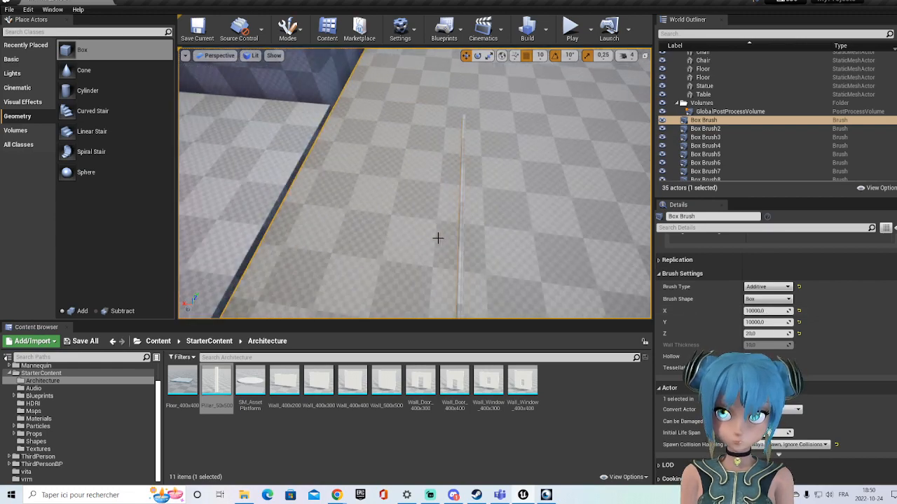
pyautogui.click(524, 242)
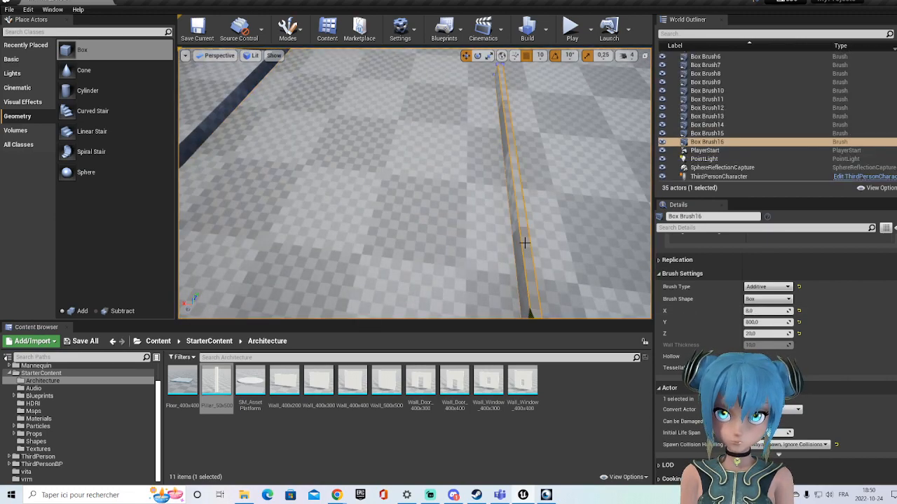
pyautogui.press('f')
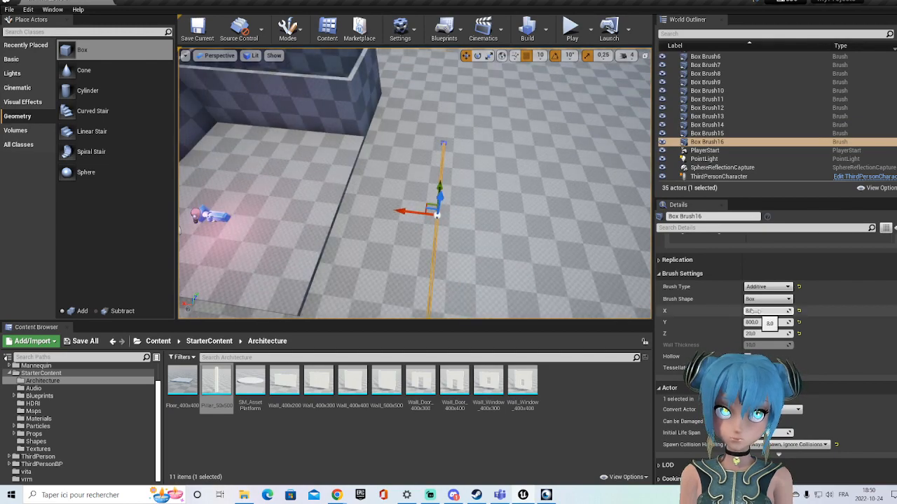
pyautogui.click(756, 311)
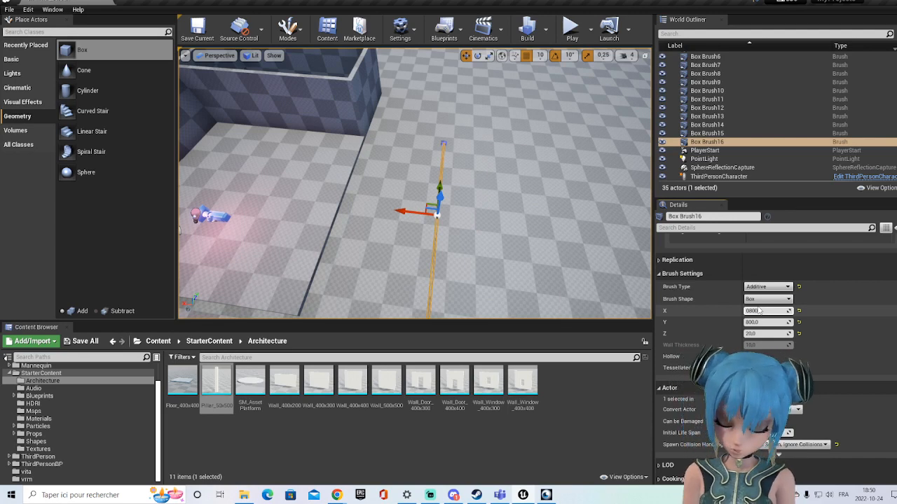
pyautogui.write('0800')
pyautogui.press('Return')
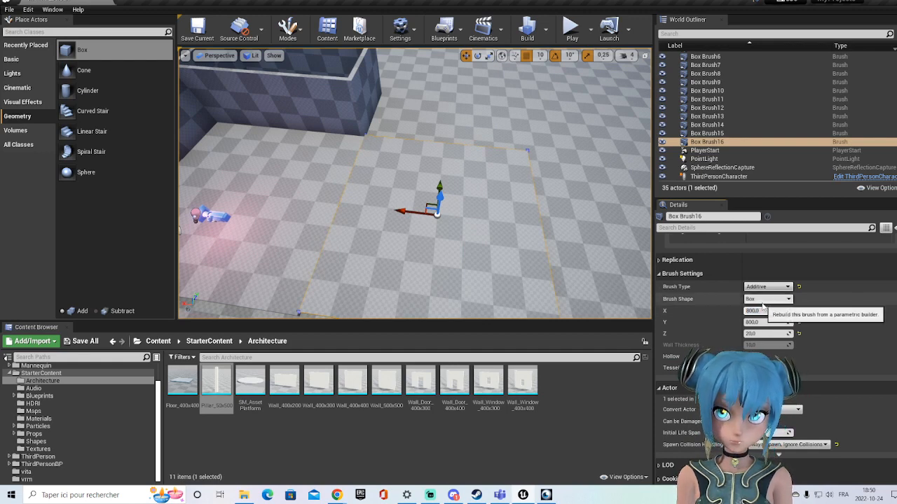
# - Set the floor copy's Y size to 900 and shift it along the Y axis towards the enclosed room's wall
pyautogui.click(765, 322)
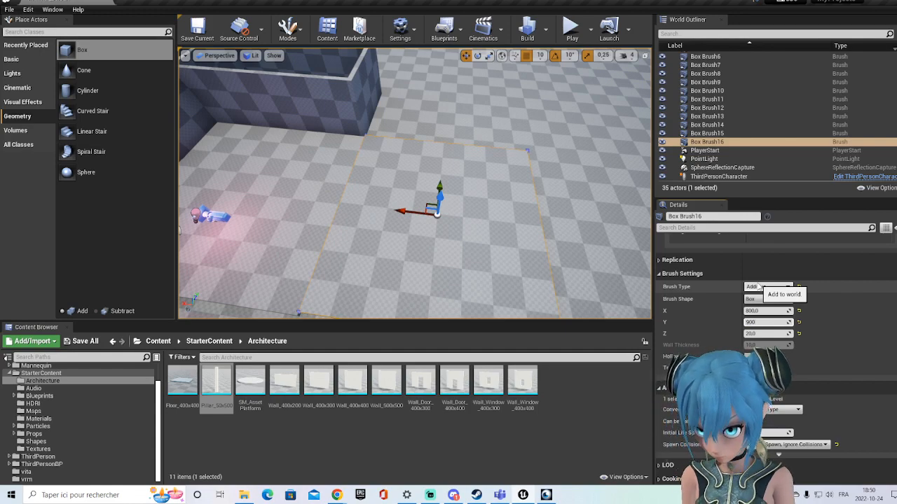
pyautogui.press('Return')
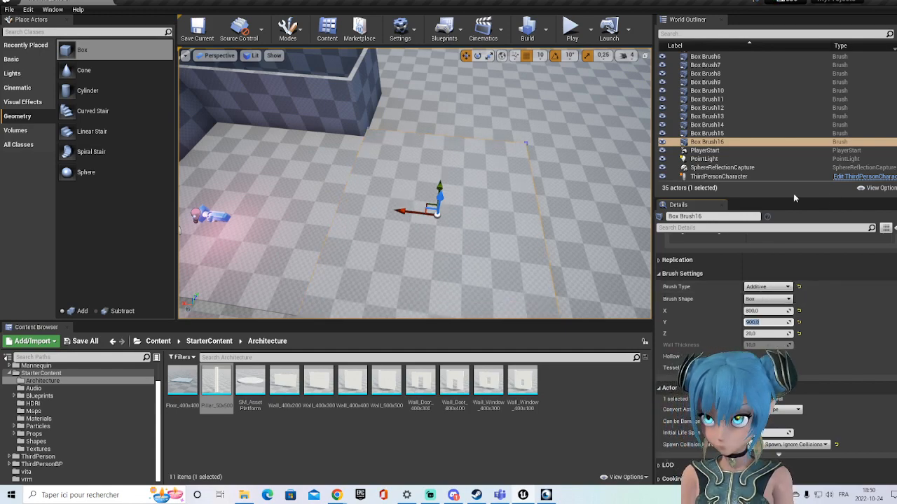
pyautogui.scroll(-3, 491, 192)
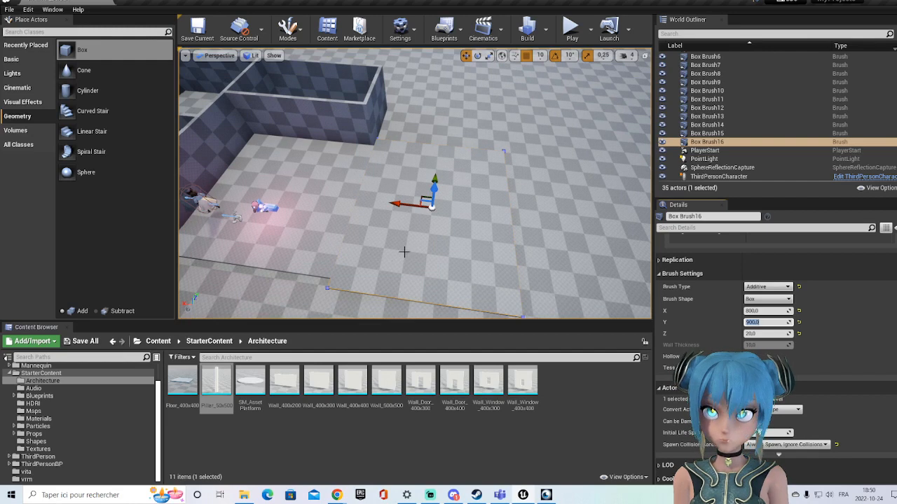
pyautogui.moveTo(435, 185); pyautogui.dragTo(435, 175)
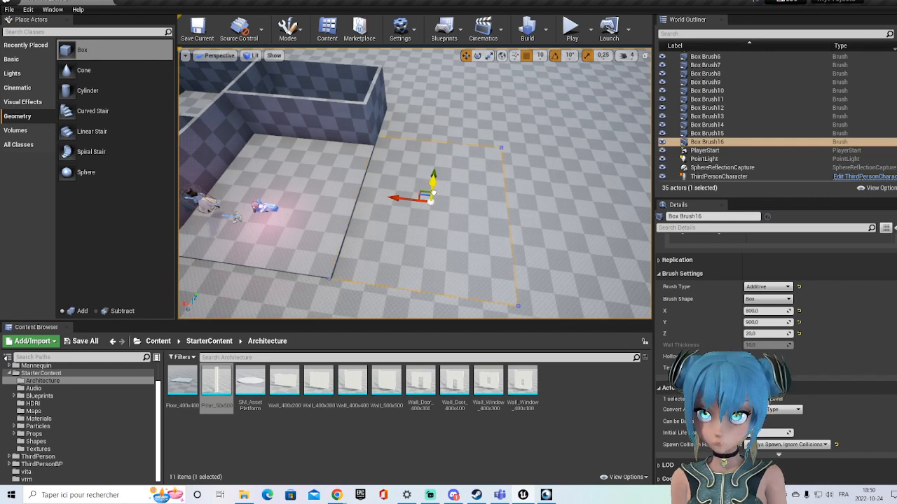
# - Delete the 800 by 900 floor copy
pyautogui.moveTo(484, 213); pyautogui.dragTo(395, 214, button='middle')
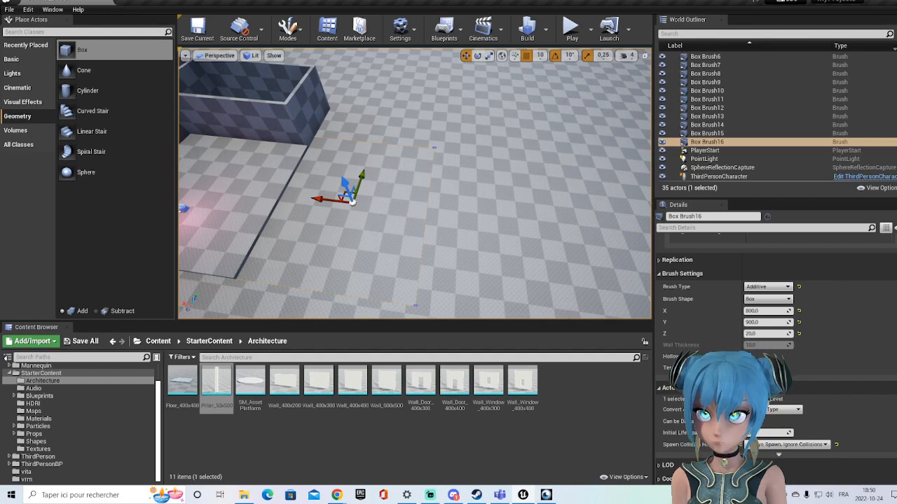
pyautogui.rightClick(384, 214)
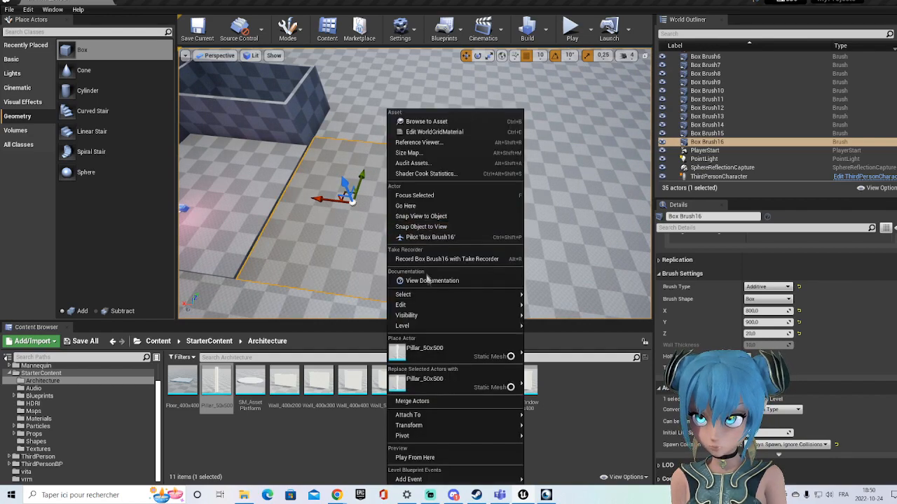
pyautogui.moveTo(434, 306)
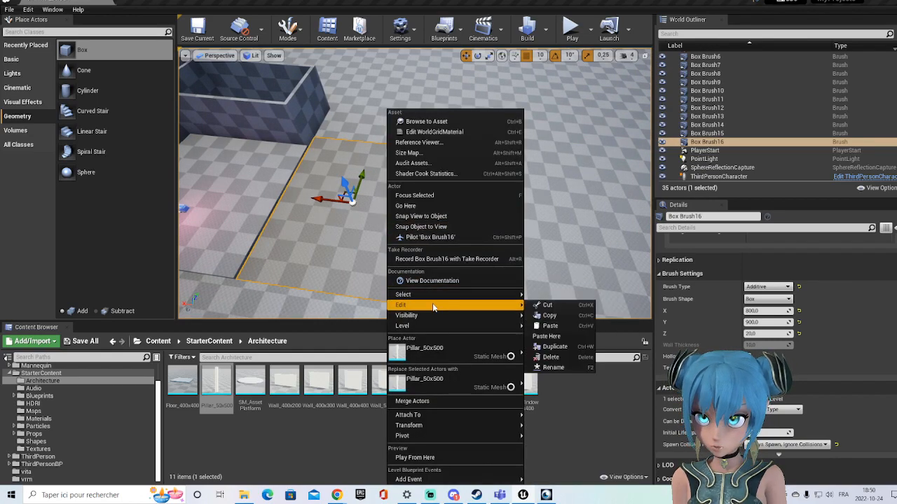
pyautogui.click(551, 357)
# - Duplicate the remaining 800 by 800 floor, move the copy along the X axis to sit beside it, and nudge it along the Y axis
pyautogui.rightClick(226, 209)
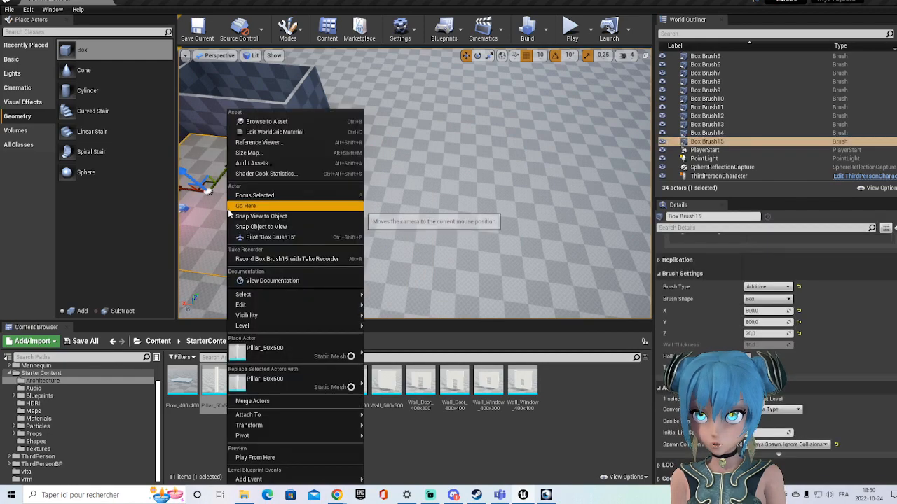
pyautogui.moveTo(348, 313)
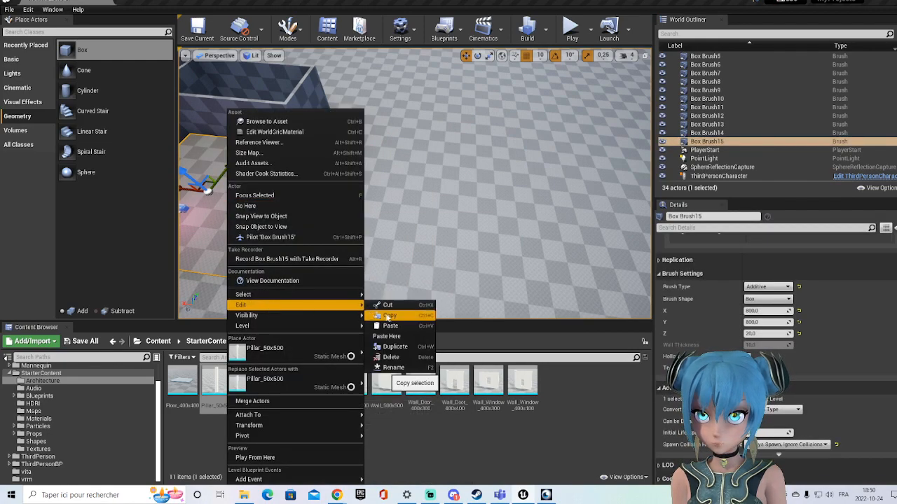
pyautogui.click(396, 347)
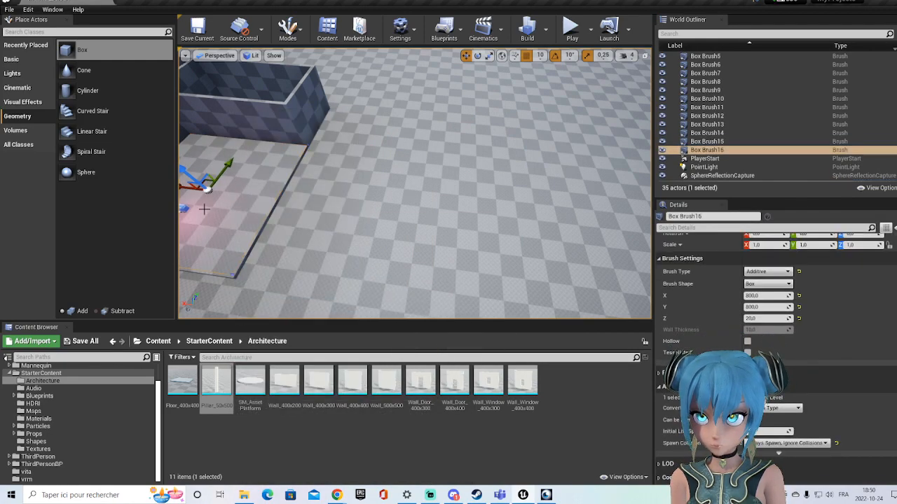
pyautogui.moveTo(183, 188); pyautogui.dragTo(309, 240)
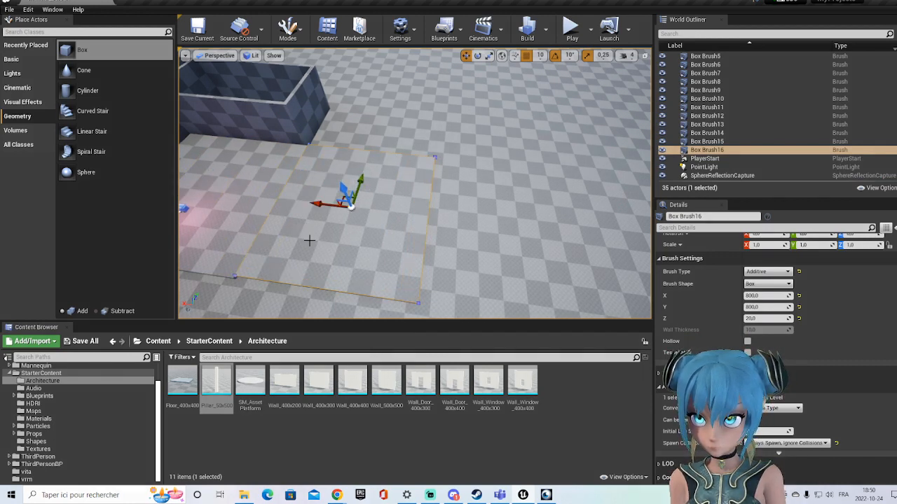
pyautogui.moveTo(358, 183); pyautogui.dragTo(362, 185)
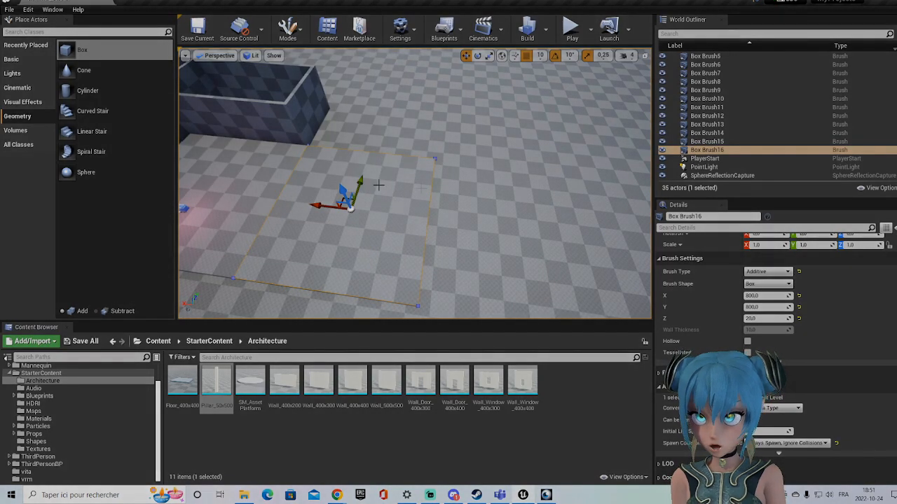
# - Set the new floor copy's Y size to 900
pyautogui.click(770, 306)
pyautogui.write('900')
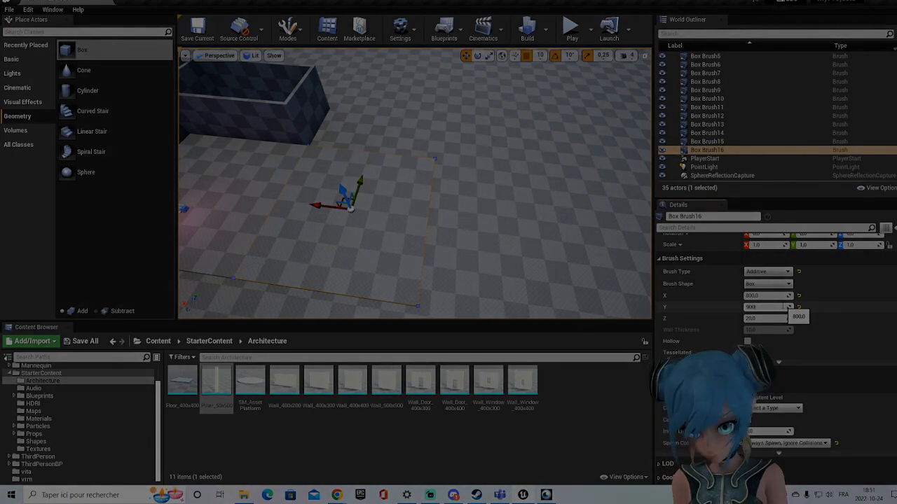
pyautogui.press('Return')
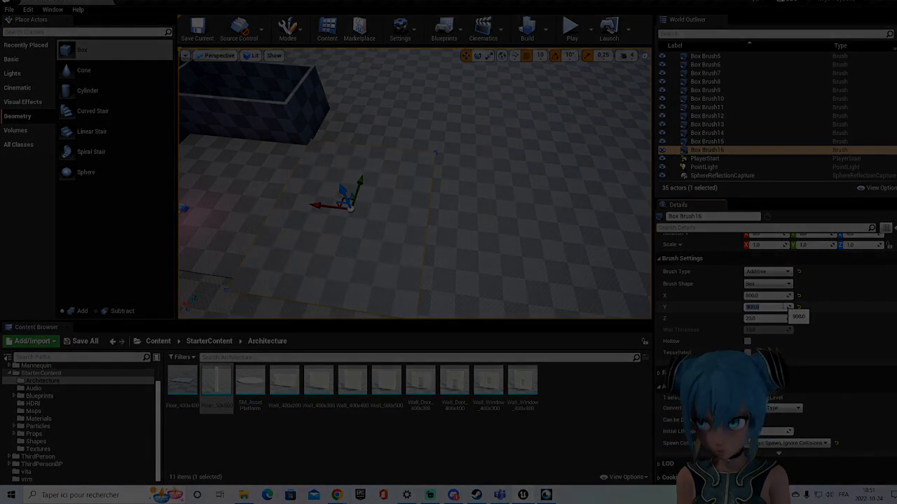